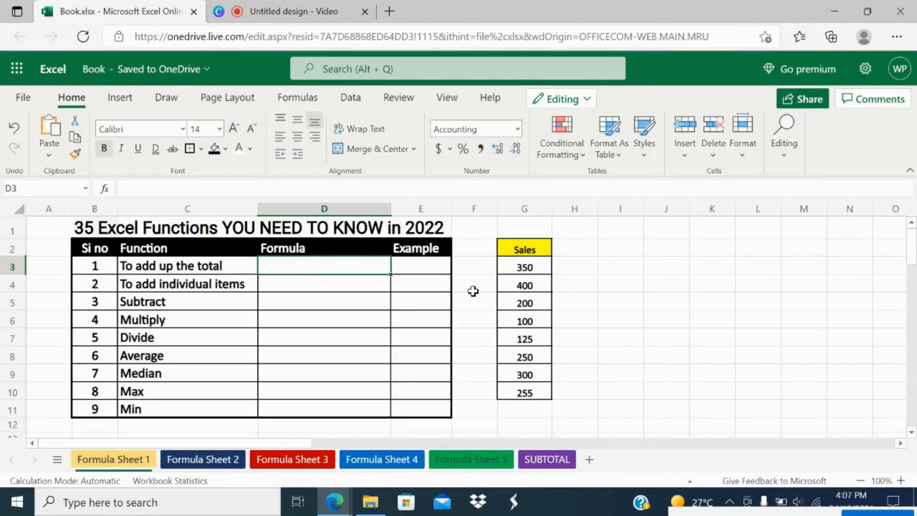
pyautogui.moveTo(536, 260); pyautogui.dragTo(528, 391)
pyautogui.moveTo(196, 267); pyautogui.dragTo(192, 409)
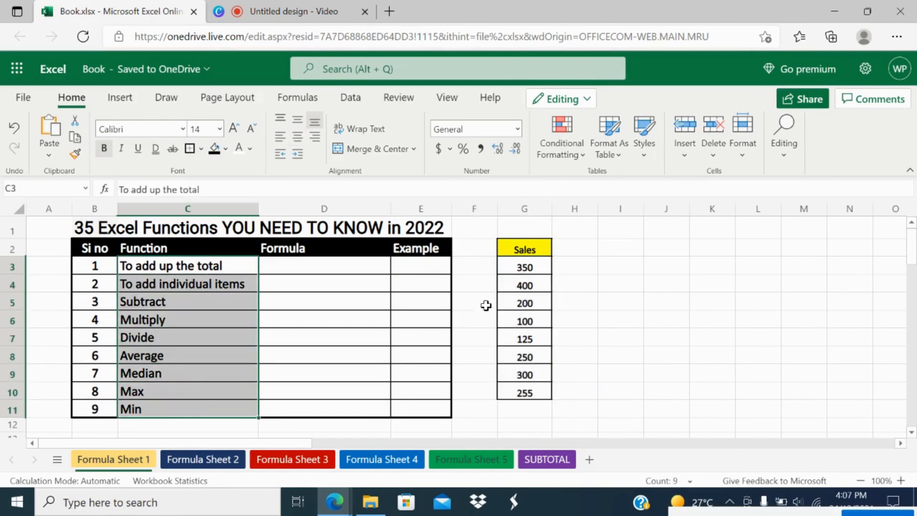
pyautogui.click(541, 266)
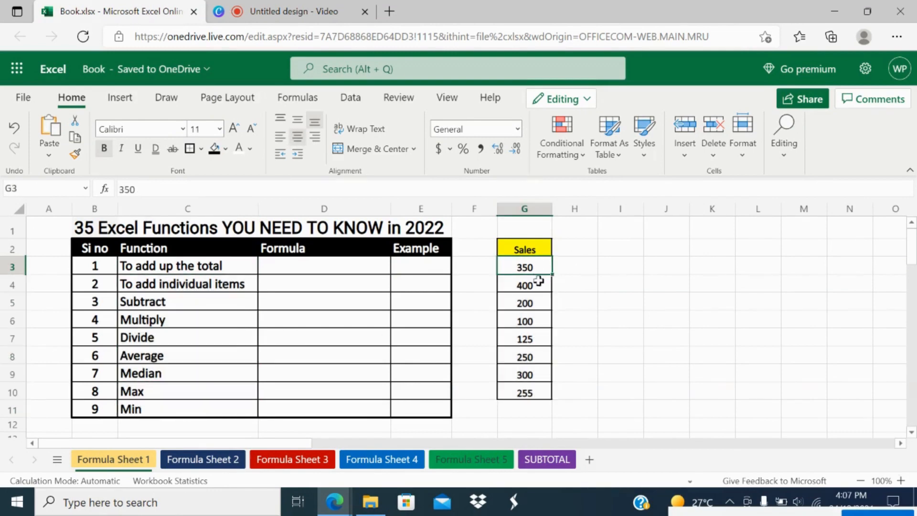
pyautogui.click(402, 268)
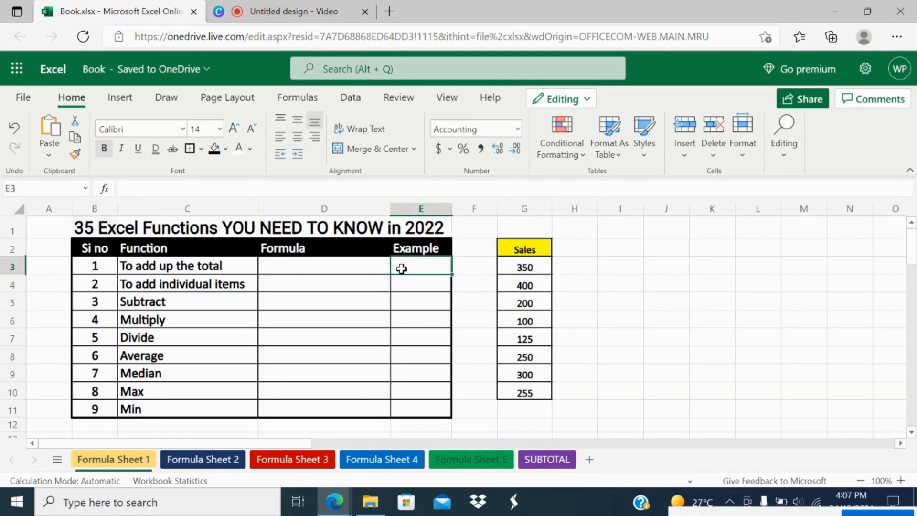
pyautogui.moveTo(524, 268); pyautogui.dragTo(525, 393)
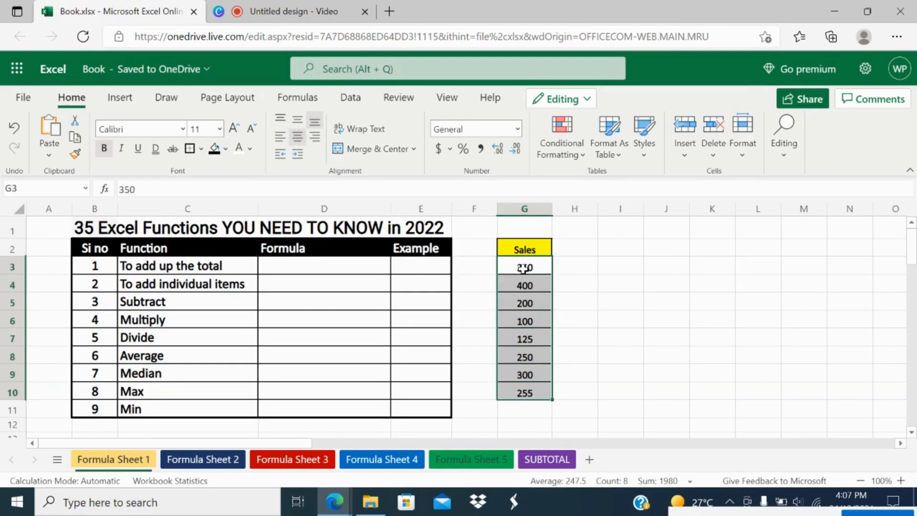
# Enter =SUM(G3:G10) in cell E3 to total the Sales column, and select the sales values to check the total.
pyautogui.click(422, 274)
pyautogui.click(422, 266)
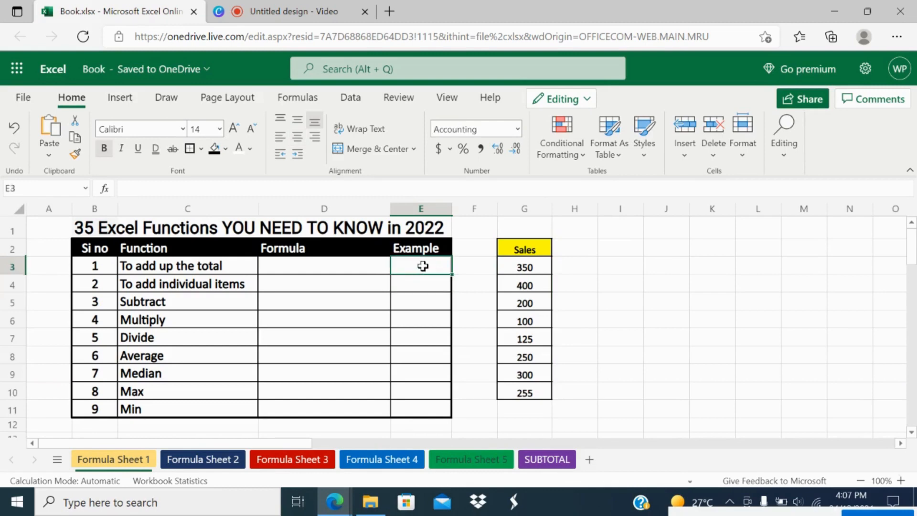
pyautogui.write('=sum')
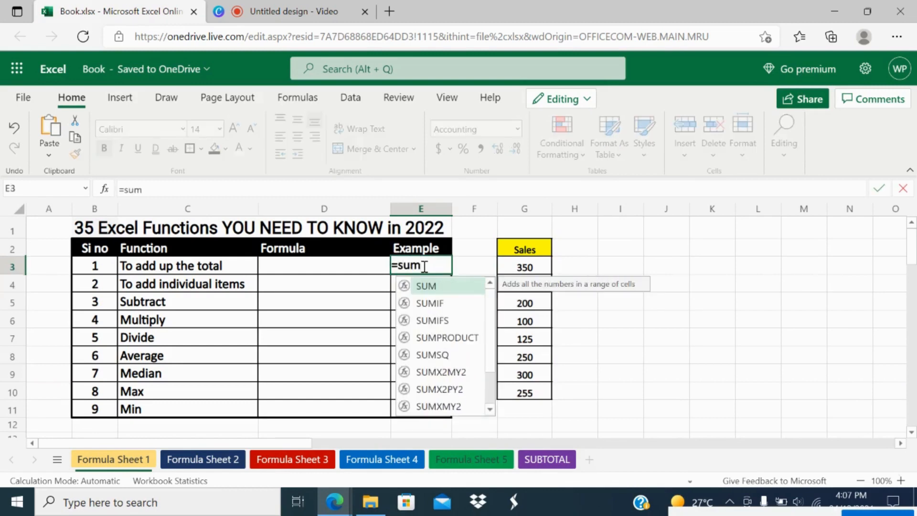
pyautogui.click(426, 287)
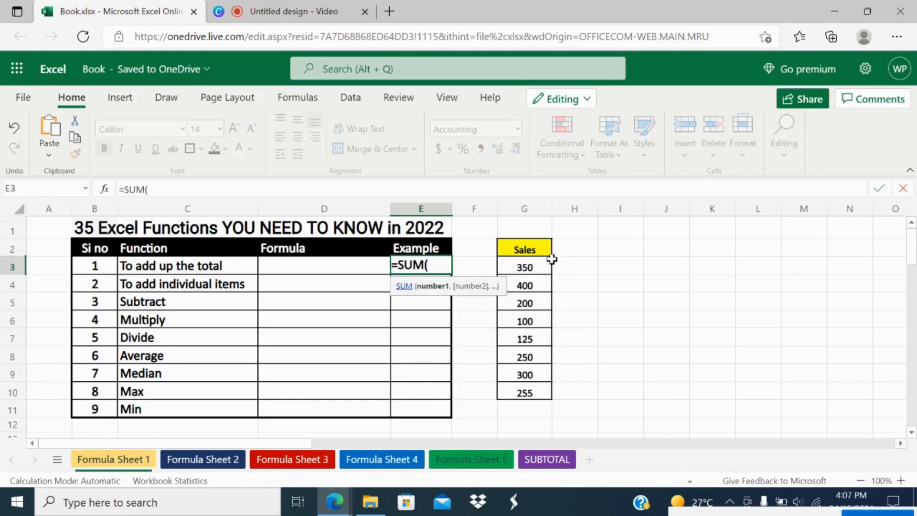
pyautogui.moveTo(540, 264); pyautogui.dragTo(538, 391)
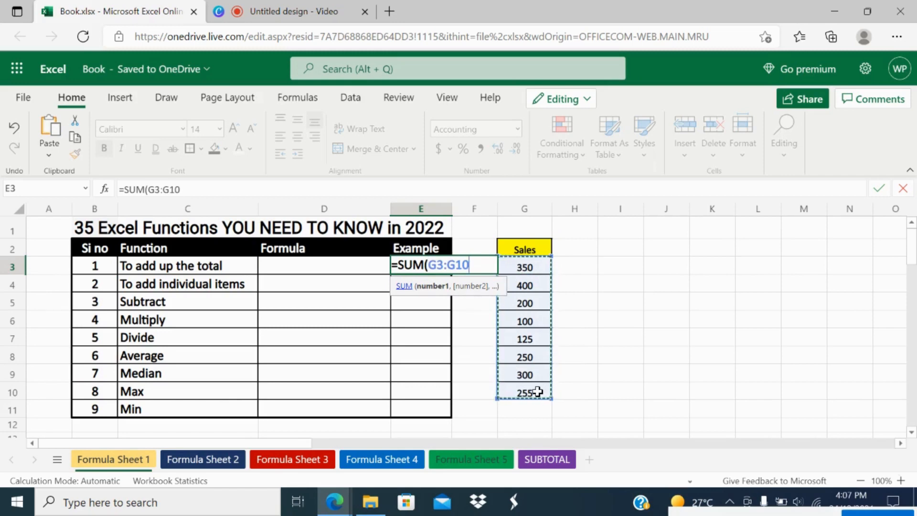
pyautogui.write(')')
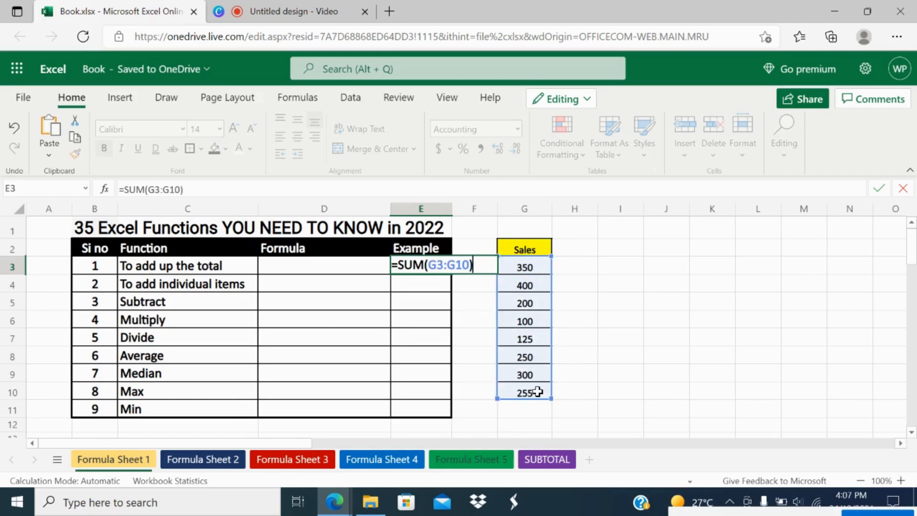
pyautogui.press('Return')
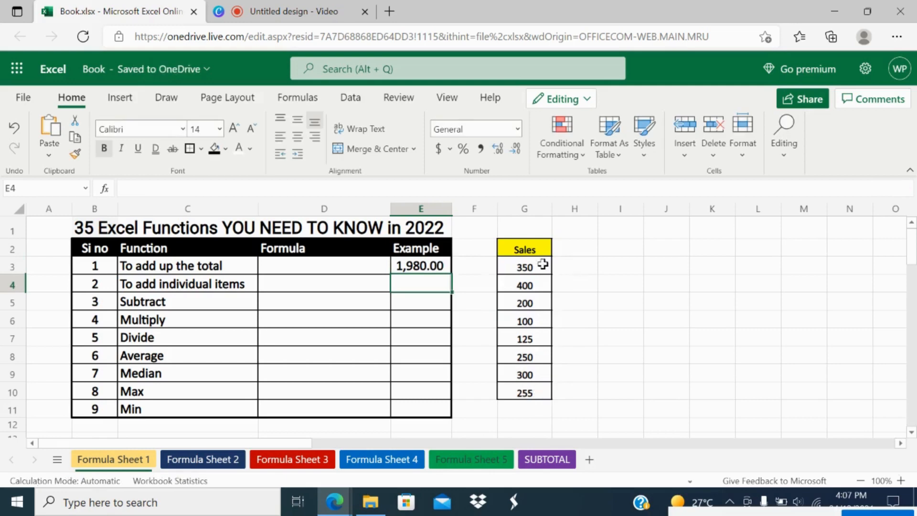
pyautogui.click(541, 267)
pyautogui.moveTo(540, 281); pyautogui.dragTo(538, 392)
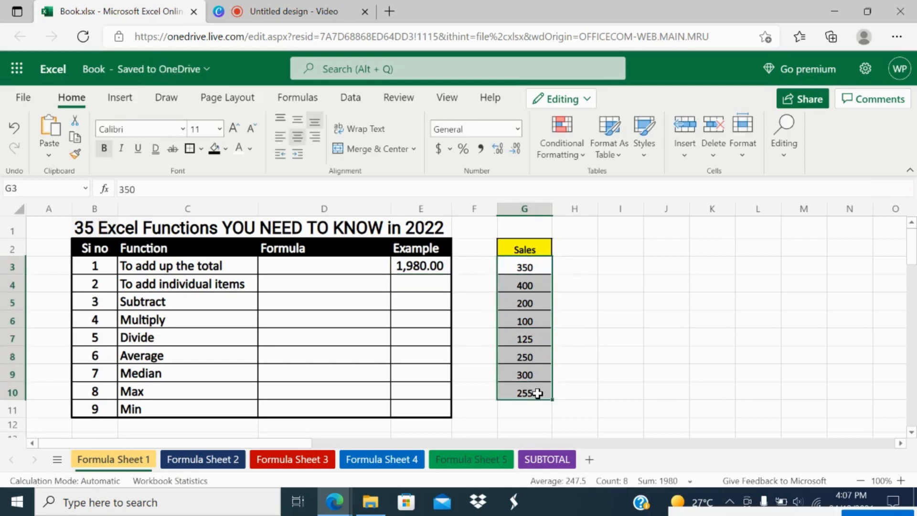
# Show the formula of E3 as text in cell D3 with =FORMULATEXT(E3), and compare it with the Sales range.
pyautogui.click(367, 263)
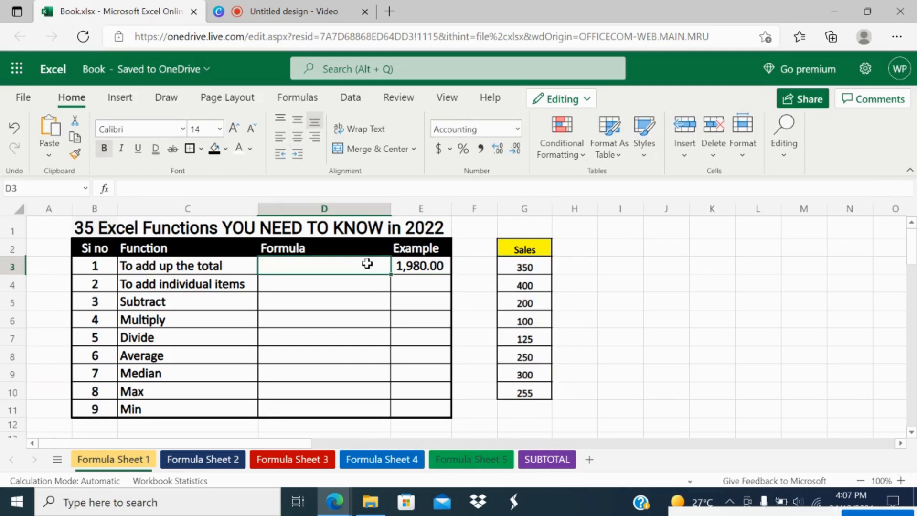
pyautogui.write('=')
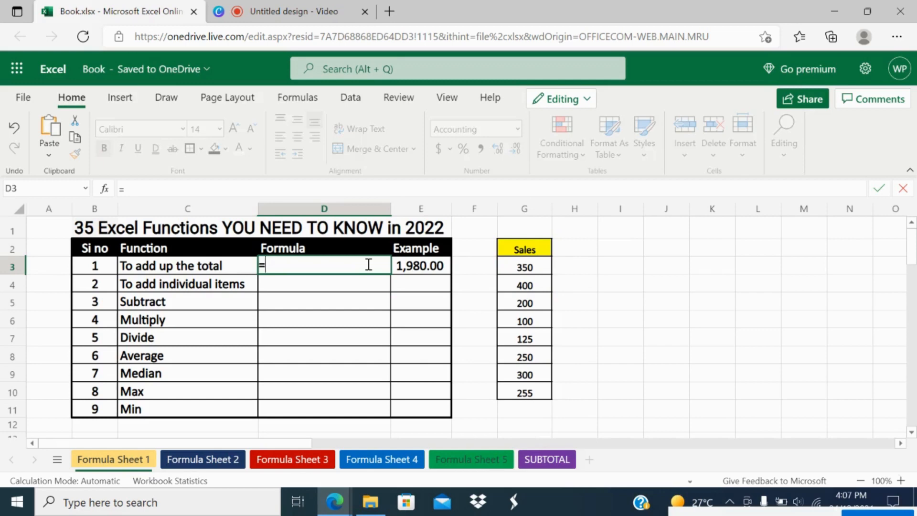
pyautogui.write('for')
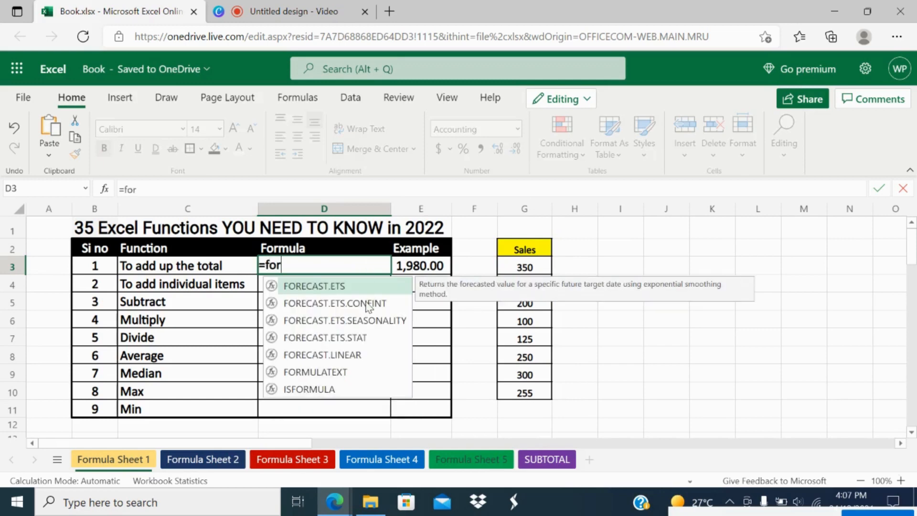
pyautogui.doubleClick(348, 372)
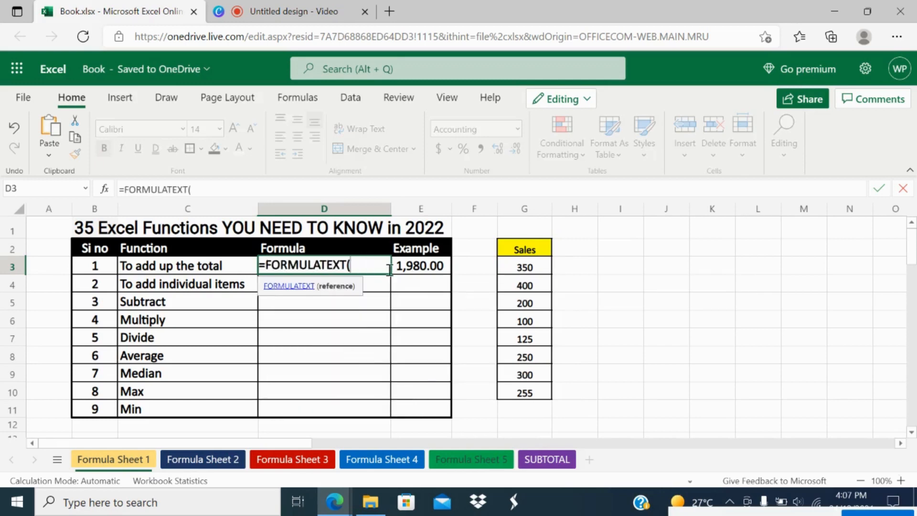
pyautogui.click(415, 266)
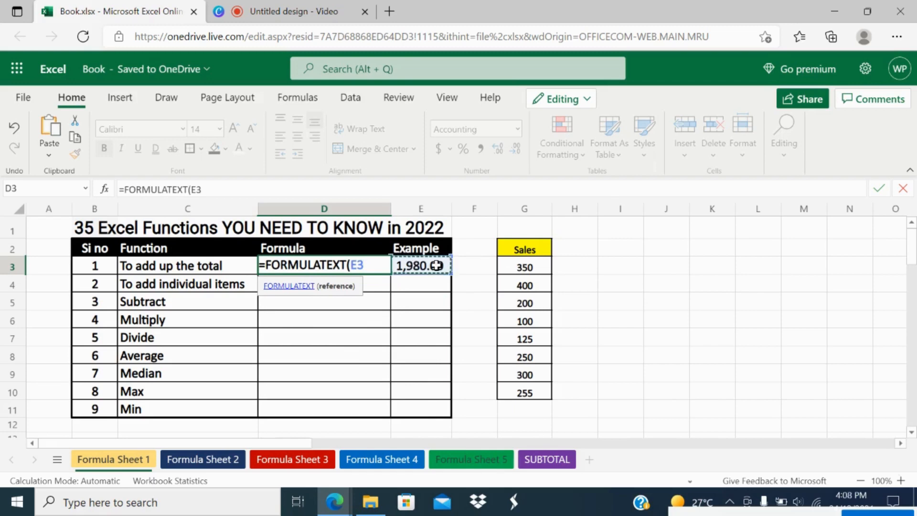
pyautogui.write(')')
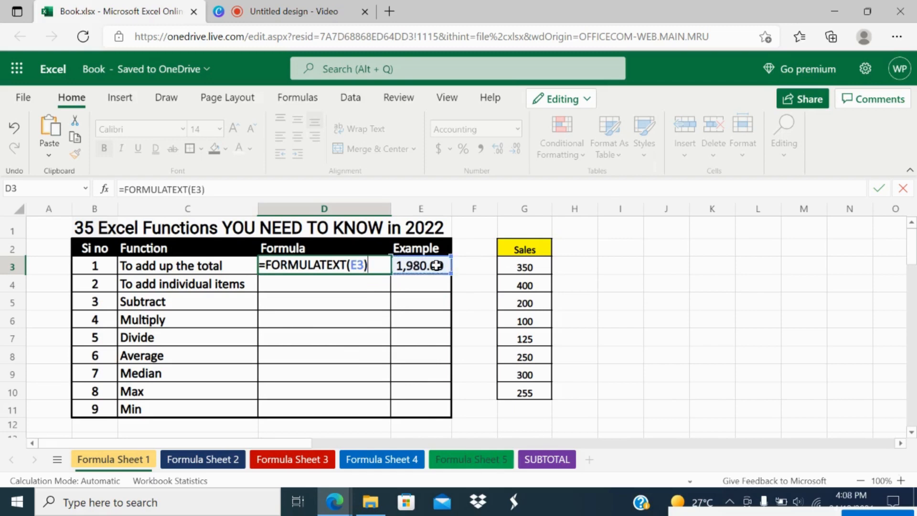
pyautogui.press('Return')
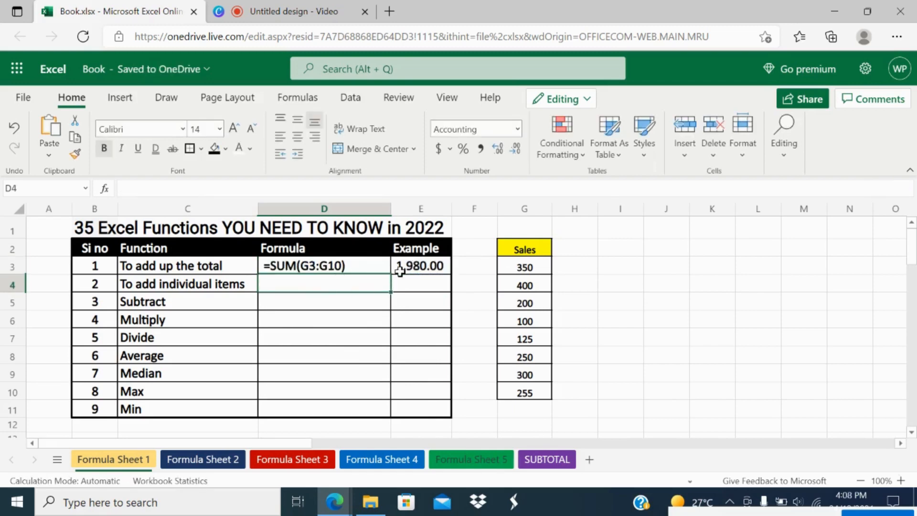
pyautogui.click(423, 266)
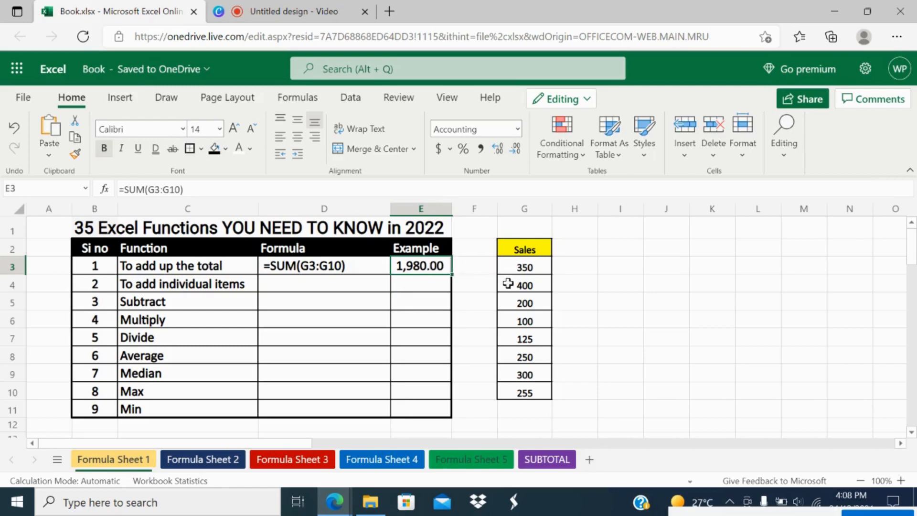
pyautogui.moveTo(525, 268); pyautogui.dragTo(528, 393)
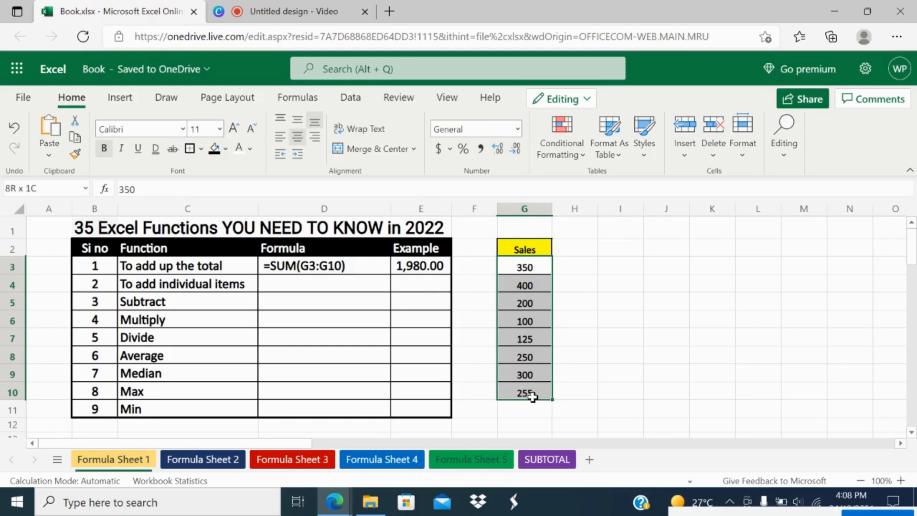
# Enter =G3+G4 in cell E4 to add the first two sales values individually.
pyautogui.click(432, 281)
pyautogui.write('=')
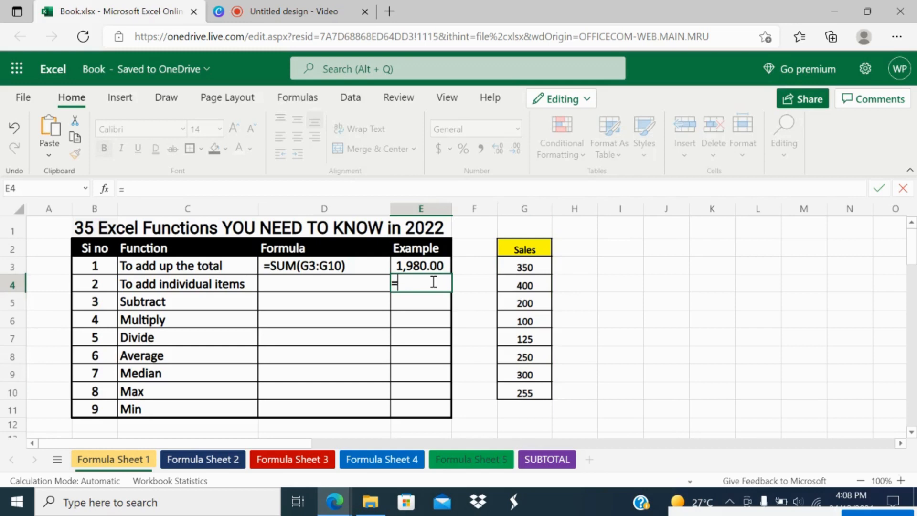
pyautogui.click(538, 267)
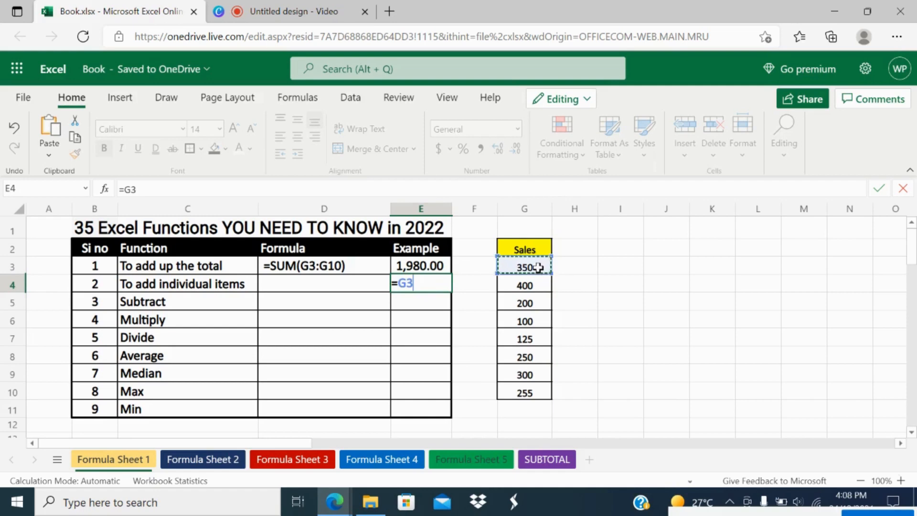
pyautogui.write('+')
pyautogui.click(531, 279)
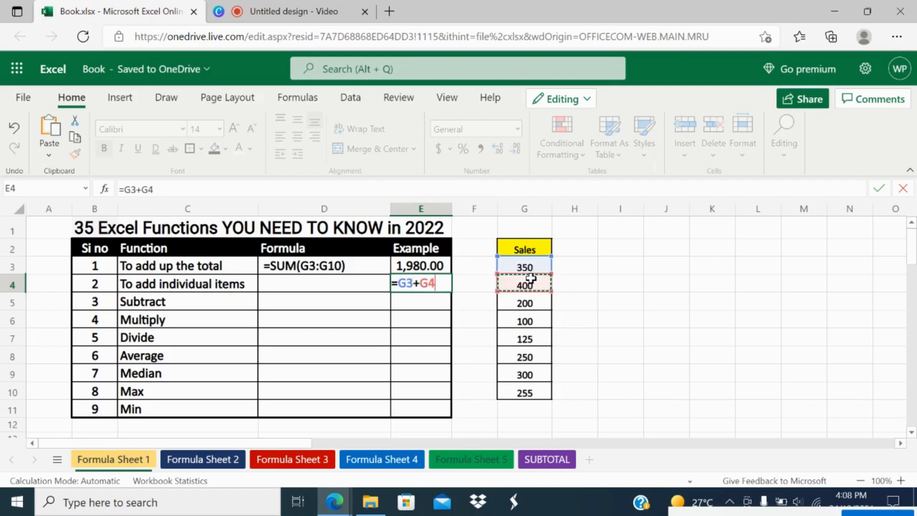
pyautogui.press('Return')
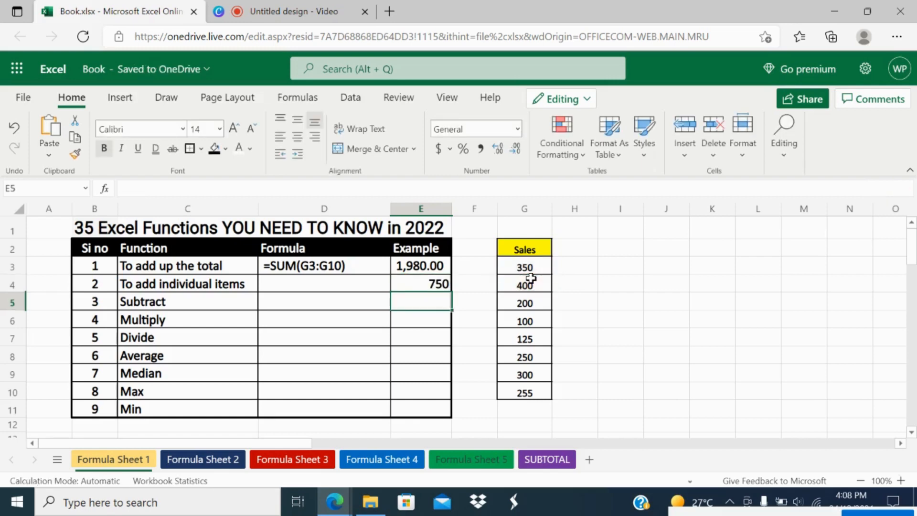
# Apply the comma number style to the result in E4 and check the sum by selecting G3:G4.
pyautogui.click(432, 286)
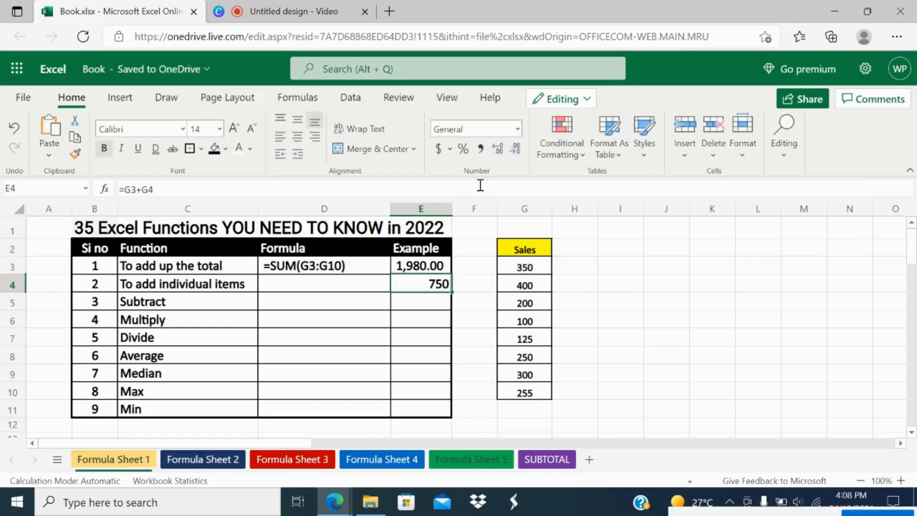
pyautogui.click(481, 150)
pyautogui.moveTo(529, 267); pyautogui.dragTo(533, 279)
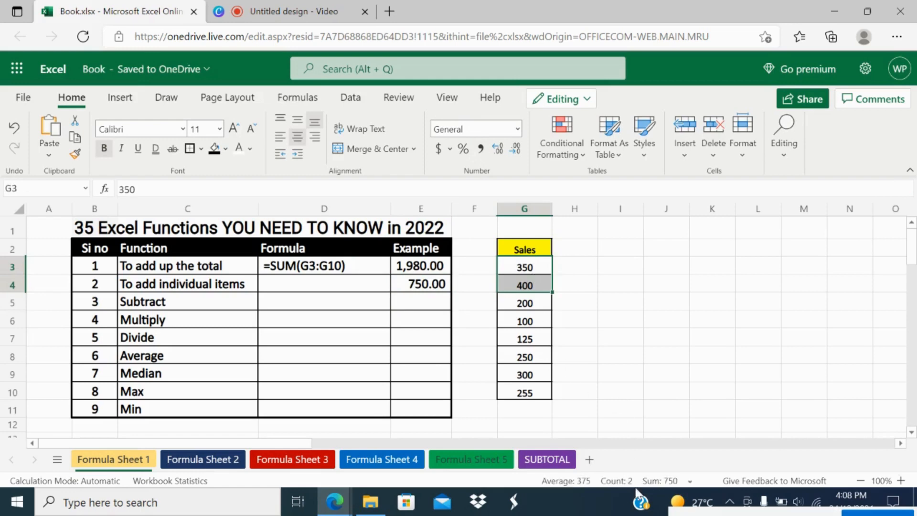
# Copy the FORMULATEXT formula from D3 into the remaining Formula cells D4:D11.
pyautogui.click(334, 266)
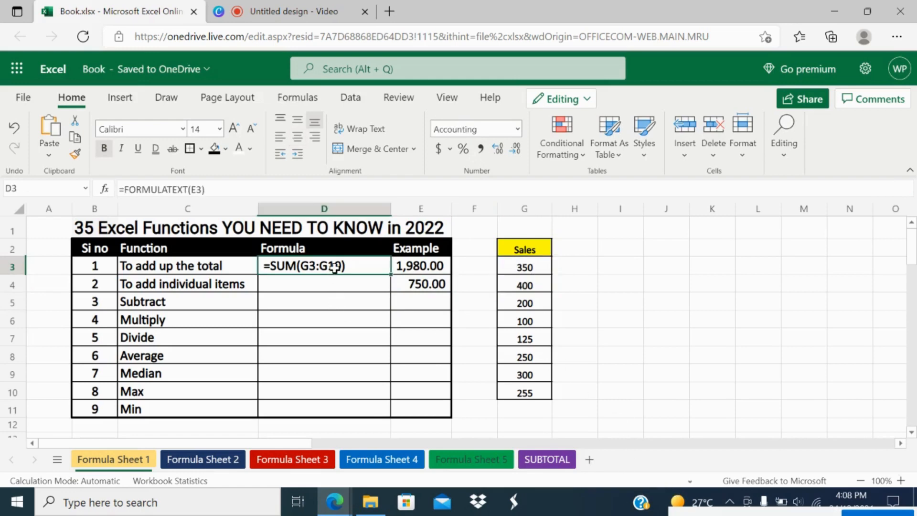
pyautogui.hotkey('ctrl', 'c')
pyautogui.moveTo(334, 285); pyautogui.dragTo(336, 402)
pyautogui.hotkey('ctrl', 'v')
# Enter =G4-G3 in cell E5 as the Subtract example.
pyautogui.click(412, 306)
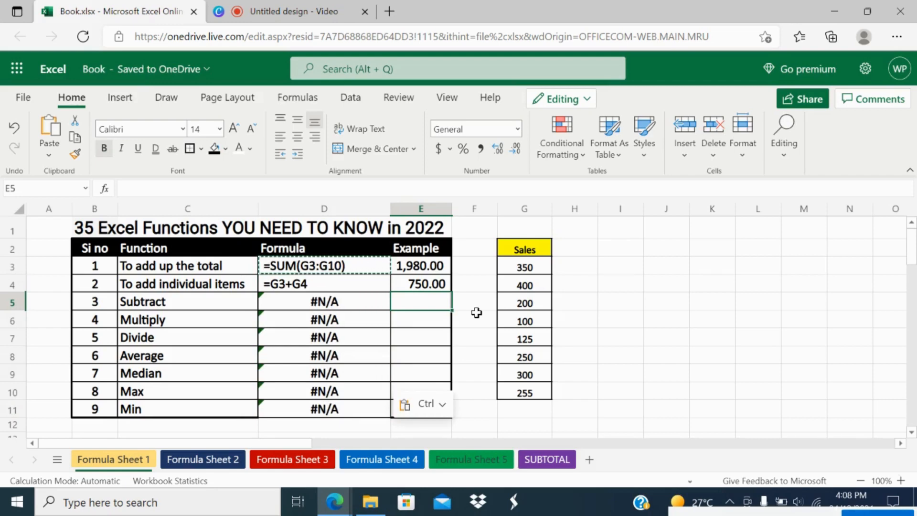
pyautogui.write('=')
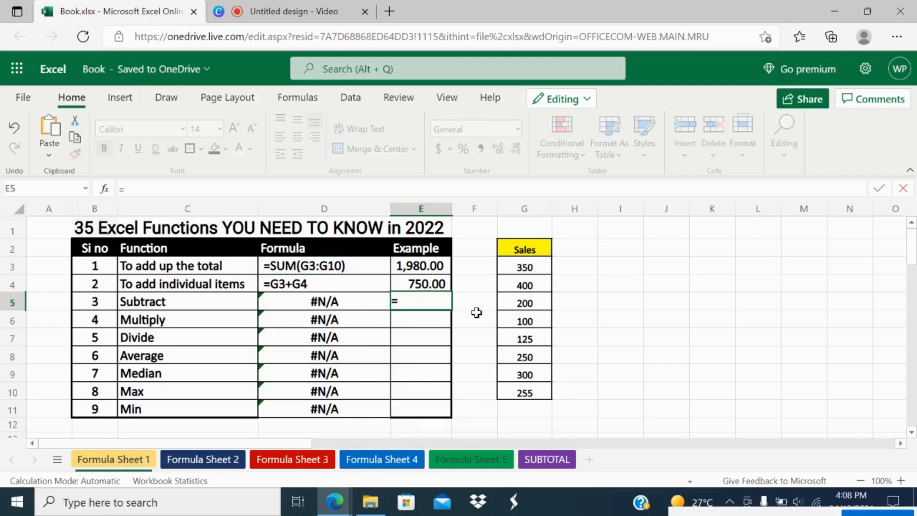
pyautogui.click(533, 281)
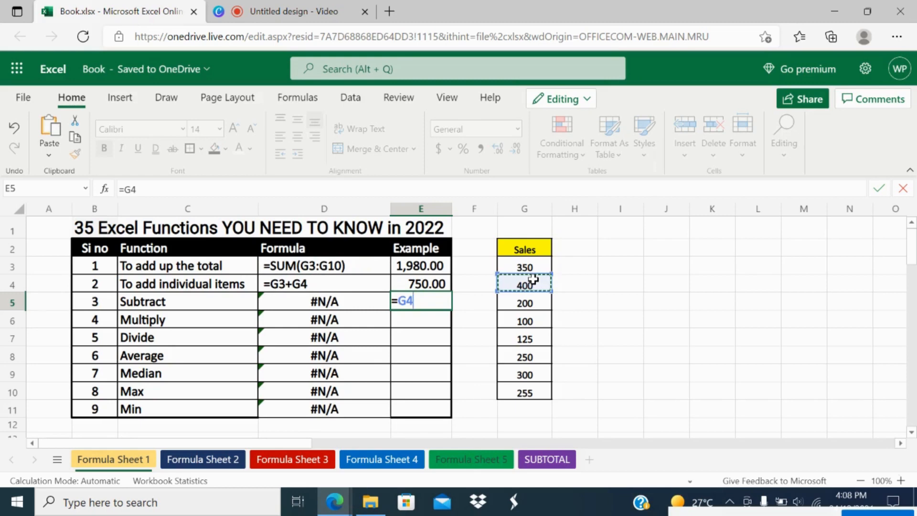
pyautogui.write('-')
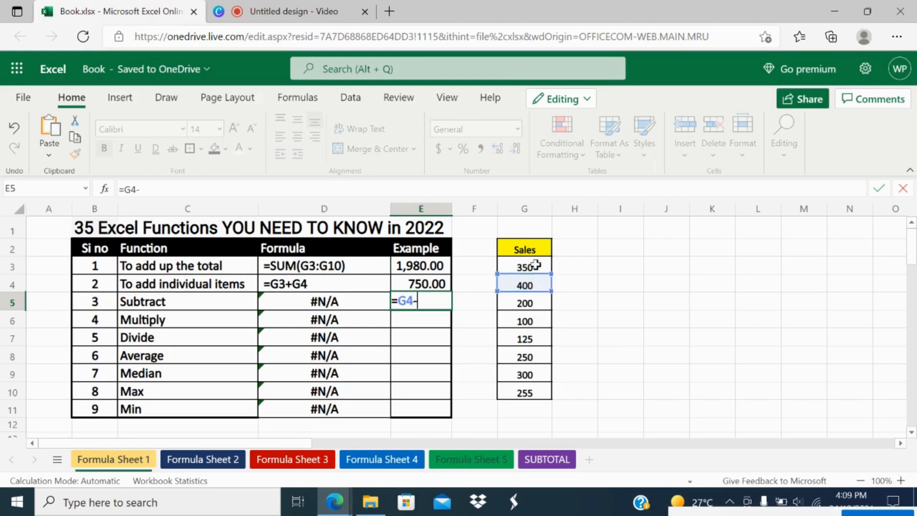
pyautogui.click(535, 266)
pyautogui.press('Return')
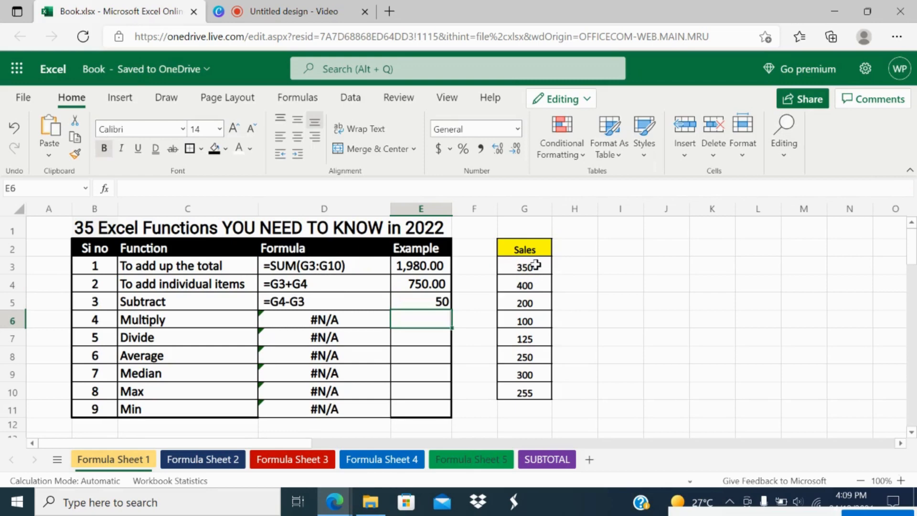
# Apply the comma number style to the subtraction result in E5 and select the Multiply example cell E6.
pyautogui.click(415, 301)
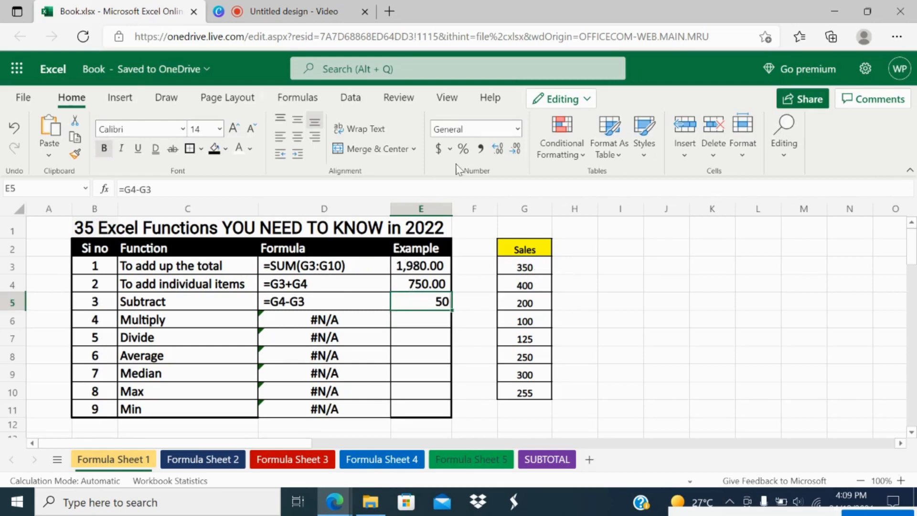
pyautogui.click(481, 149)
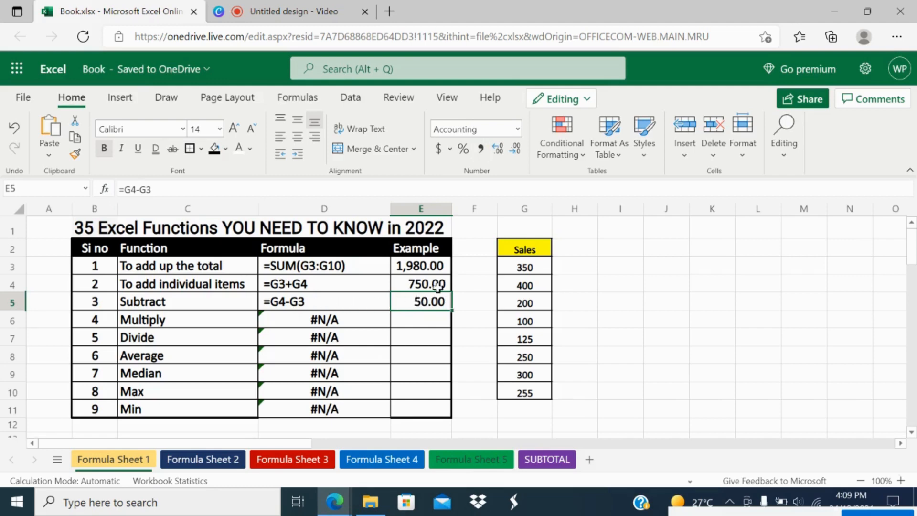
pyautogui.click(438, 318)
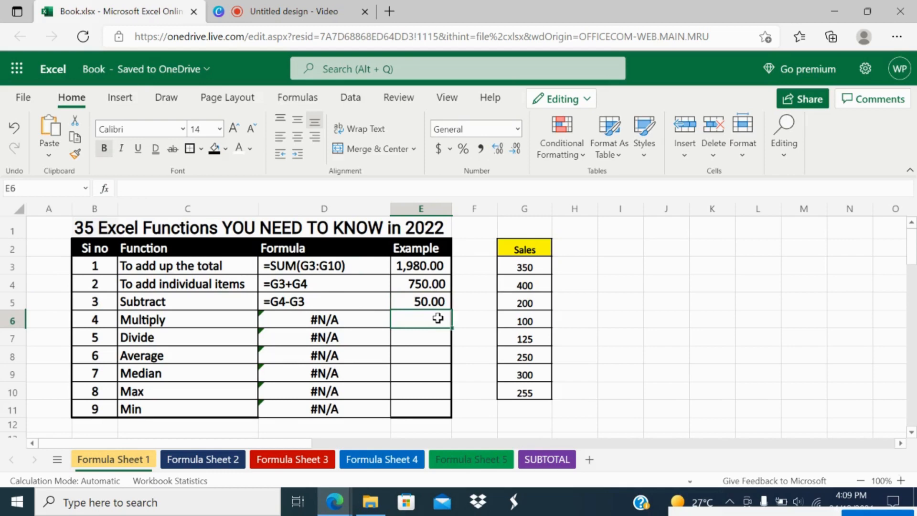
# Enter =G6*G7 in cell E6 as the Multiply example.
pyautogui.write('=')
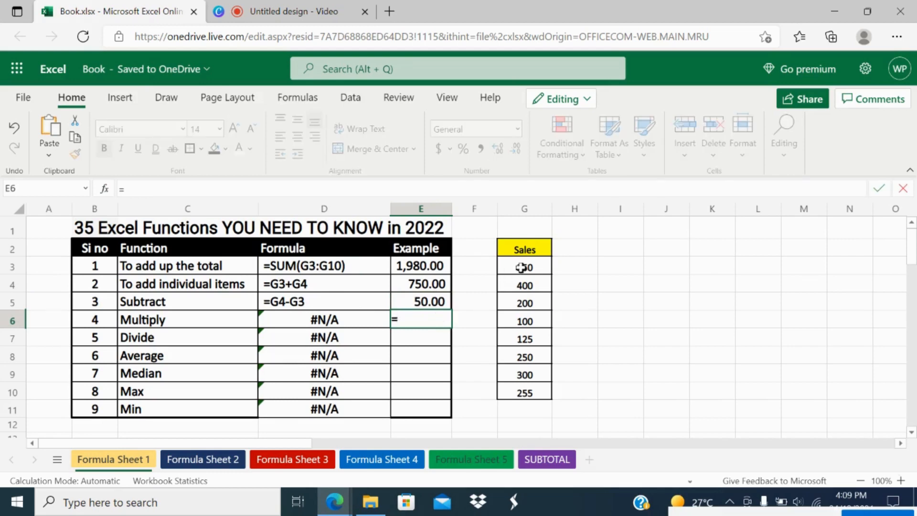
pyautogui.click(535, 321)
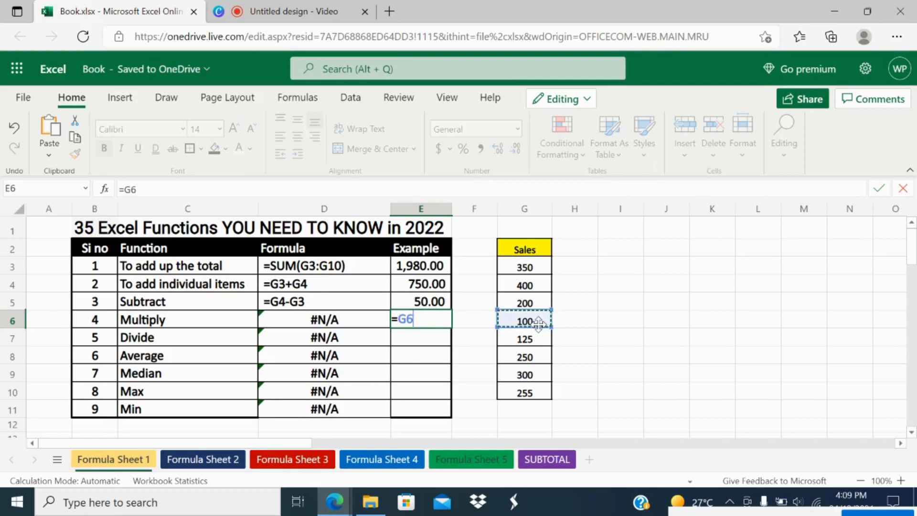
pyautogui.write('*')
pyautogui.click(530, 338)
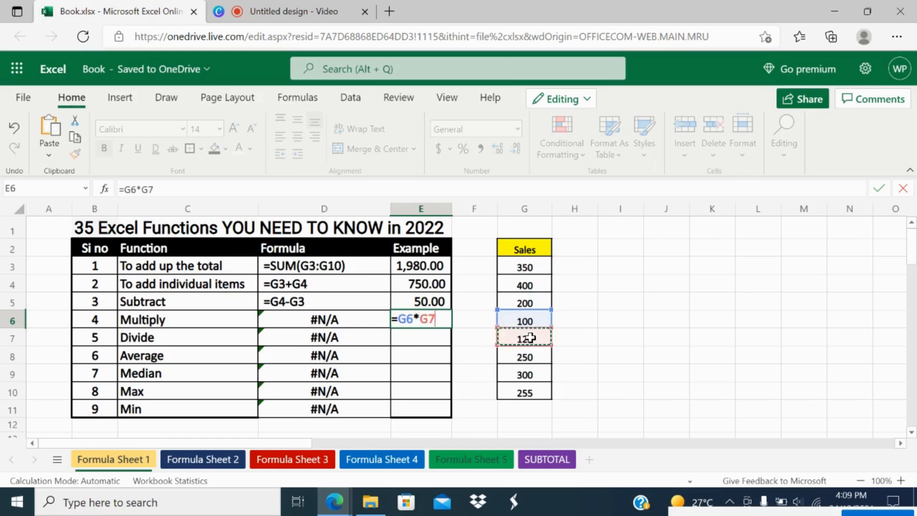
pyautogui.press('Return')
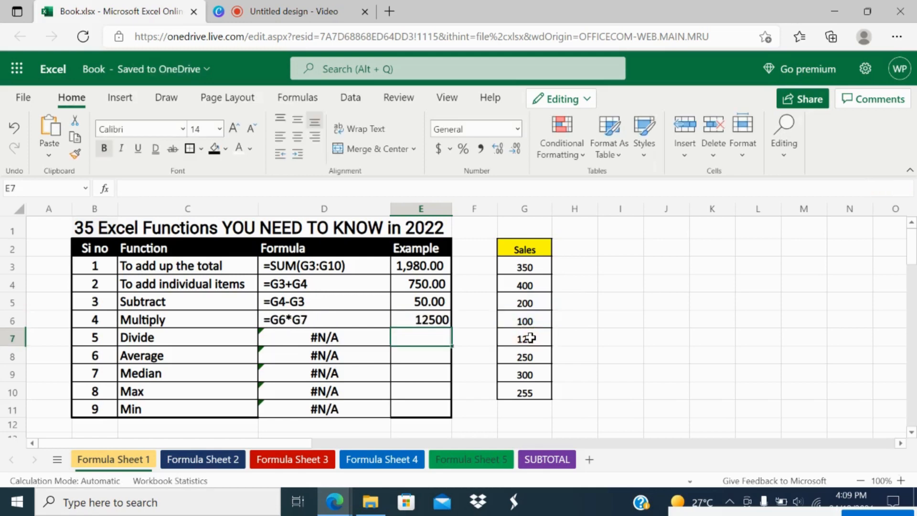
# Apply the comma number style to the multiplication result in E6 and autofit the width of column E.
pyautogui.click(436, 317)
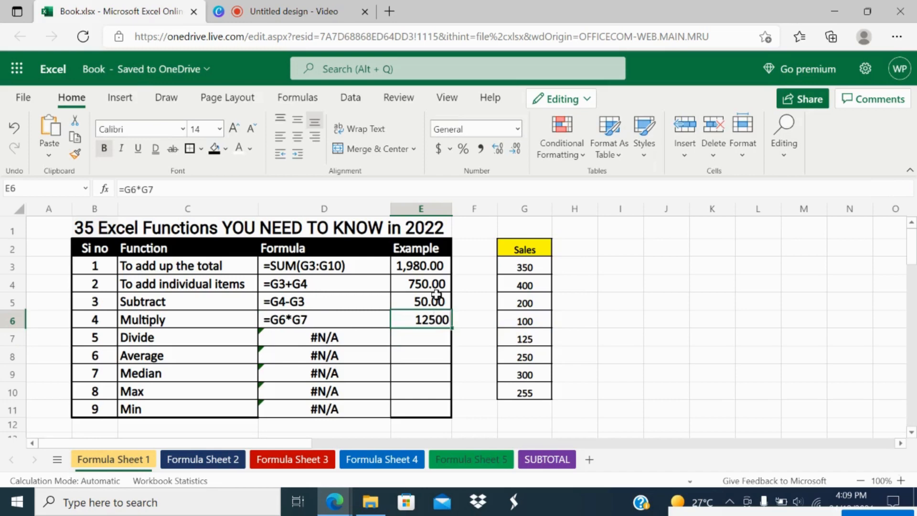
pyautogui.click(480, 148)
pyautogui.click(438, 336)
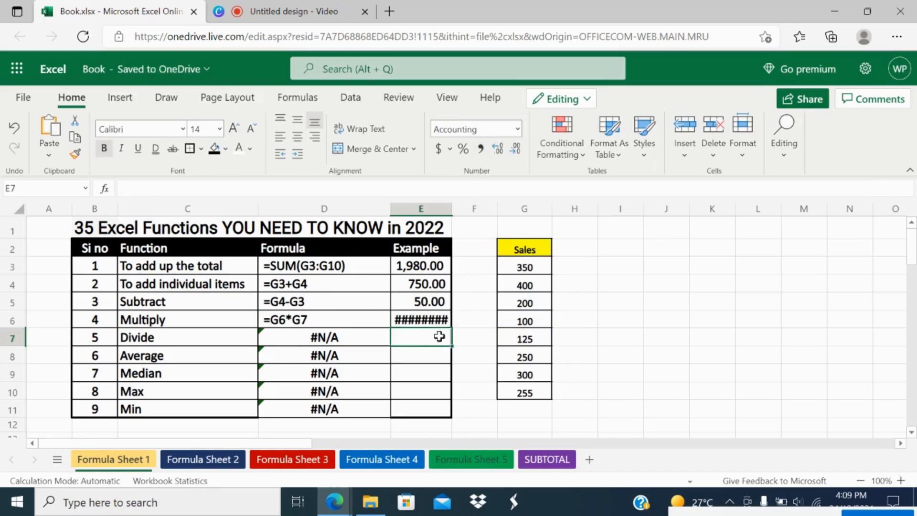
pyautogui.doubleClick(452, 209)
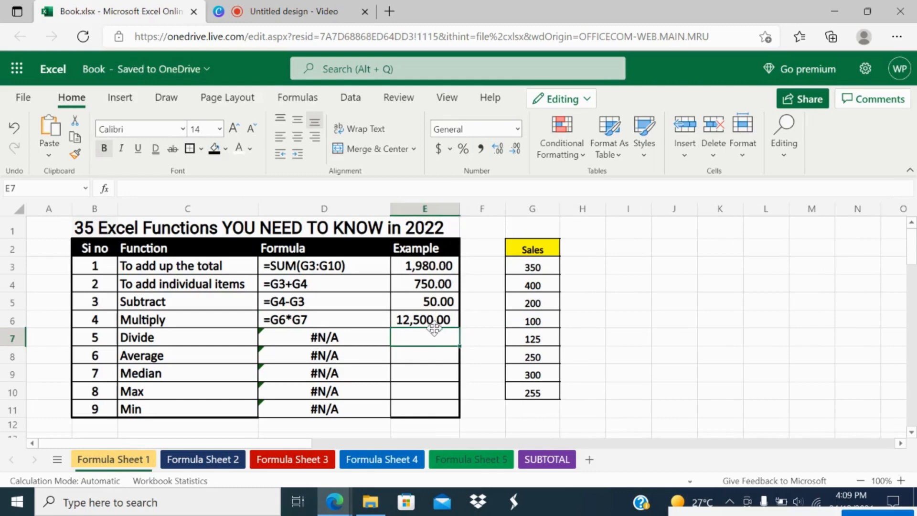
# Enter =G4/G6 in cell E7 as the Divide example.
pyautogui.write('=')
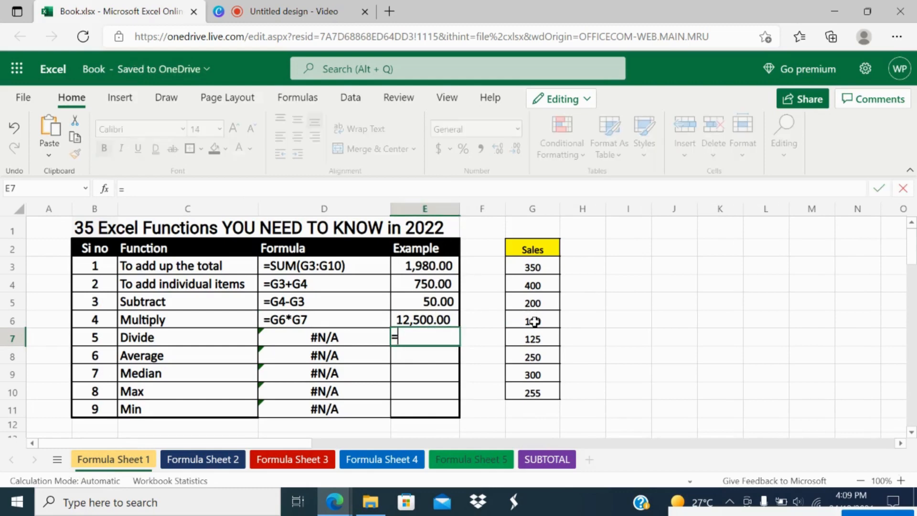
pyautogui.click(540, 283)
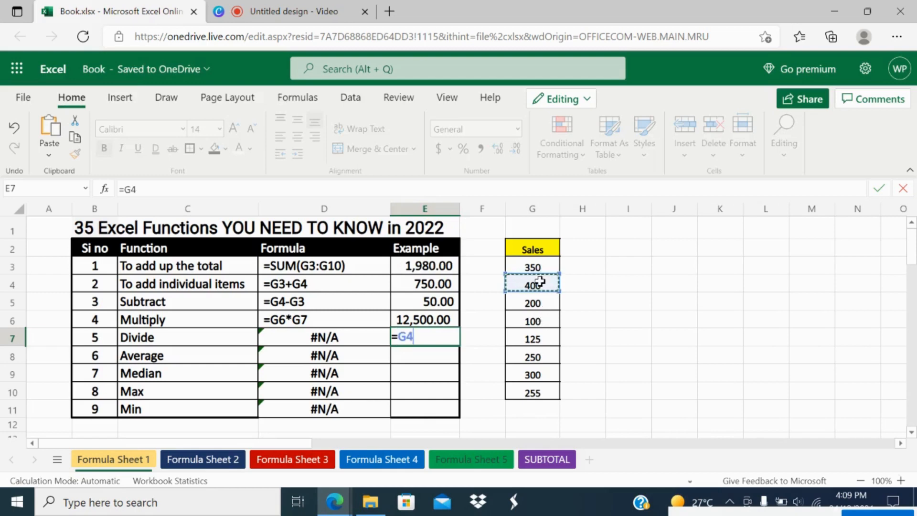
pyautogui.write('/')
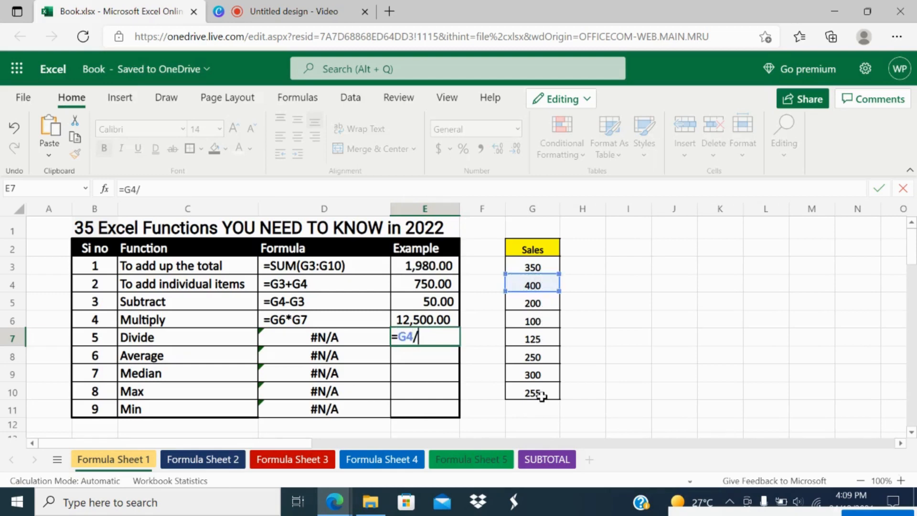
pyautogui.click(541, 324)
pyautogui.press('Return')
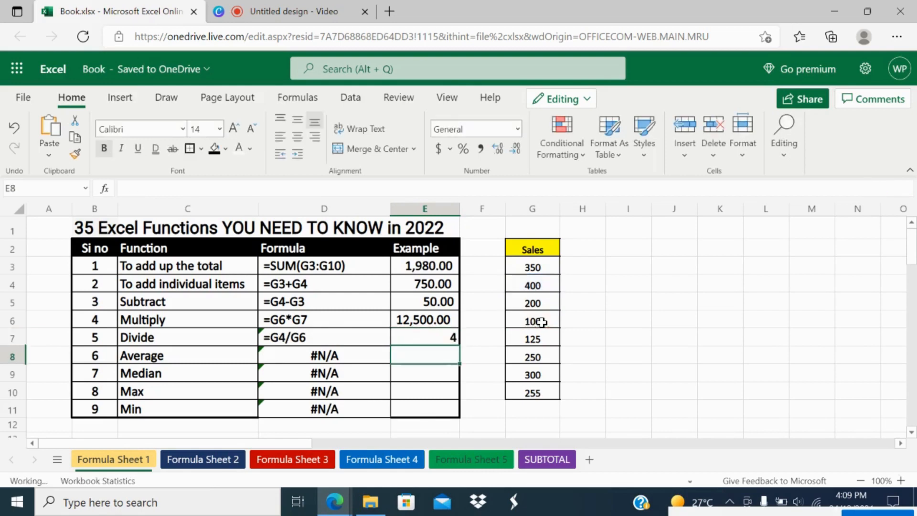
# Apply the comma number style to the division result in E7 and review the example results in E3:E7.
pyautogui.click(409, 334)
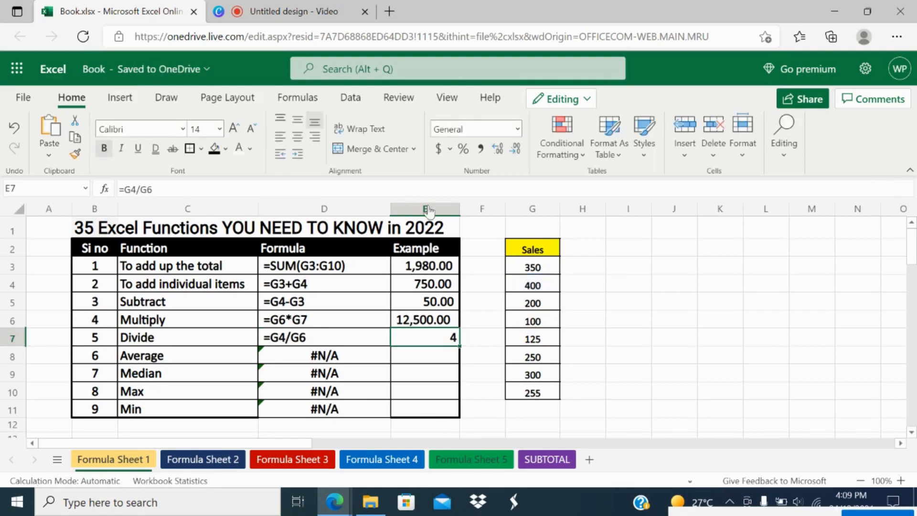
pyautogui.click(480, 149)
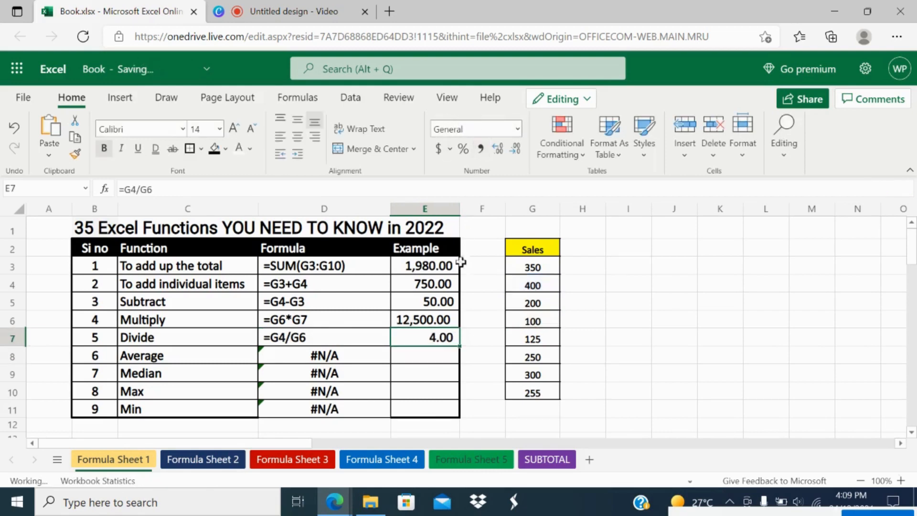
pyautogui.click(433, 266)
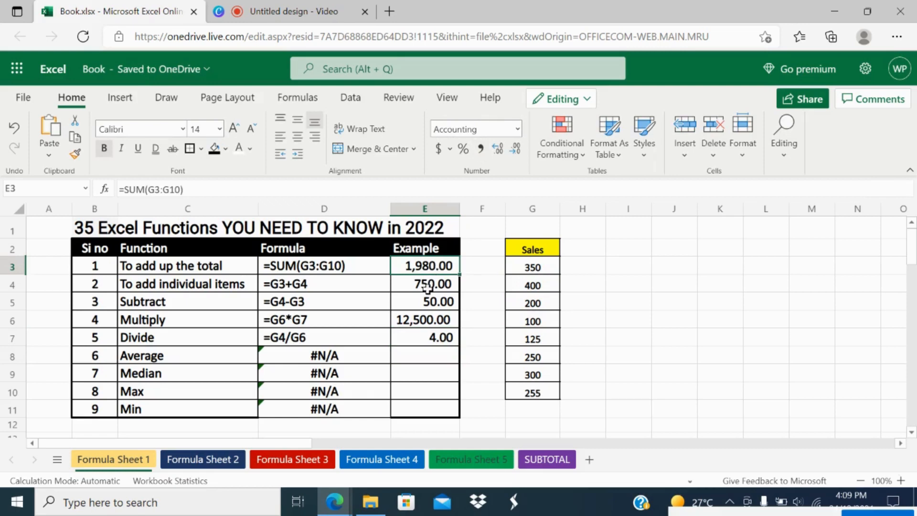
pyautogui.moveTo(429, 285); pyautogui.dragTo(430, 333)
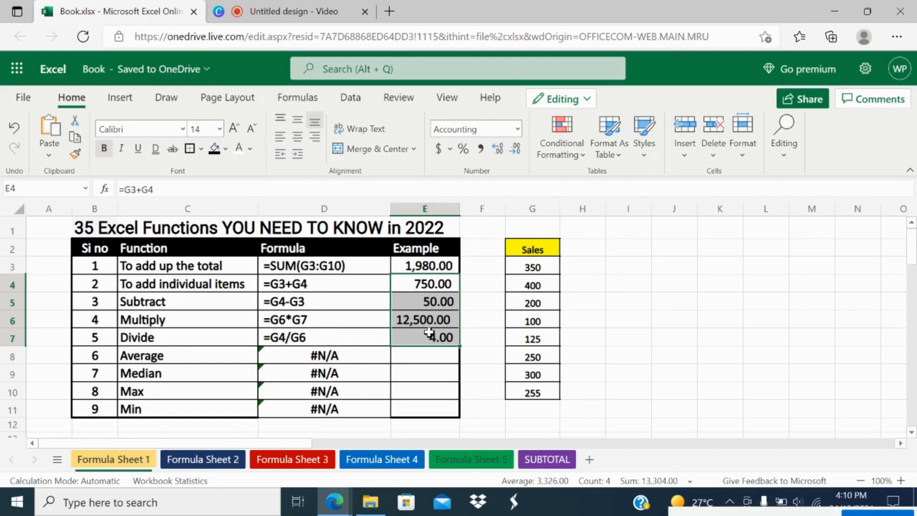
# Enter =AVERAGE(G3:G10) in cell E8 as the Average example.
pyautogui.click(414, 358)
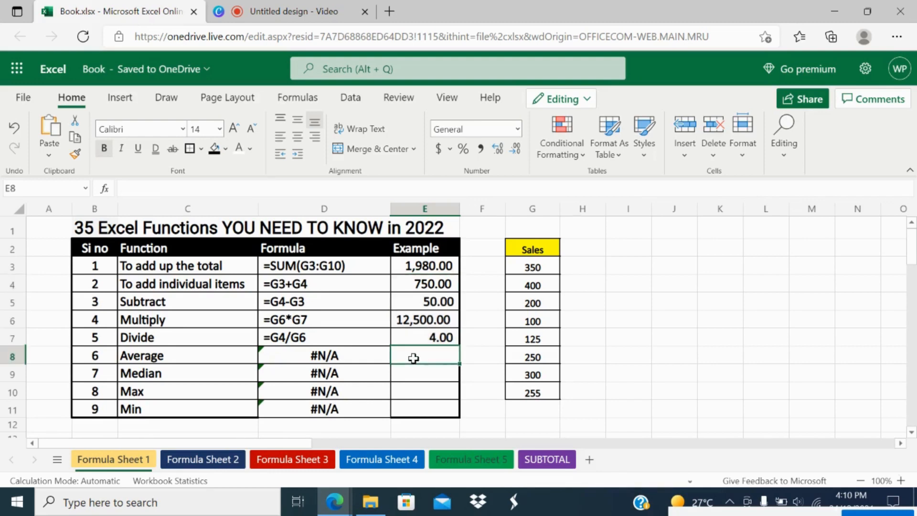
pyautogui.write('=av')
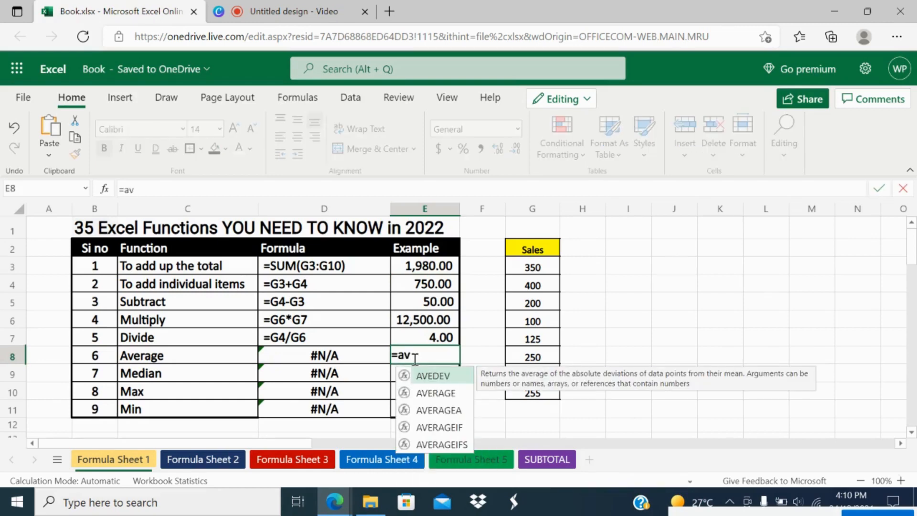
pyautogui.doubleClick(444, 393)
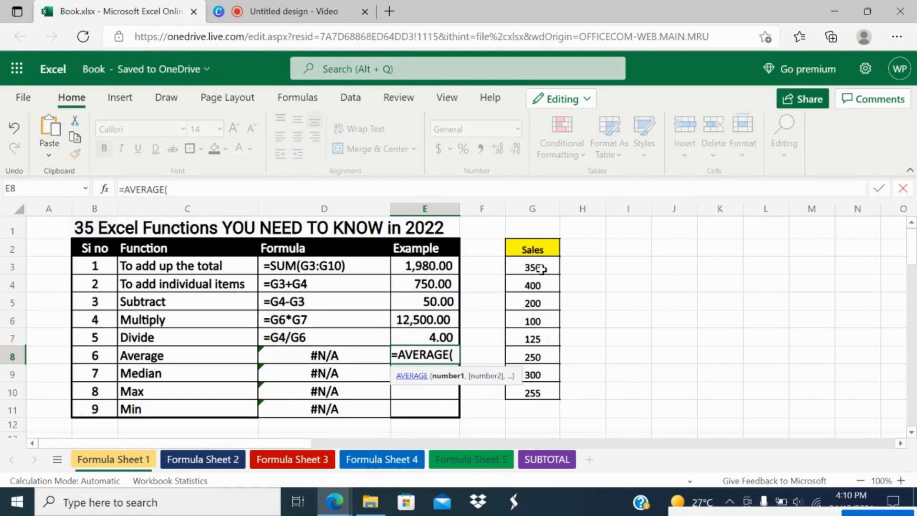
pyautogui.moveTo(541, 267); pyautogui.dragTo(541, 382)
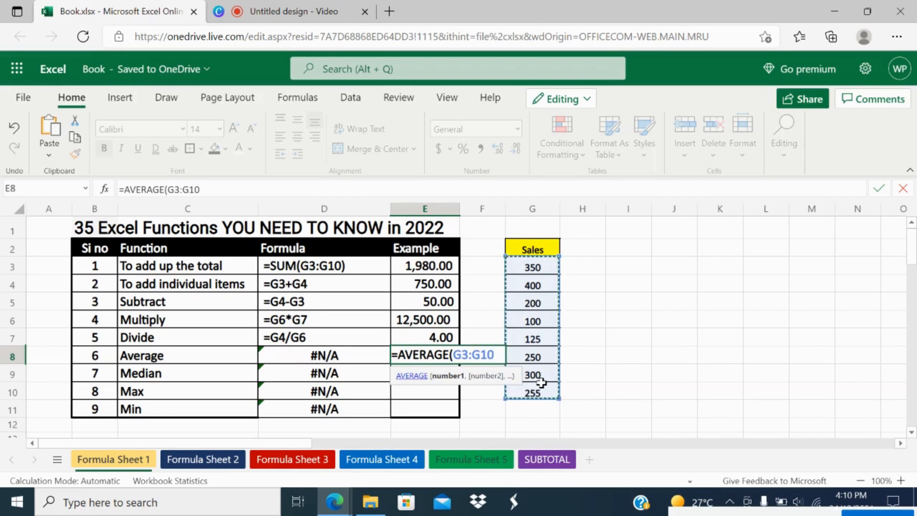
pyautogui.write(')')
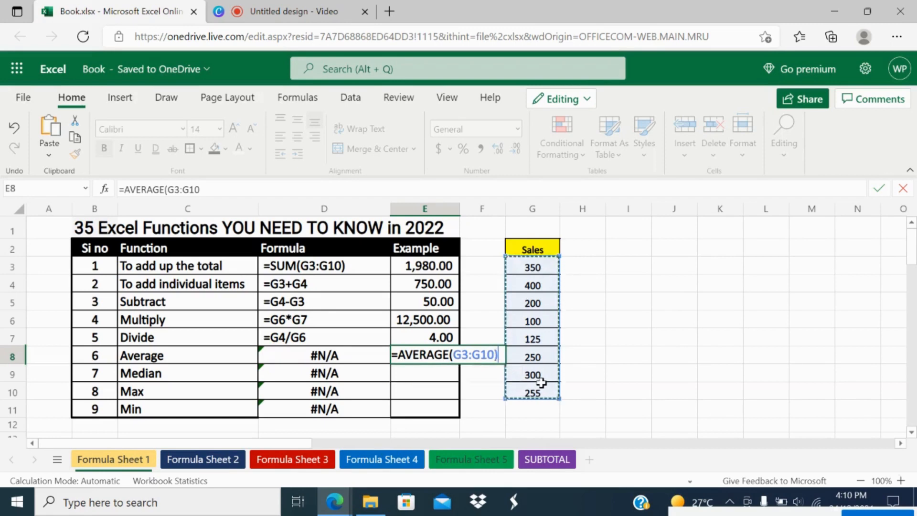
pyautogui.press('Return')
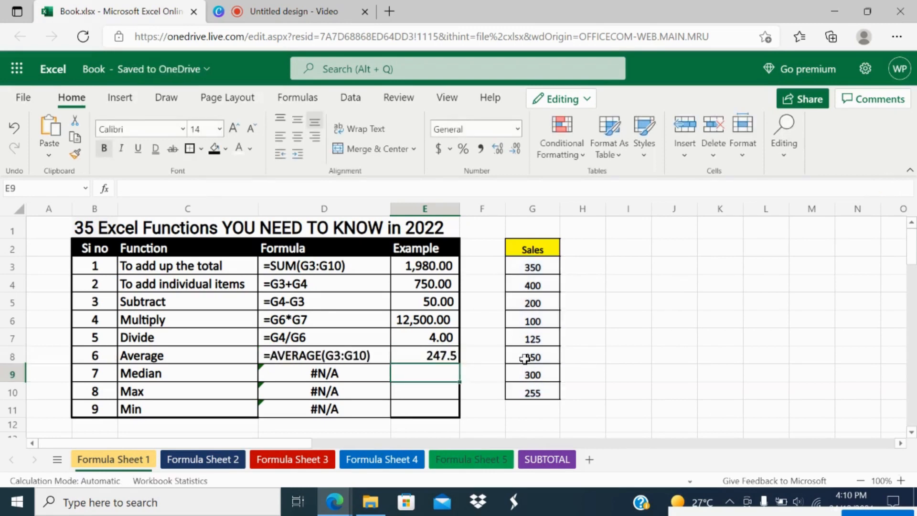
# Check the average result in E8 against the Sales values by selecting G3:G10.
pyautogui.click(442, 356)
pyautogui.click(538, 265)
pyautogui.moveTo(537, 266); pyautogui.dragTo(536, 396)
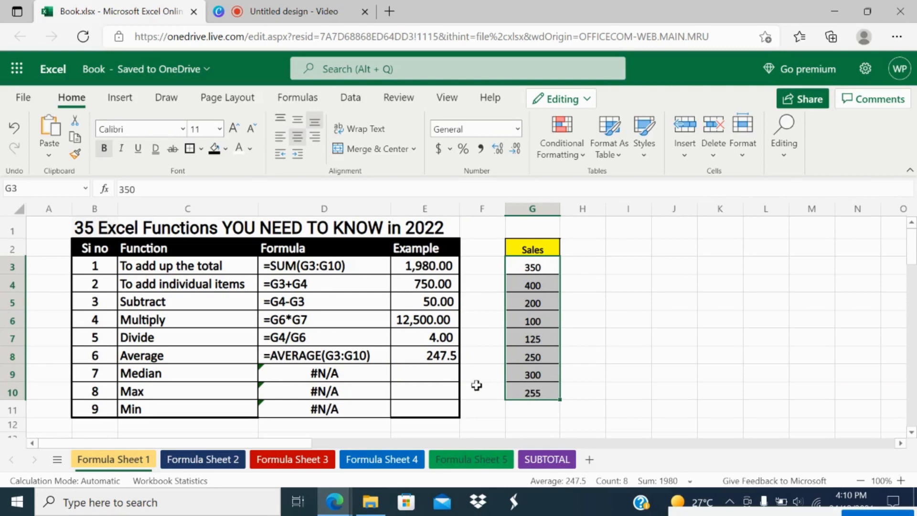
# Enter =MEDIAN(G3:G10) in cell E9 as the Median example.
pyautogui.click(446, 373)
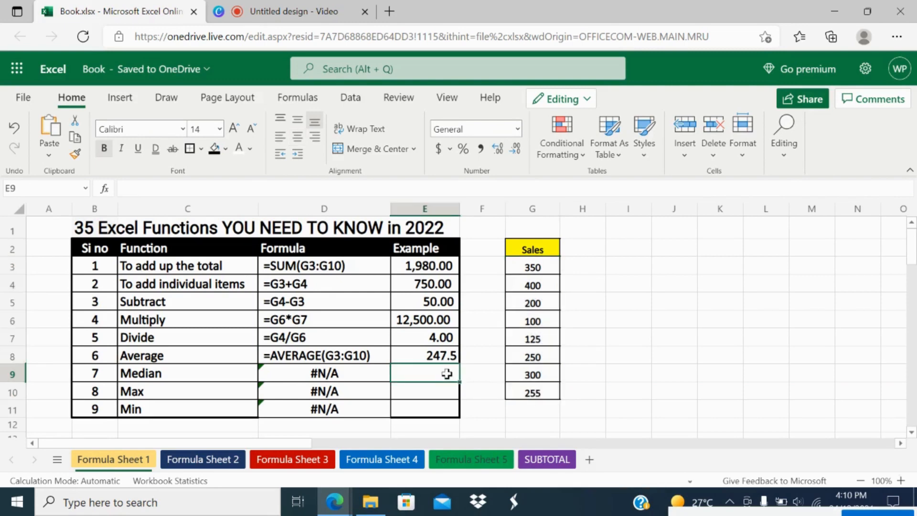
pyautogui.write('=med')
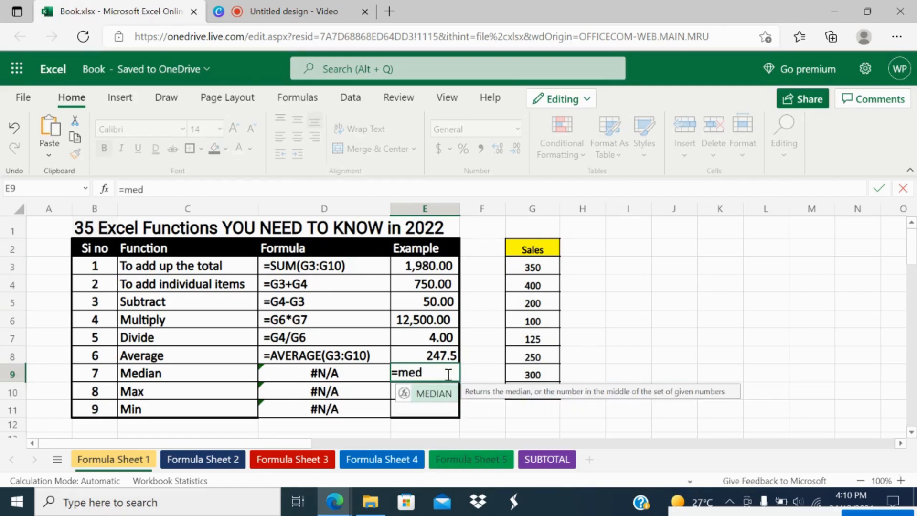
pyautogui.doubleClick(435, 394)
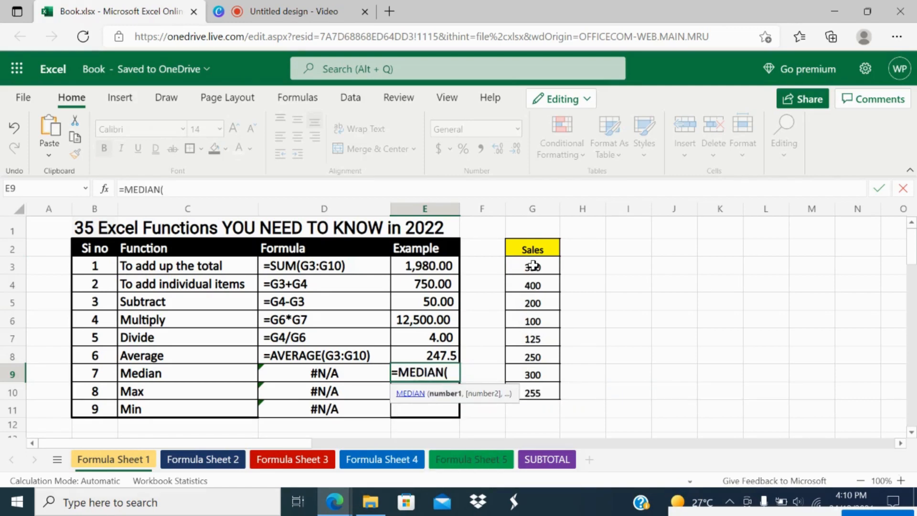
pyautogui.moveTo(533, 266); pyautogui.dragTo(545, 394)
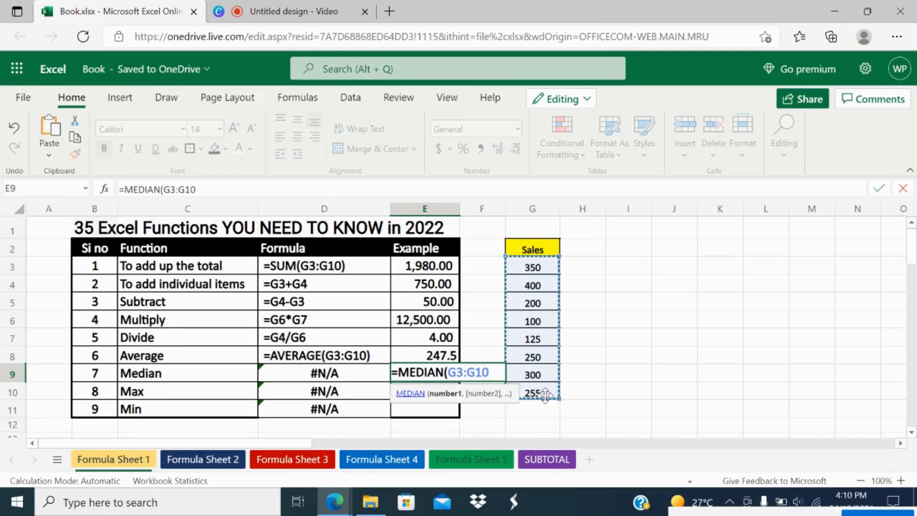
pyautogui.write(')')
pyautogui.press('Return')
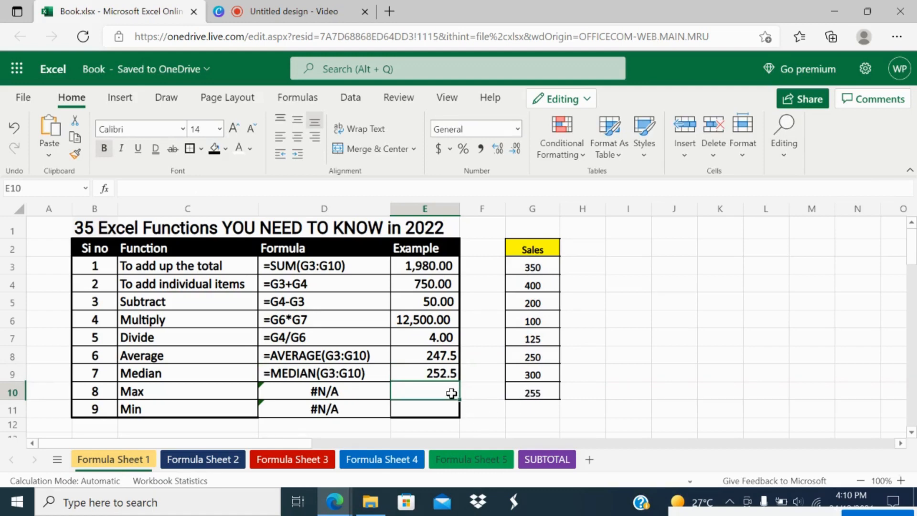
# Enter =MAX(G3:G10) in cell E10 as the Max example.
pyautogui.write('=')
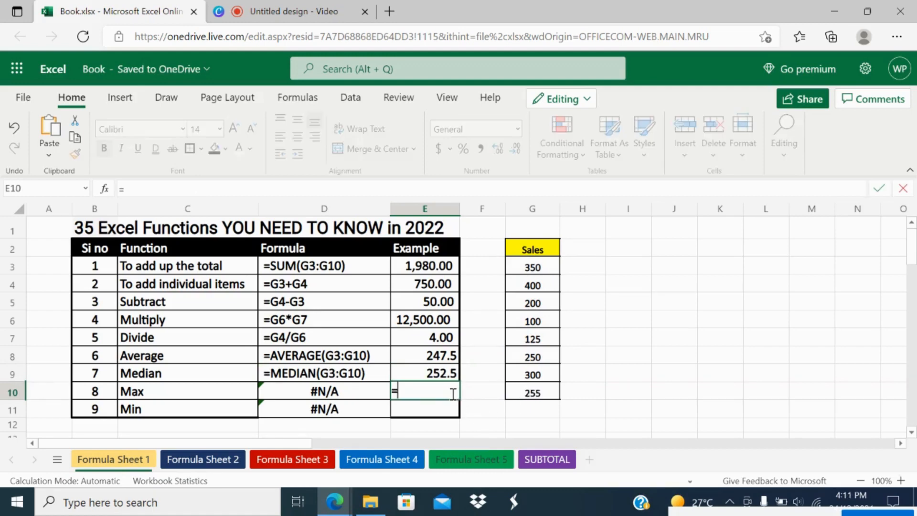
pyautogui.write('max(')
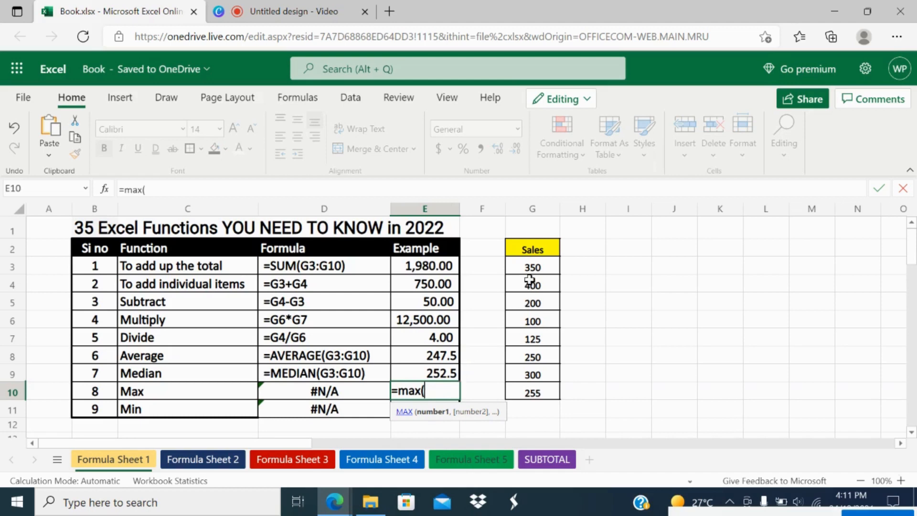
pyautogui.moveTo(532, 264); pyautogui.dragTo(531, 387)
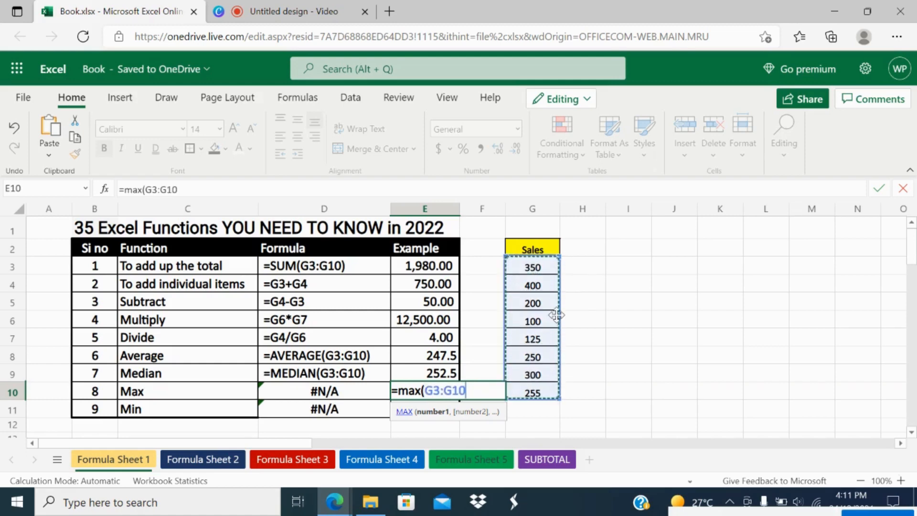
pyautogui.write(')')
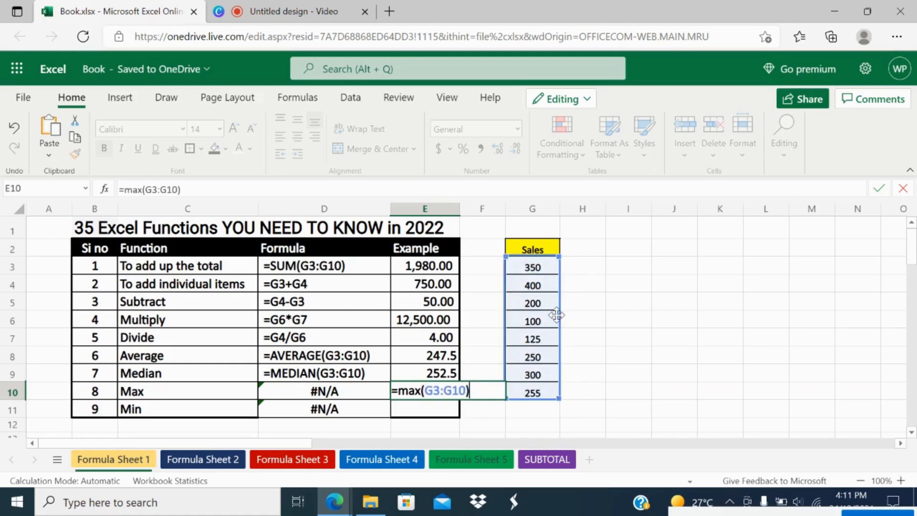
pyautogui.press('Return')
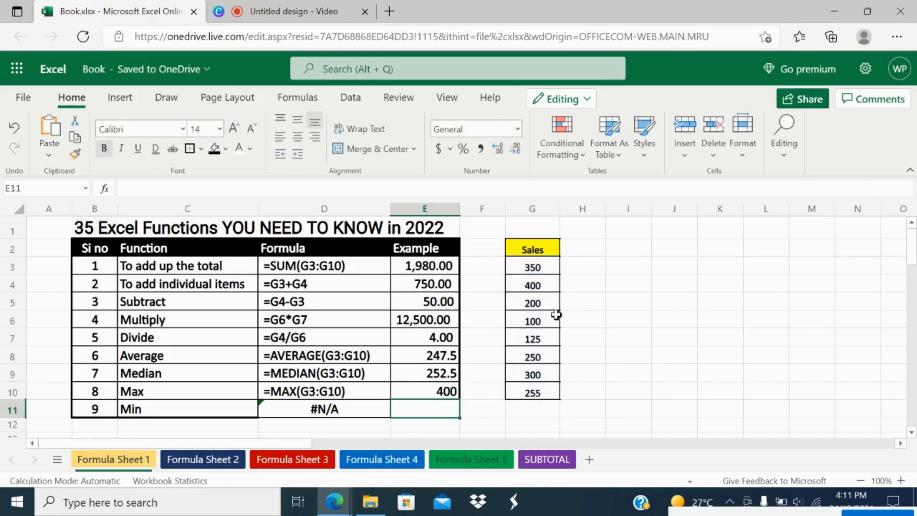
# Enter =MIN(G3:G10) in cell E11 as the Min example.
pyautogui.write('=')
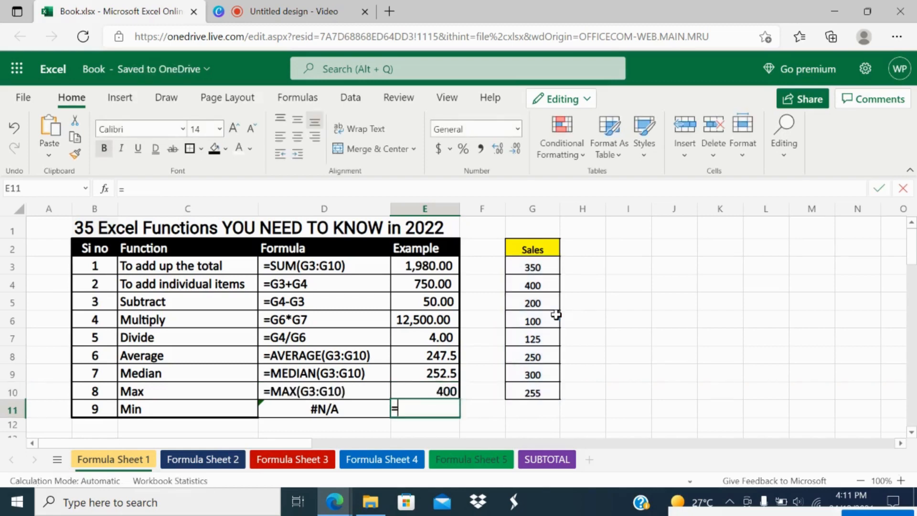
pyautogui.write('mi')
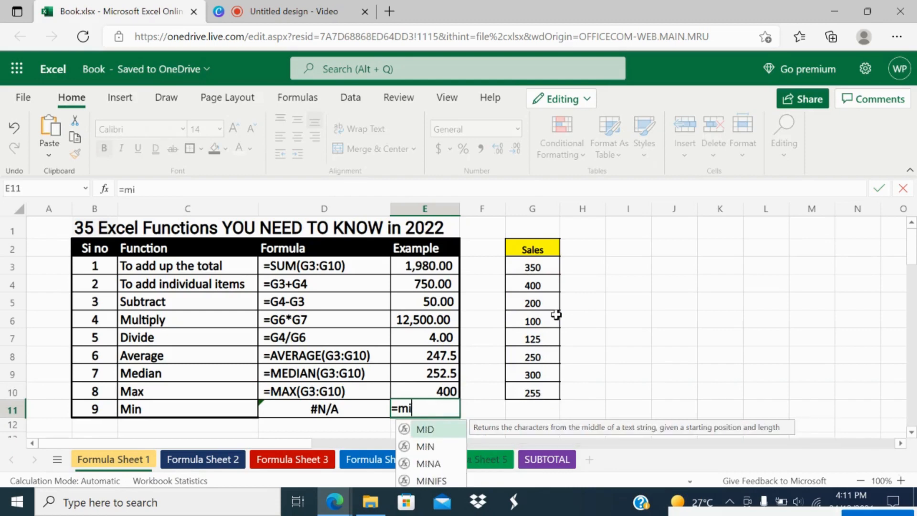
pyautogui.write('n(')
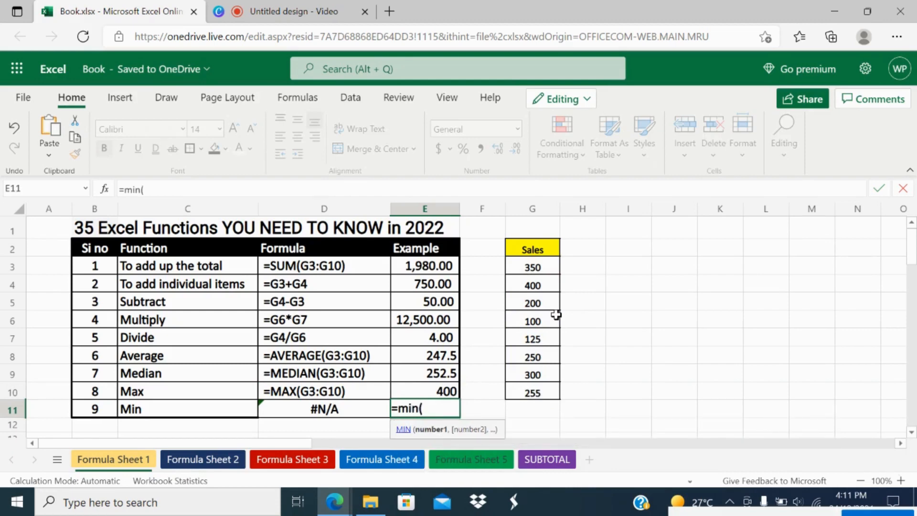
pyautogui.moveTo(534, 268); pyautogui.dragTo(535, 390)
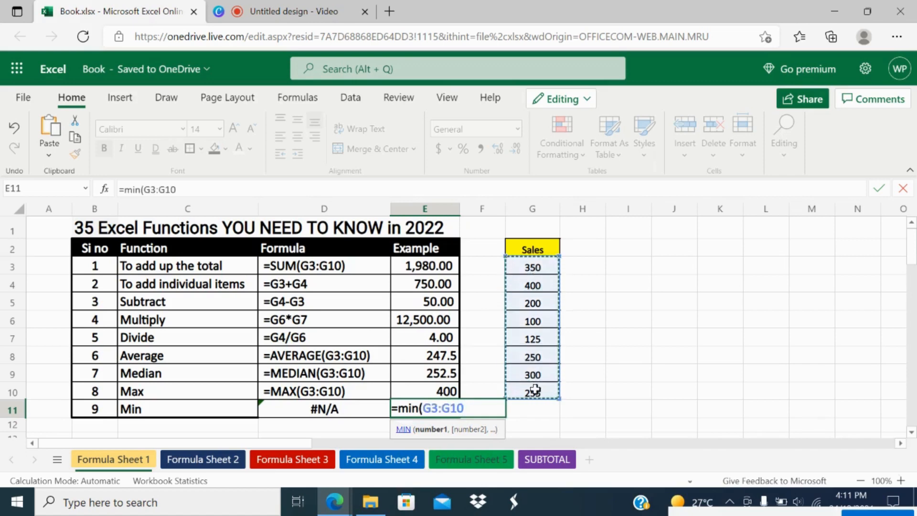
pyautogui.write(')')
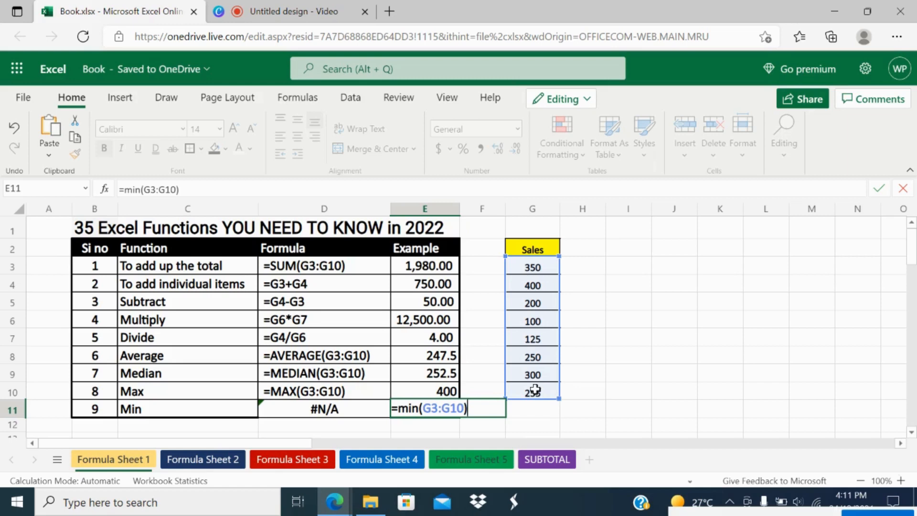
pyautogui.press('Return')
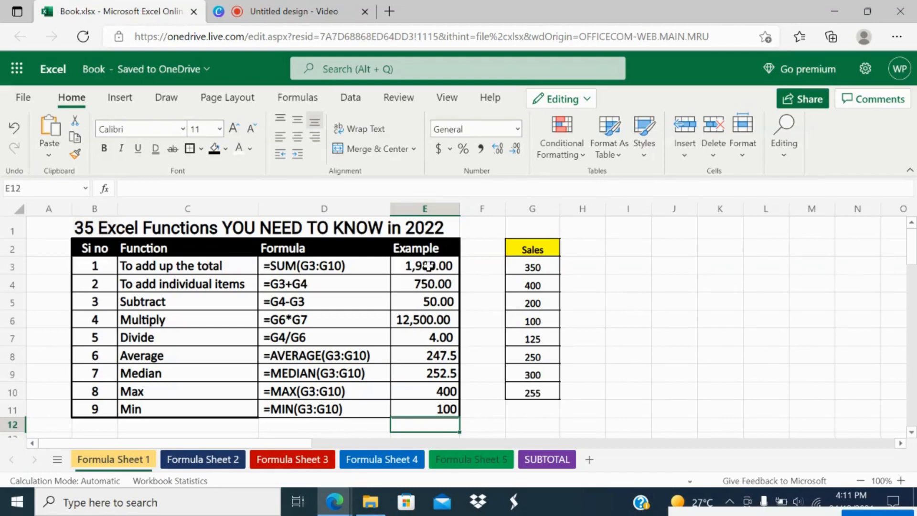
# Apply the comma number style to the example results in E3:E11.
pyautogui.moveTo(429, 267); pyautogui.dragTo(427, 406)
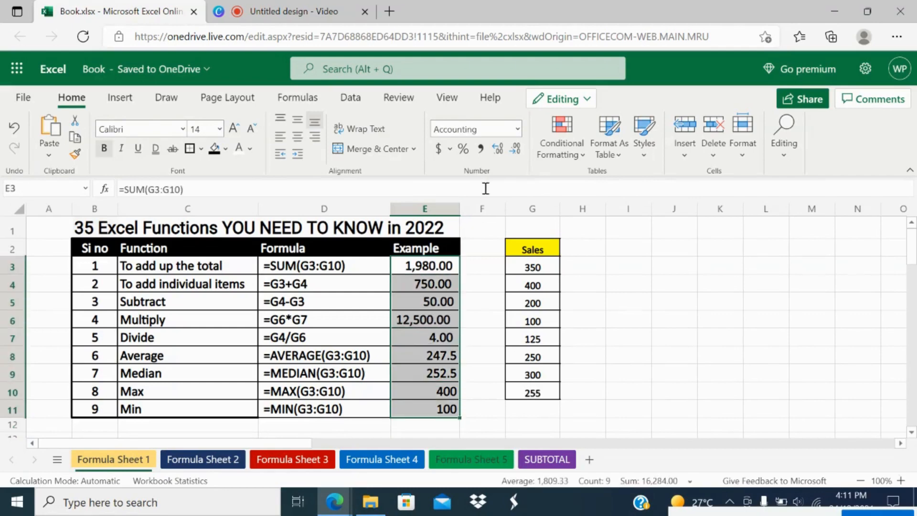
pyautogui.click(486, 151)
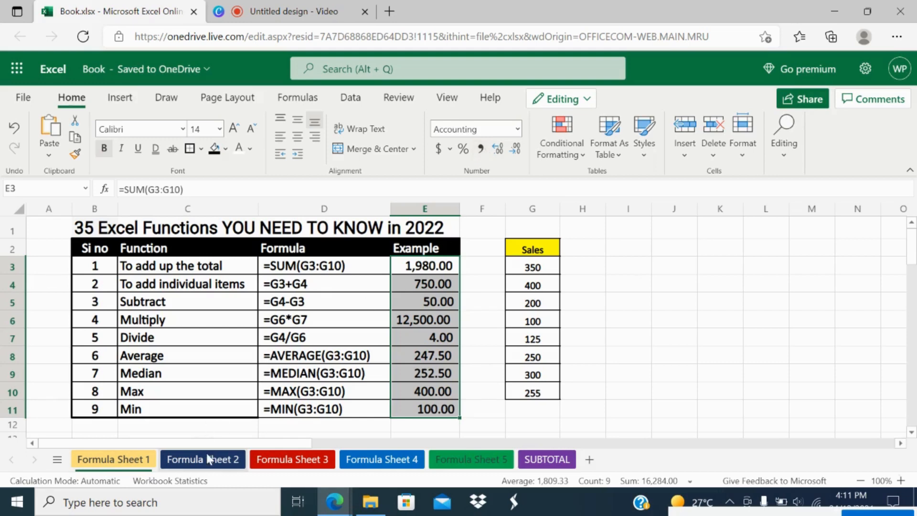
# On Formula Sheet 2, enter =TODAY() in cell E3 as the TODAY example.
pyautogui.click(206, 468)
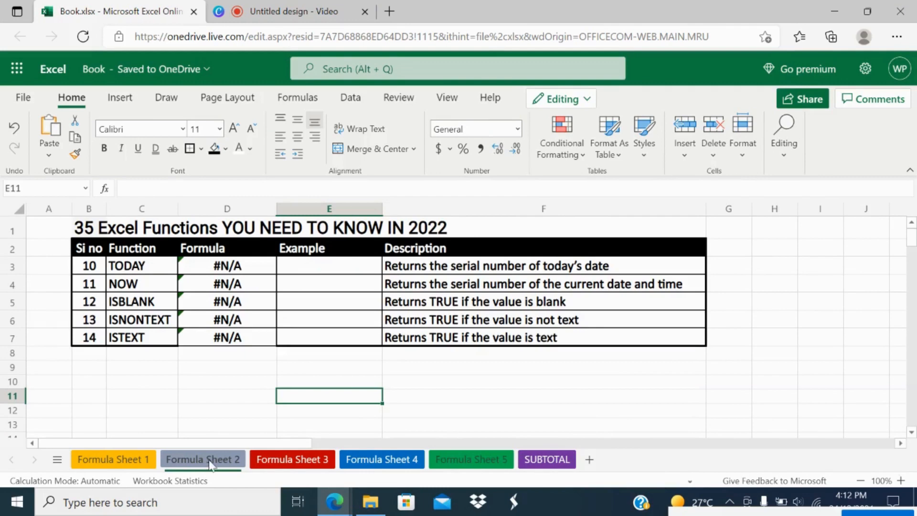
pyautogui.click(306, 266)
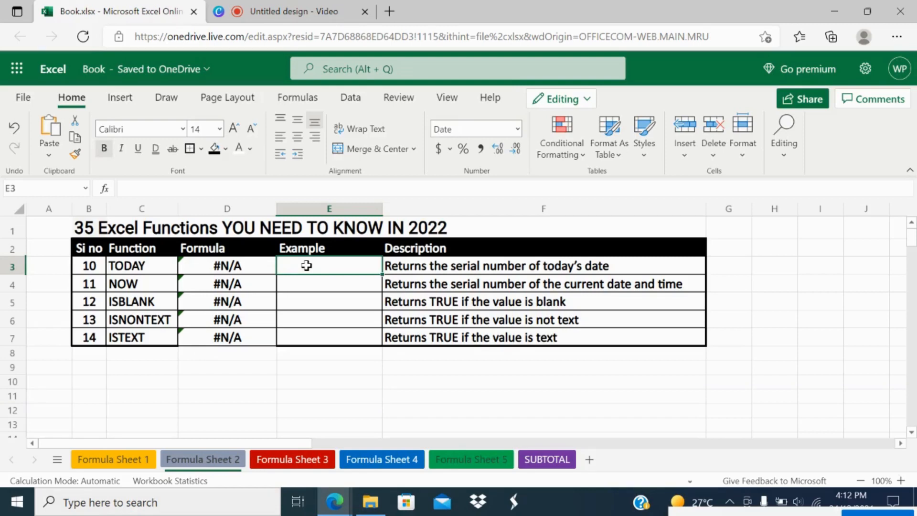
pyautogui.write('=')
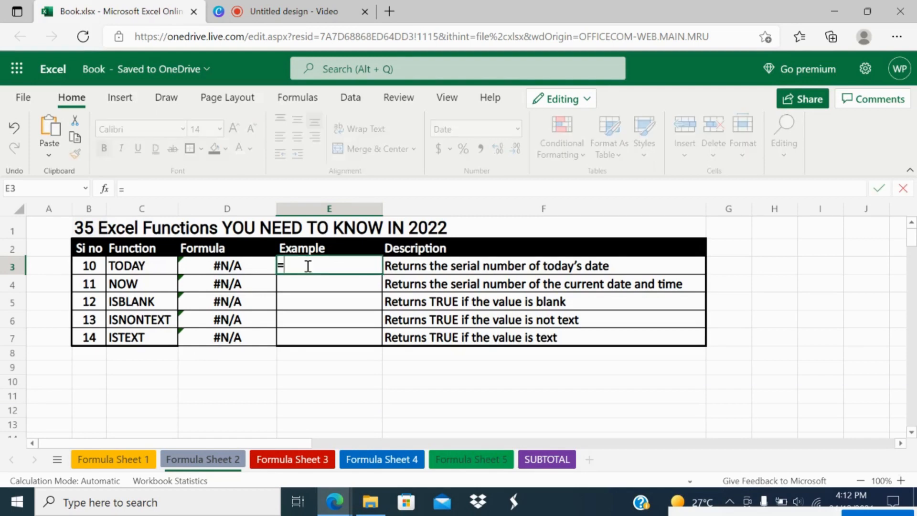
pyautogui.write('tod')
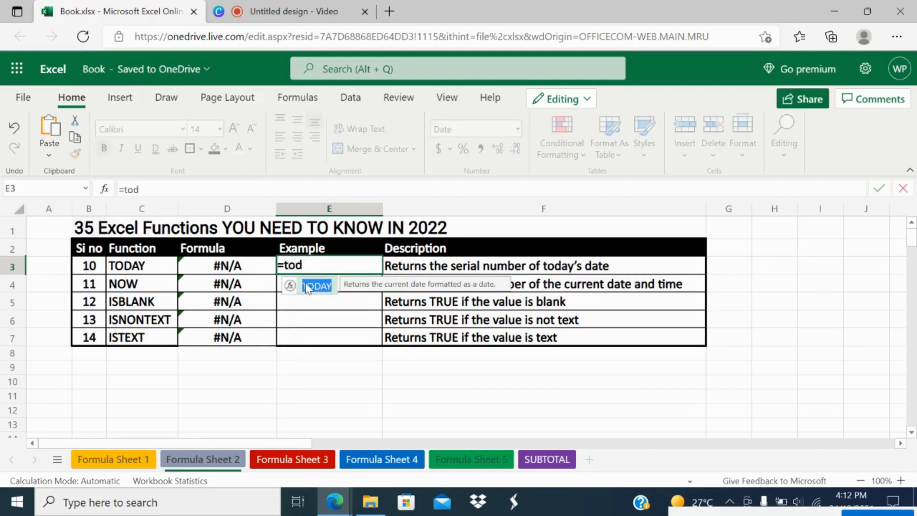
pyautogui.click(308, 285)
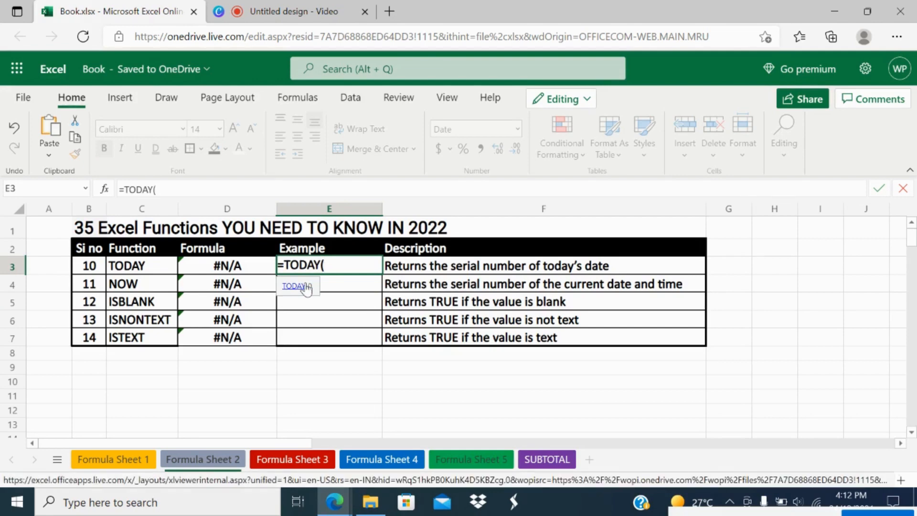
pyautogui.write(')')
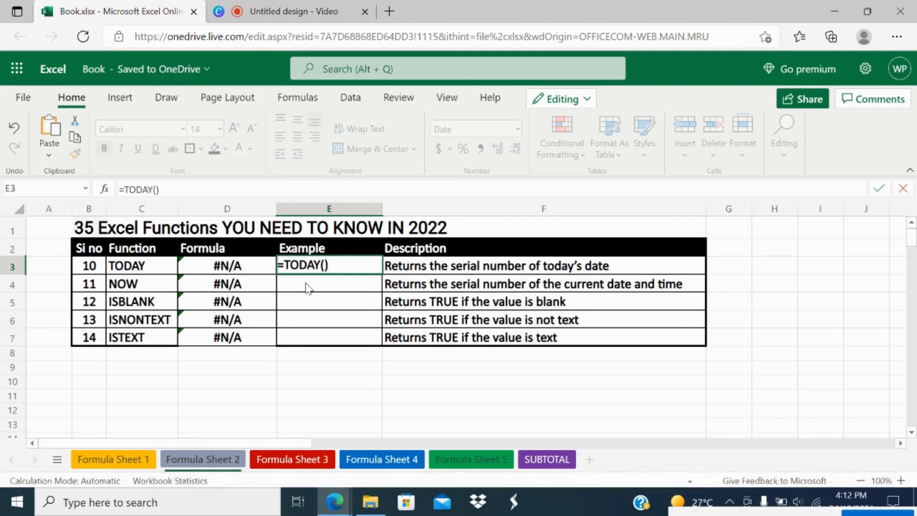
pyautogui.press('Return')
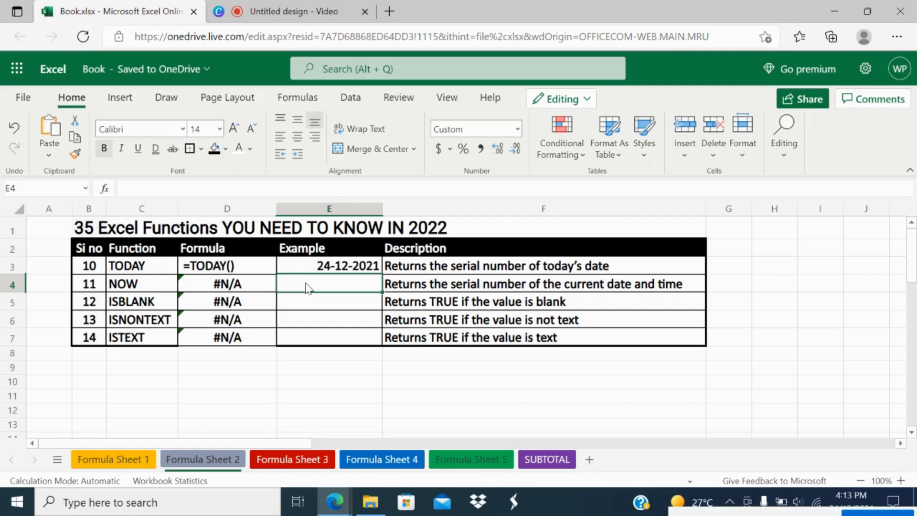
# Enter =NOW() in cell E4 as the NOW example and autofit the width of column E.
pyautogui.write('=now')
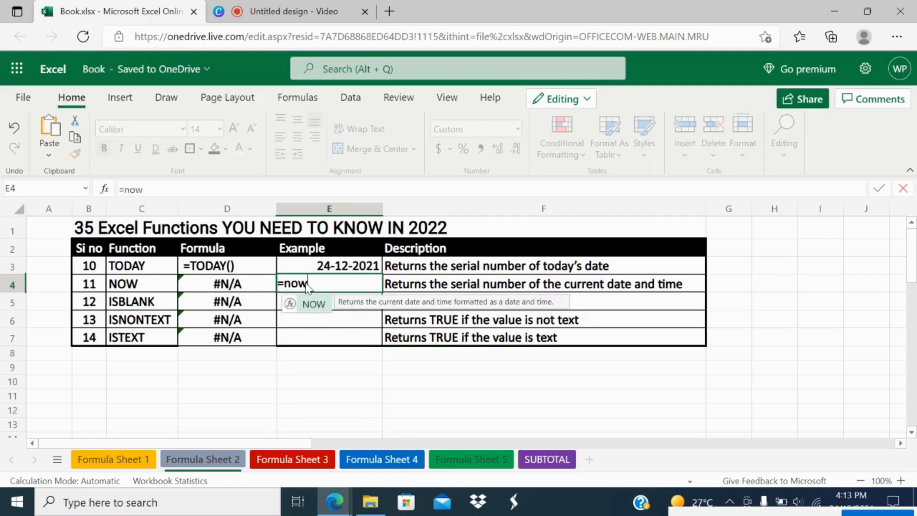
pyautogui.write('(')
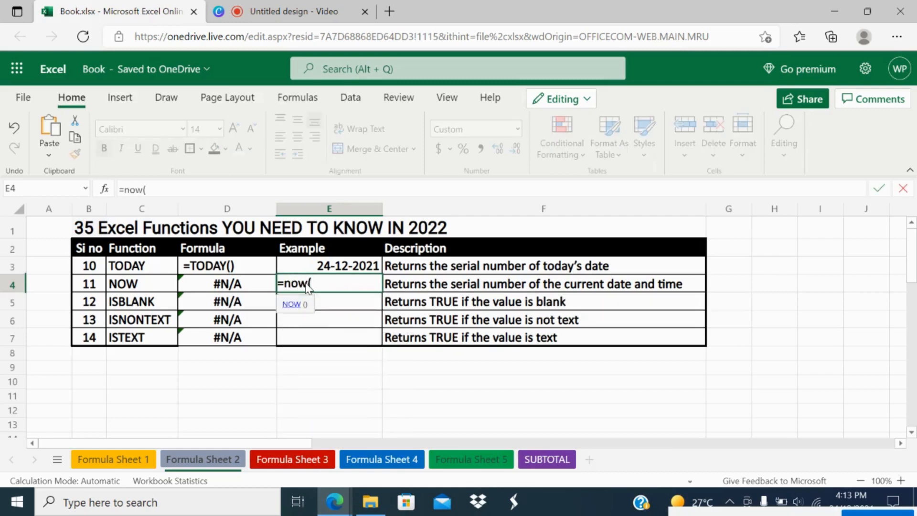
pyautogui.write(')')
pyautogui.press('Return')
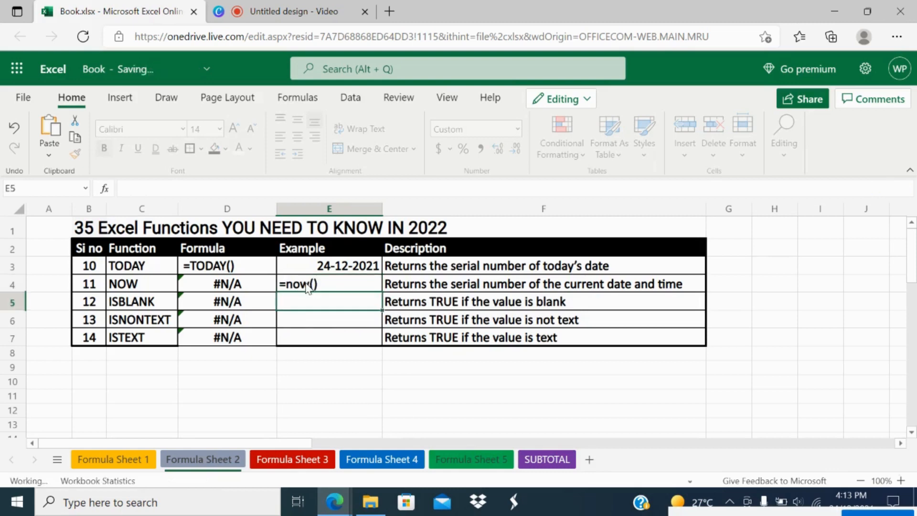
pyautogui.doubleClick(381, 208)
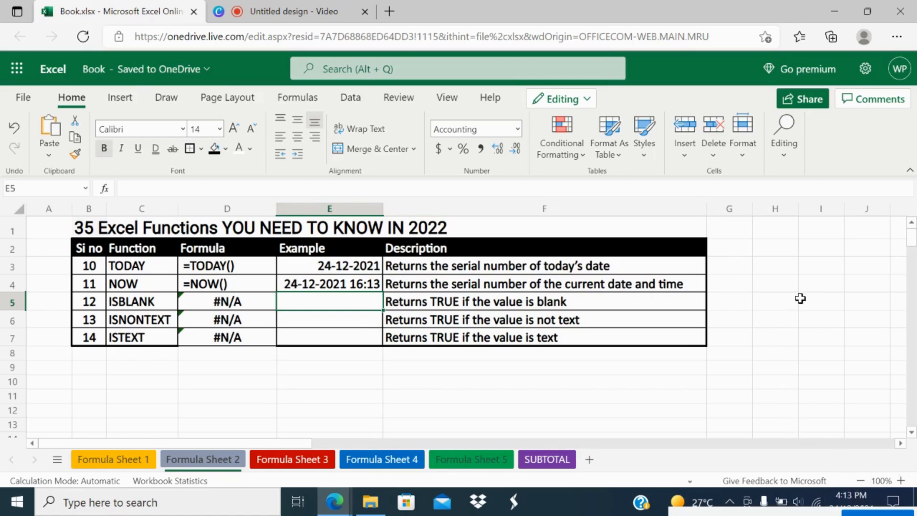
# Enter =ISBLANK(A5) in cell E5 as the ISBLANK example, testing the empty cell beside the table.
pyautogui.press('Down')
pyautogui.press('Up')
pyautogui.write('=isb')
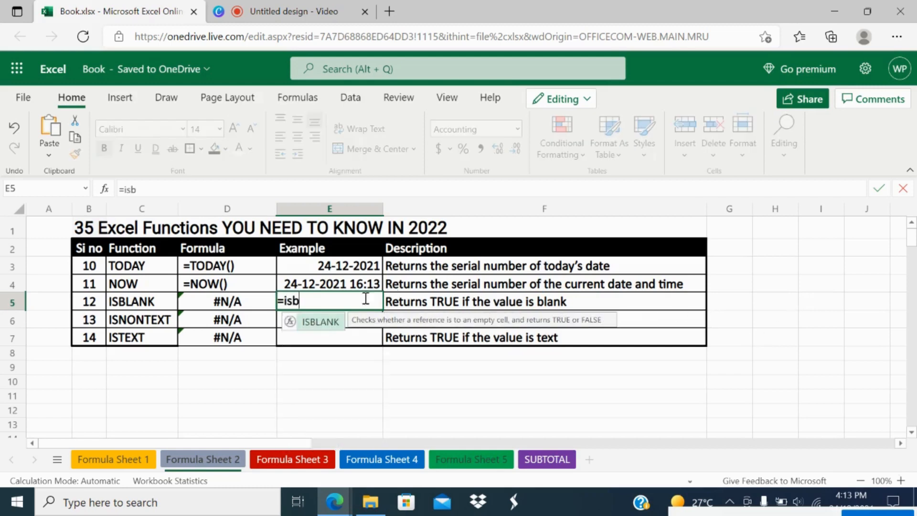
pyautogui.click(319, 320)
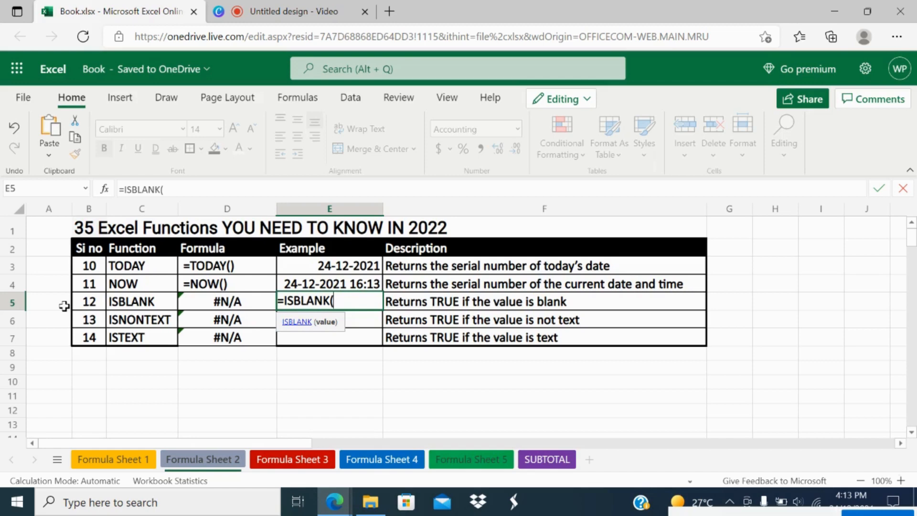
pyautogui.click(64, 306)
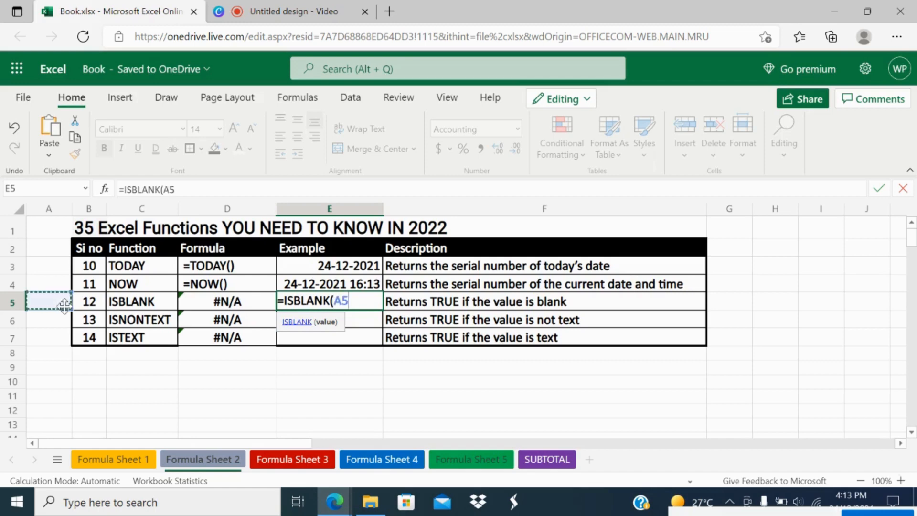
pyautogui.write(')')
pyautogui.press('Return')
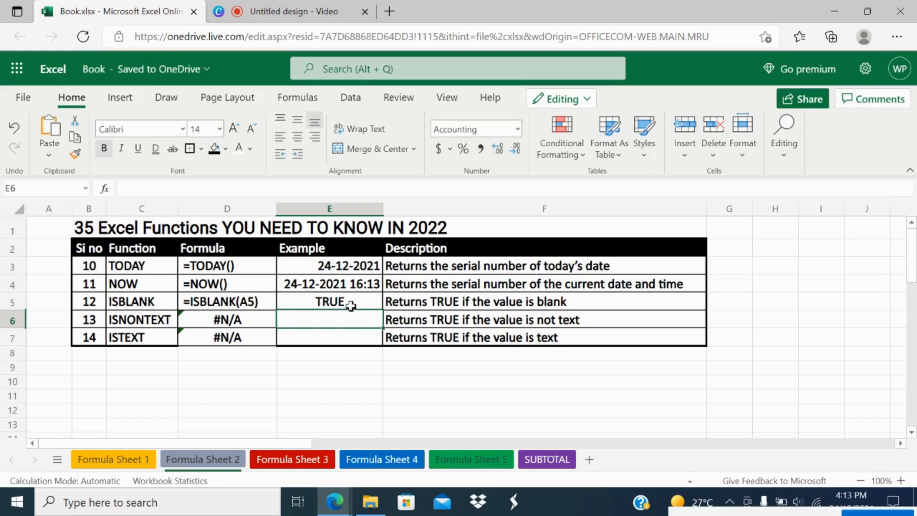
# Change the ISBLANK example in cell E5 to test B5, and check the referenced cell.
pyautogui.click(301, 292)
pyautogui.click(29, 303)
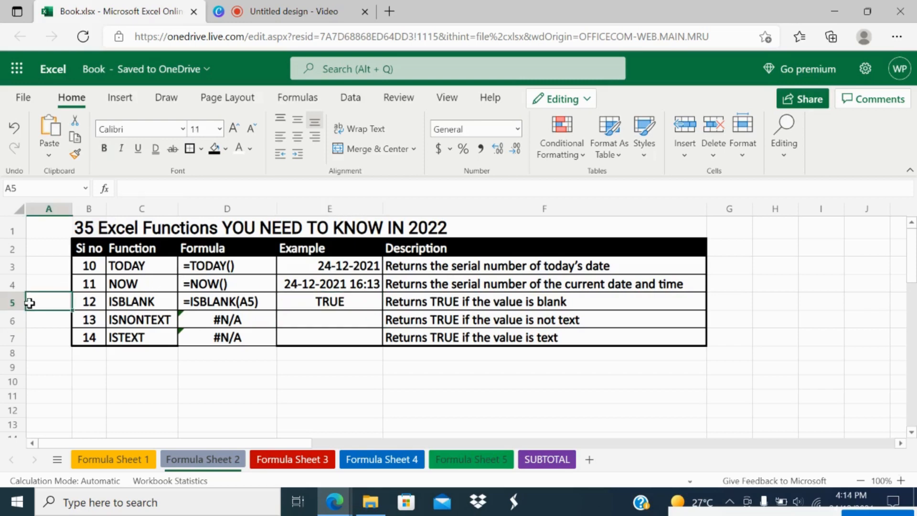
pyautogui.click(315, 301)
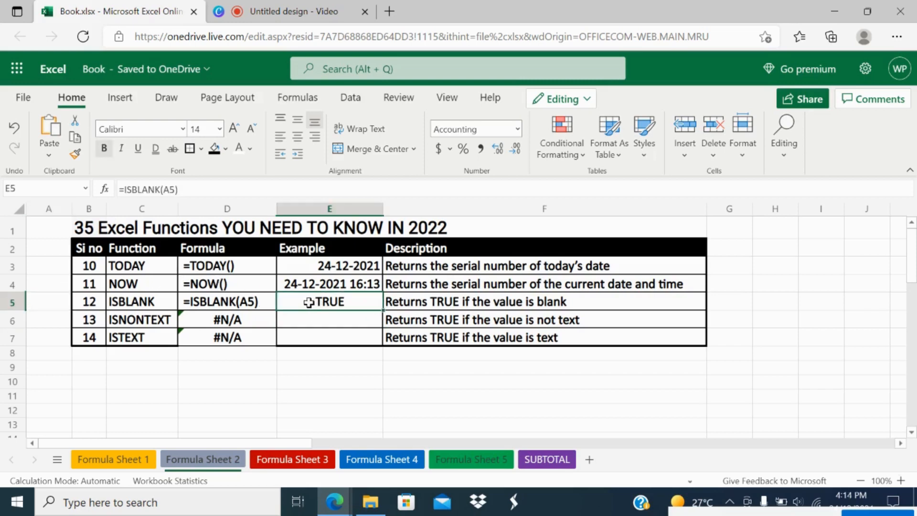
pyautogui.click(169, 189)
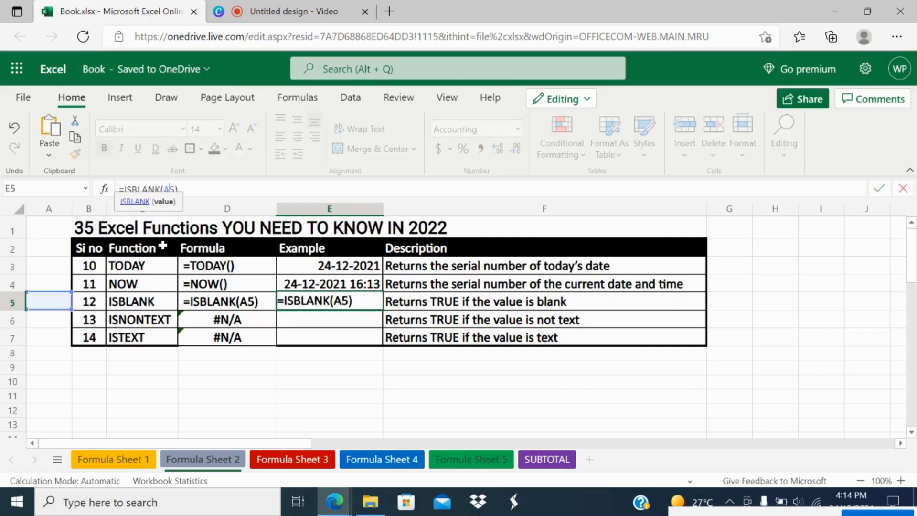
pyautogui.press('BackSpace')
pyautogui.write('b')
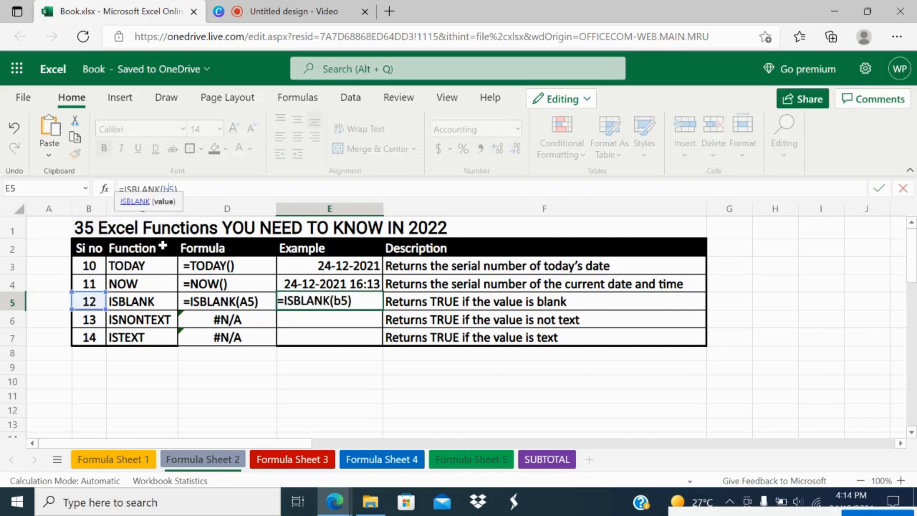
pyautogui.press('Return')
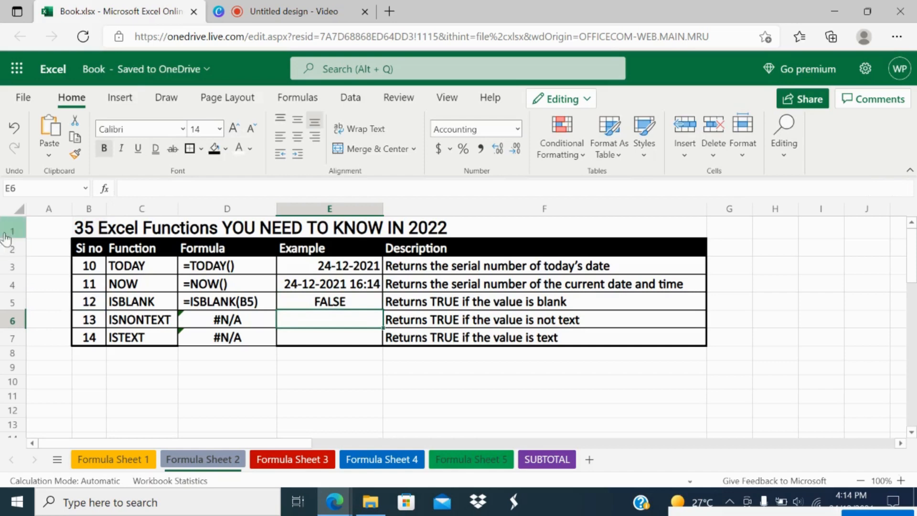
pyautogui.click(86, 303)
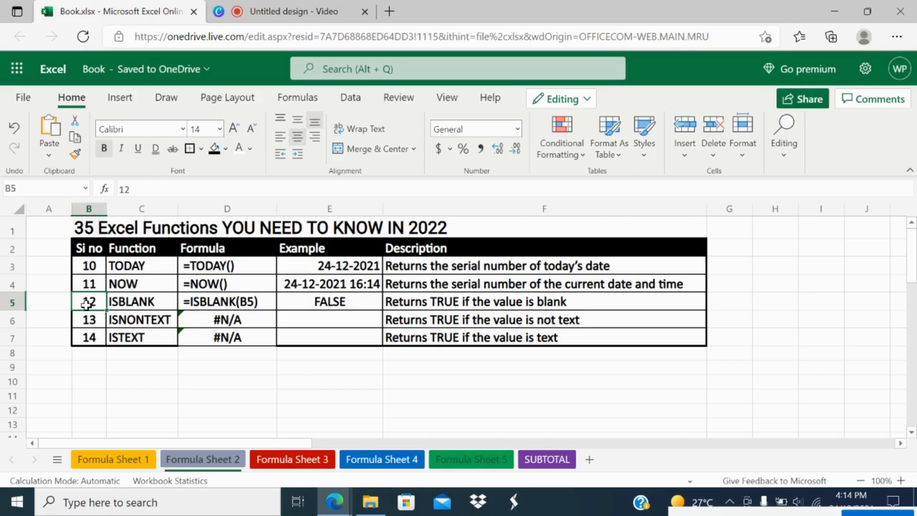
# Enter =ISNONTEXT(B6) in cell E6 as the ISNONTEXT example.
pyautogui.click(347, 316)
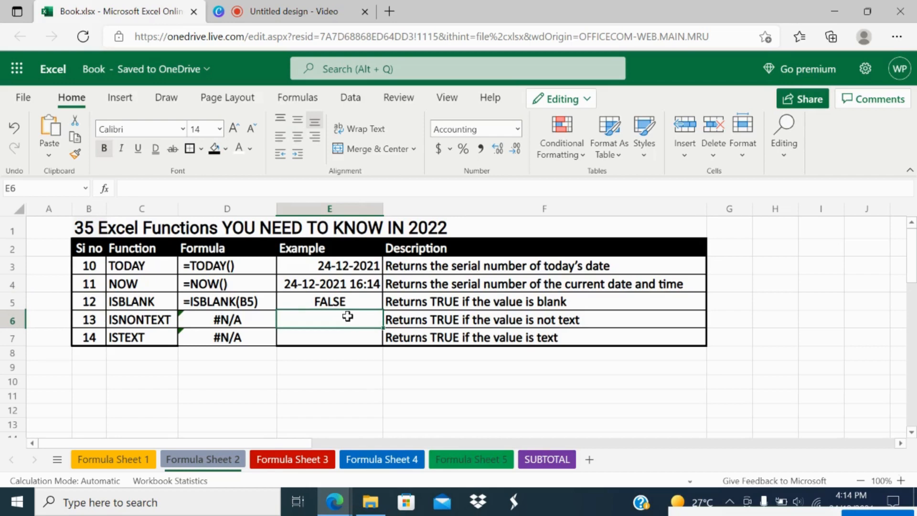
pyautogui.write('=')
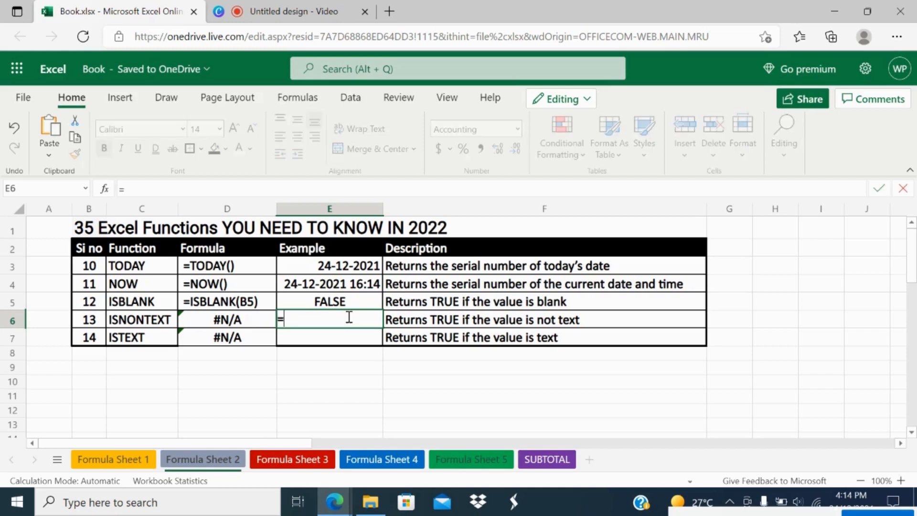
pyautogui.write('isno')
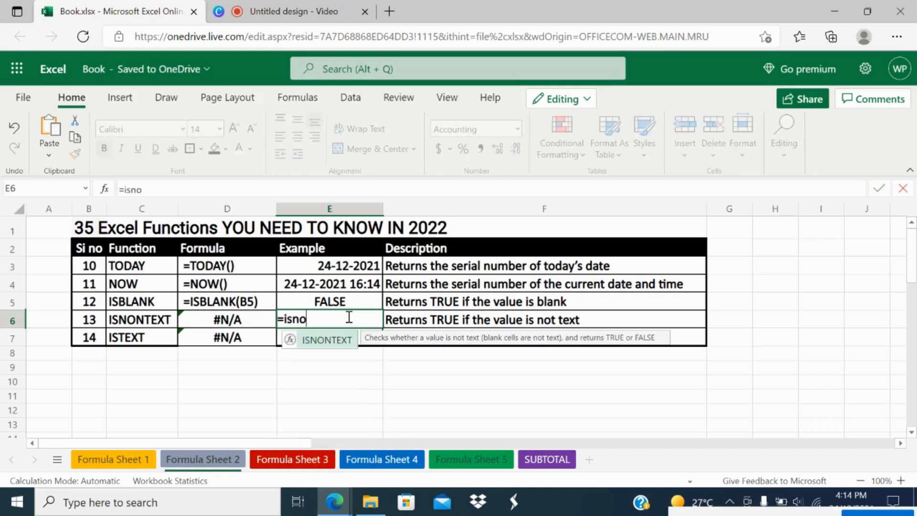
pyautogui.doubleClick(334, 340)
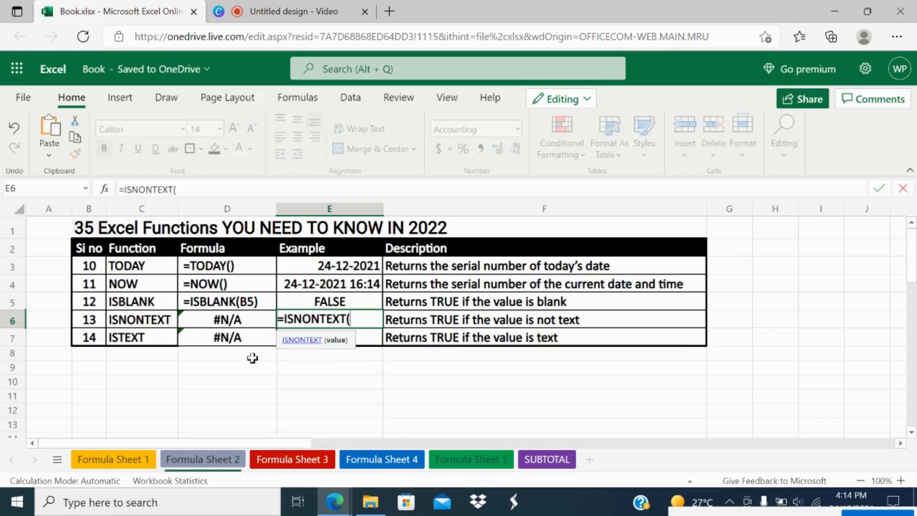
pyautogui.click(99, 316)
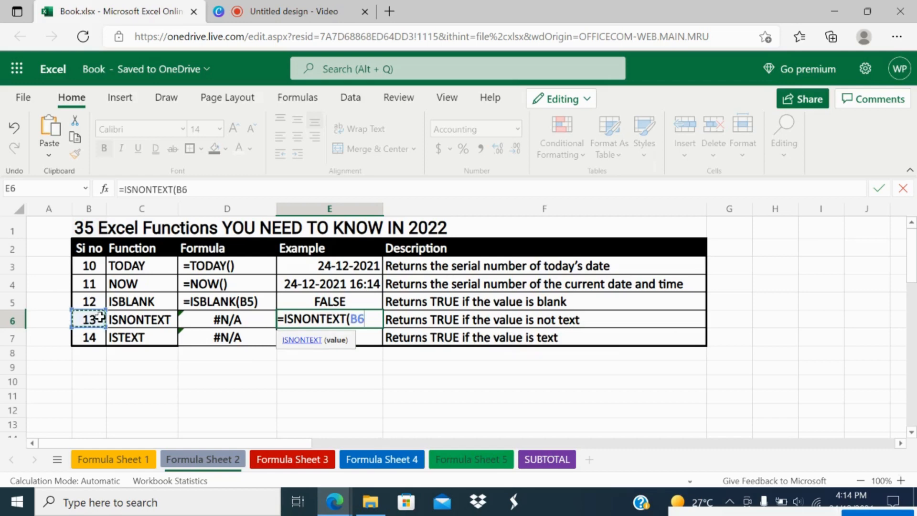
pyautogui.write(')')
pyautogui.press('Return')
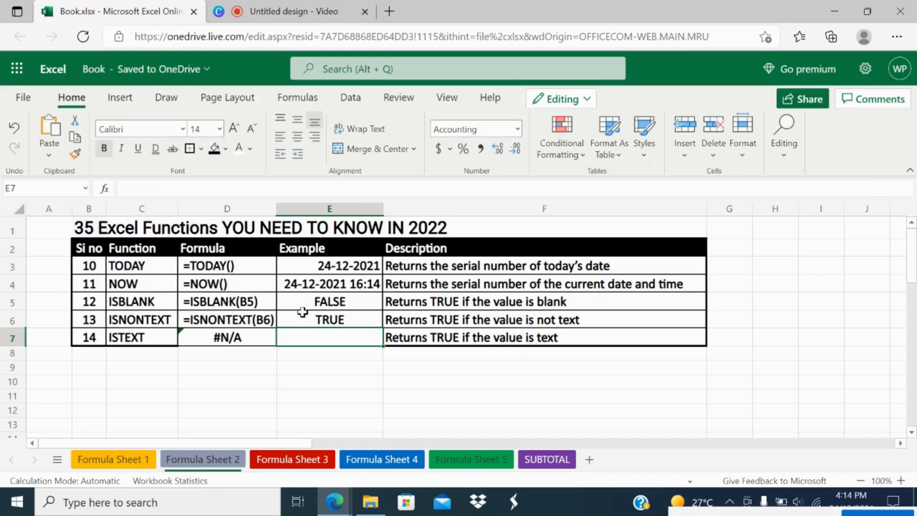
# Check the ISNONTEXT example formula in cell E6 and the cell B6 that it references.
pyautogui.click(321, 316)
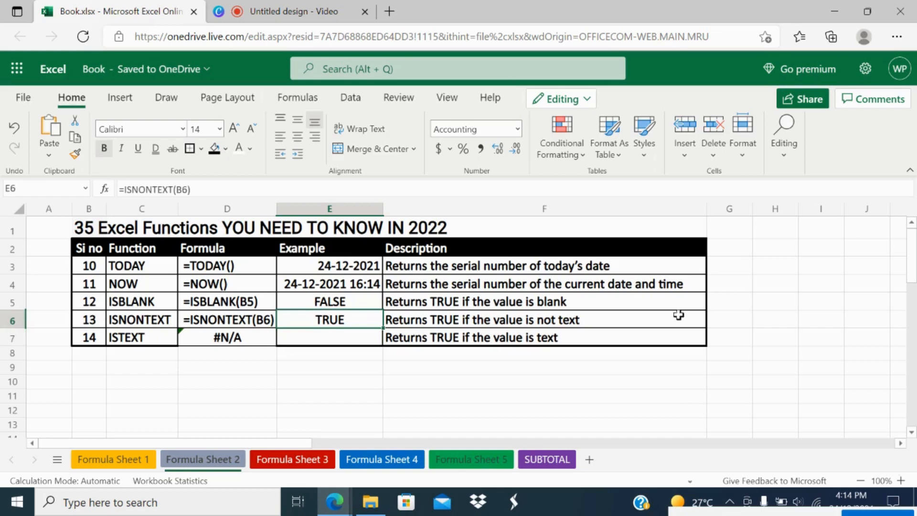
pyautogui.click(86, 321)
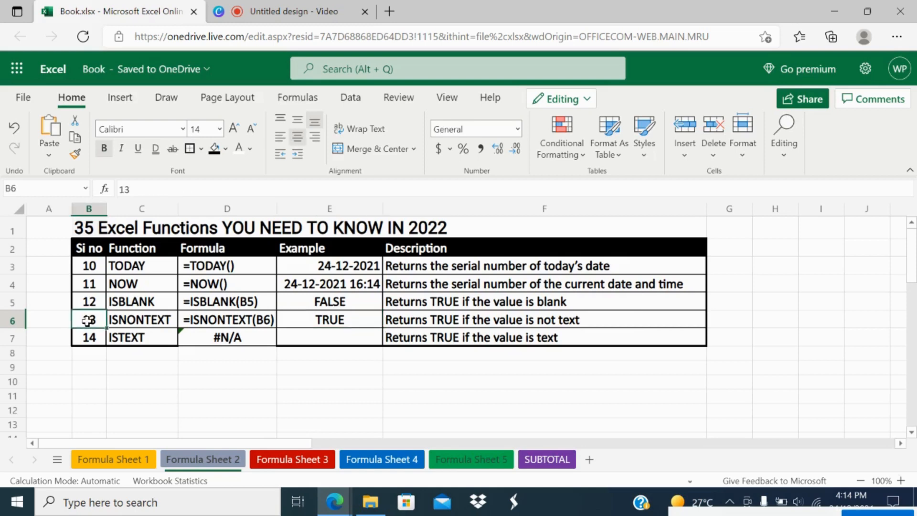
# Enter =ISTEXT(B7) in cell E7 as the ISTEXT example, and check the formula and its referenced cell.
pyautogui.click(370, 341)
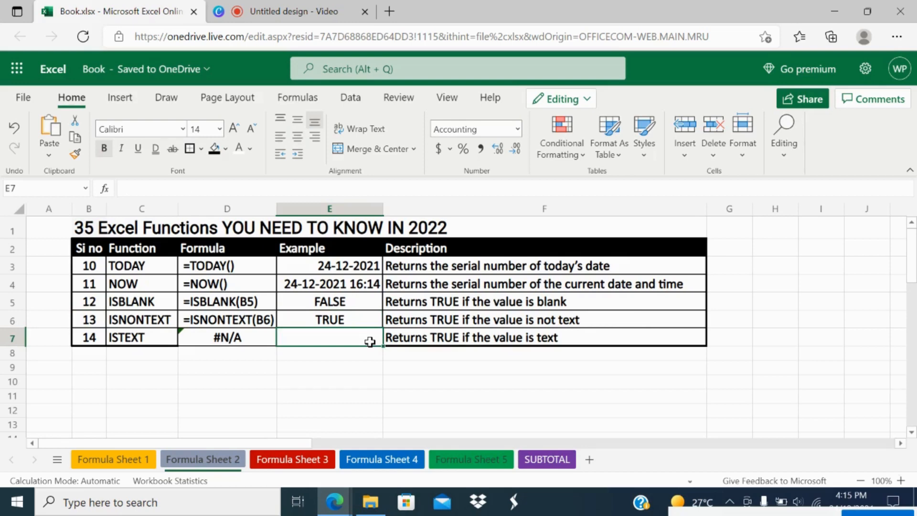
pyautogui.write('=')
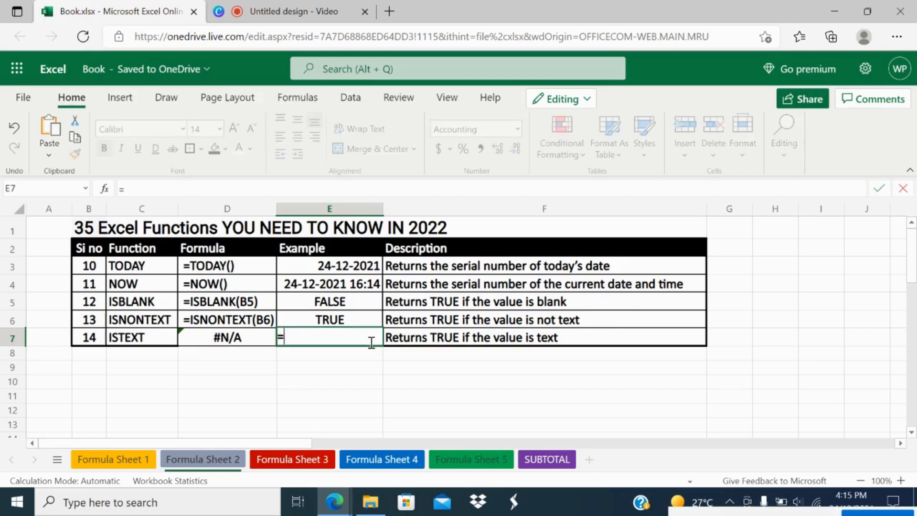
pyautogui.write('i')
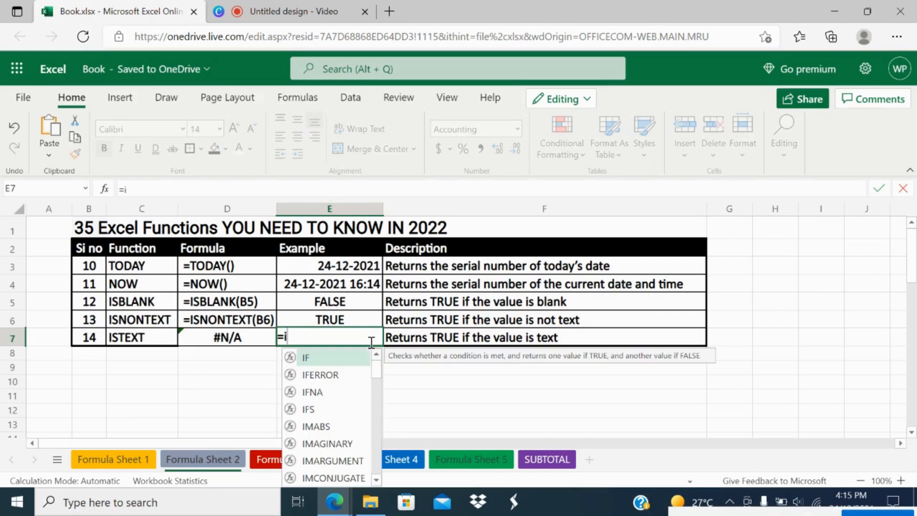
pyautogui.write('stext')
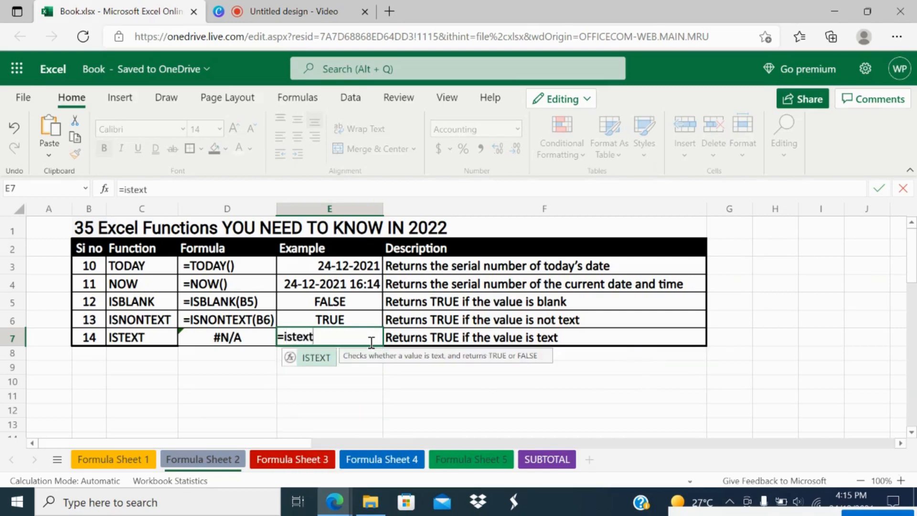
pyautogui.write('(')
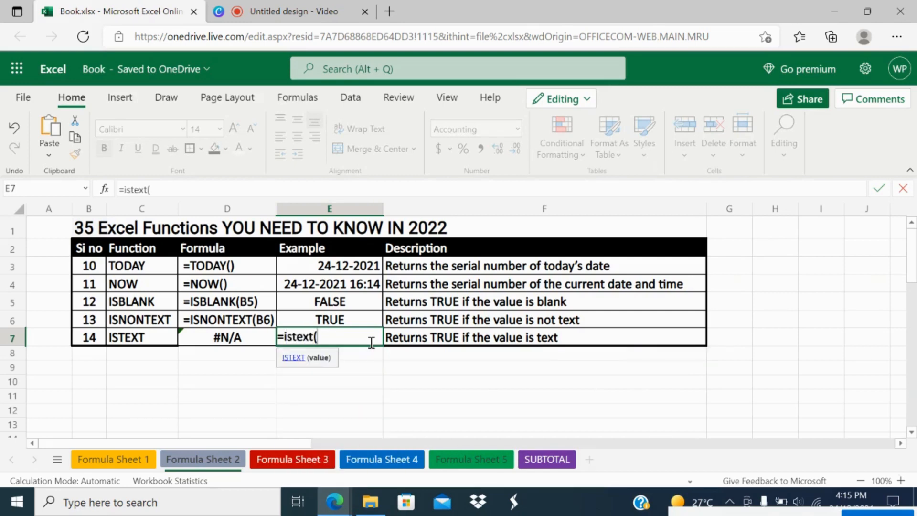
pyautogui.click(97, 338)
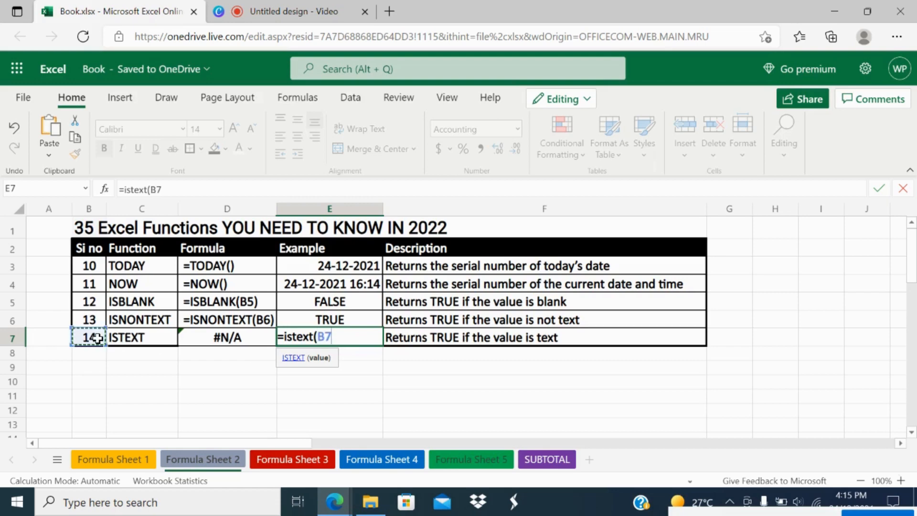
pyautogui.write(')')
pyautogui.press('Return')
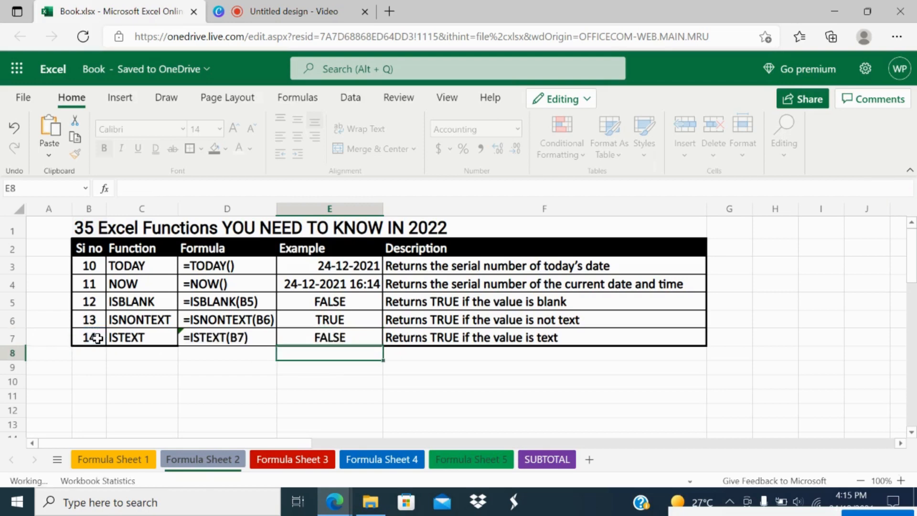
pyautogui.click(342, 333)
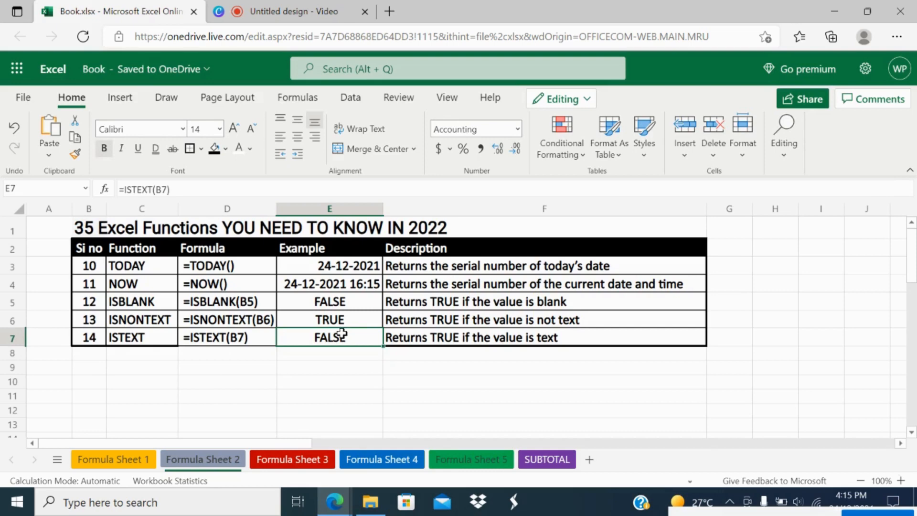
pyautogui.click(99, 336)
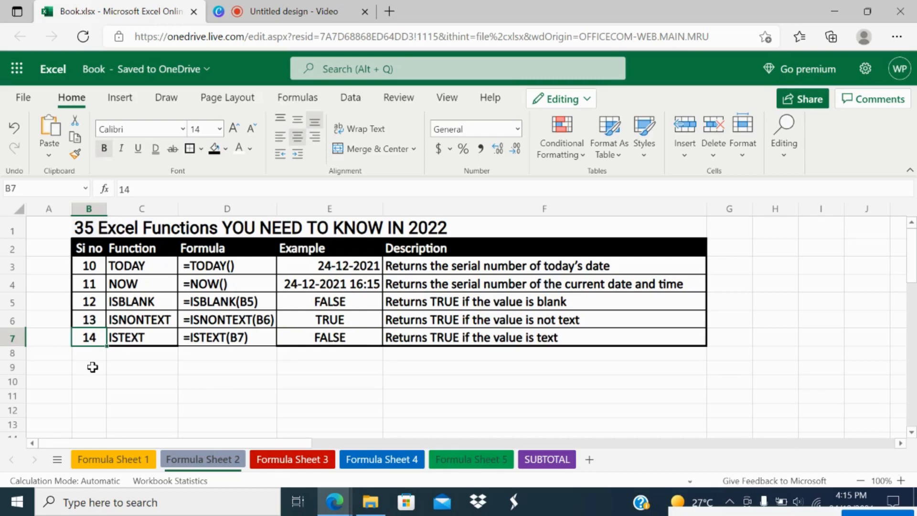
# Change the ISTEXT example in cell E7 to test C7, and check the edited formula.
pyautogui.click(331, 336)
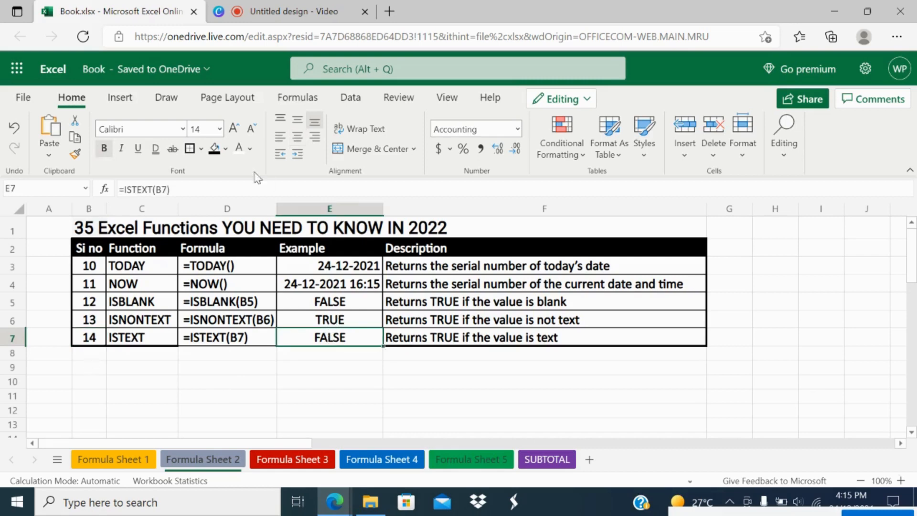
pyautogui.click(162, 190)
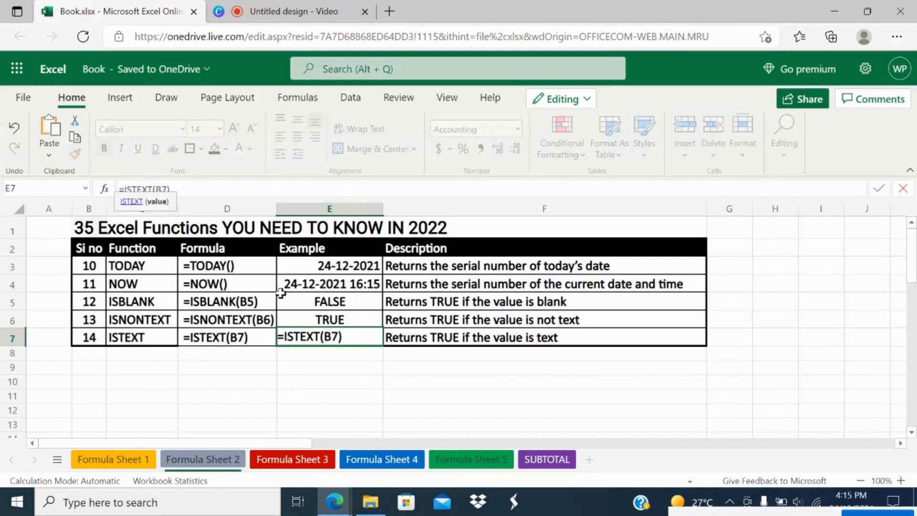
pyautogui.press('BackSpace')
pyautogui.write('c')
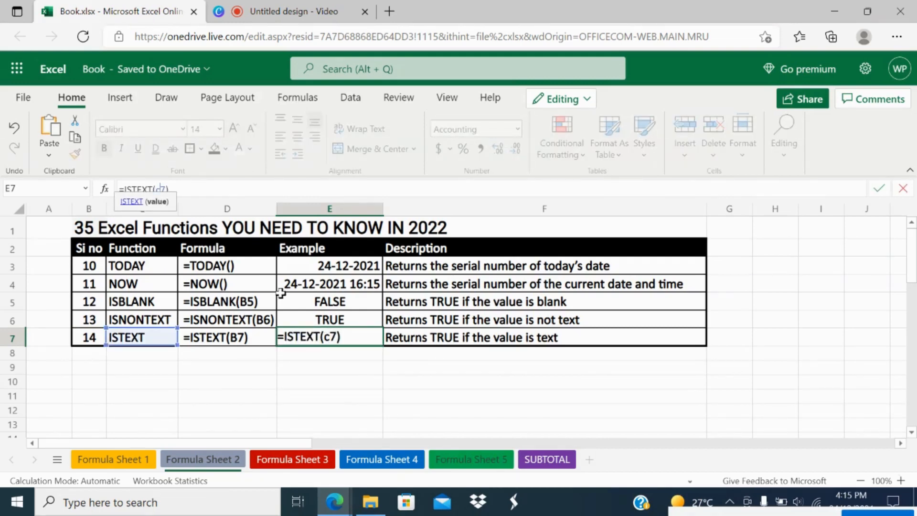
pyautogui.press('Return')
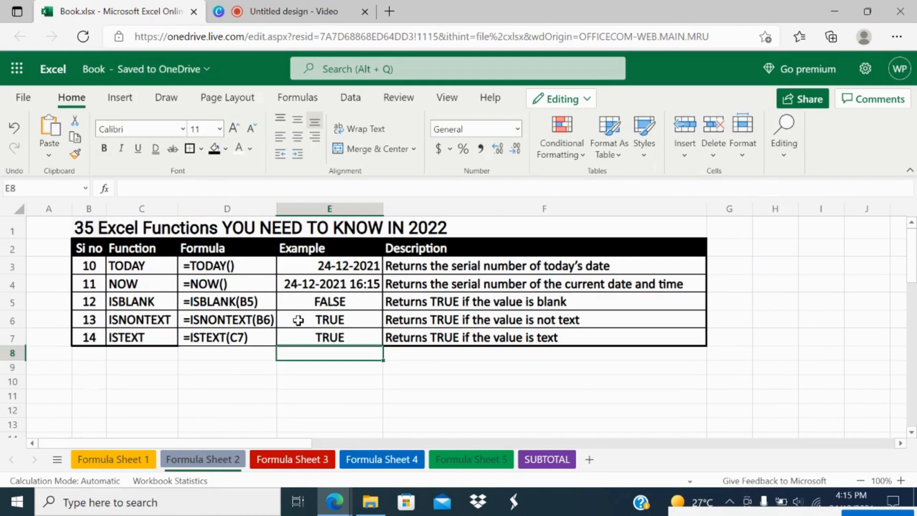
pyautogui.click(314, 334)
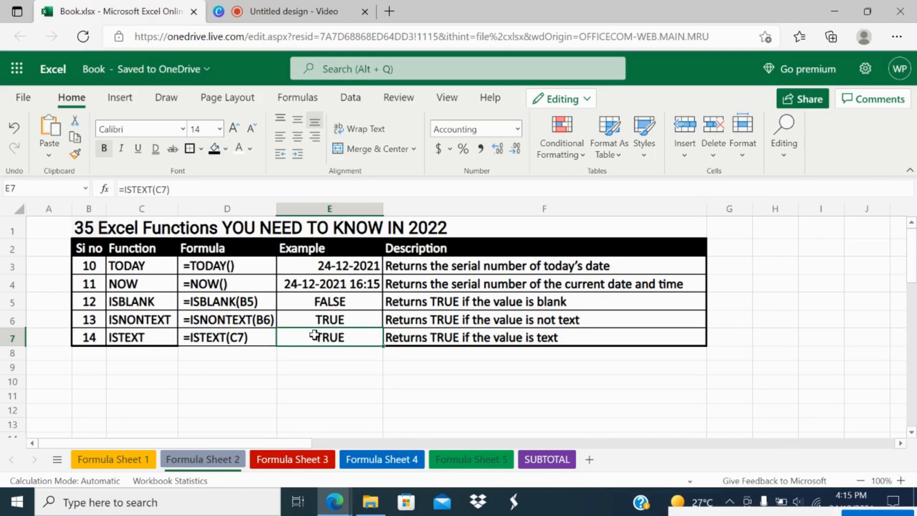
# Switch to Formula Sheet 3 and enter =RANDBETWEEN(B3,B8) in cell E3 as the RANDBETWEEN example.
pyautogui.click(273, 459)
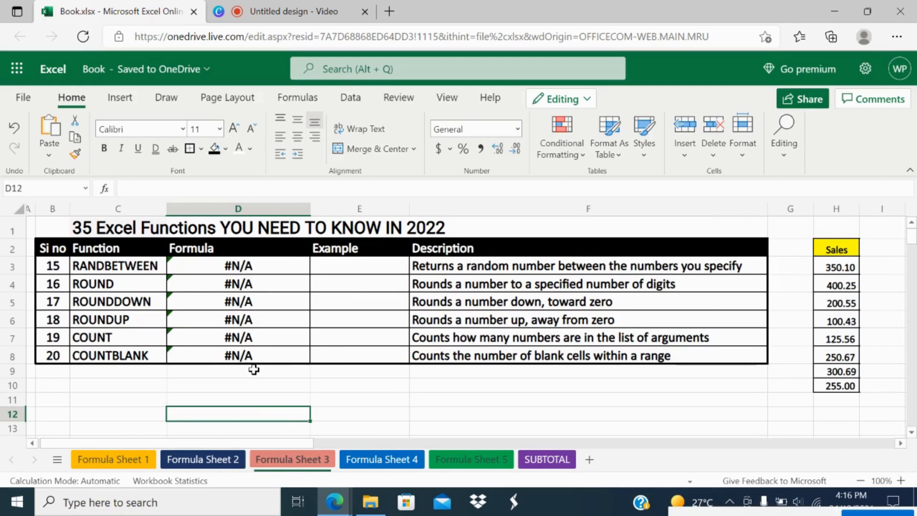
pyautogui.click(360, 272)
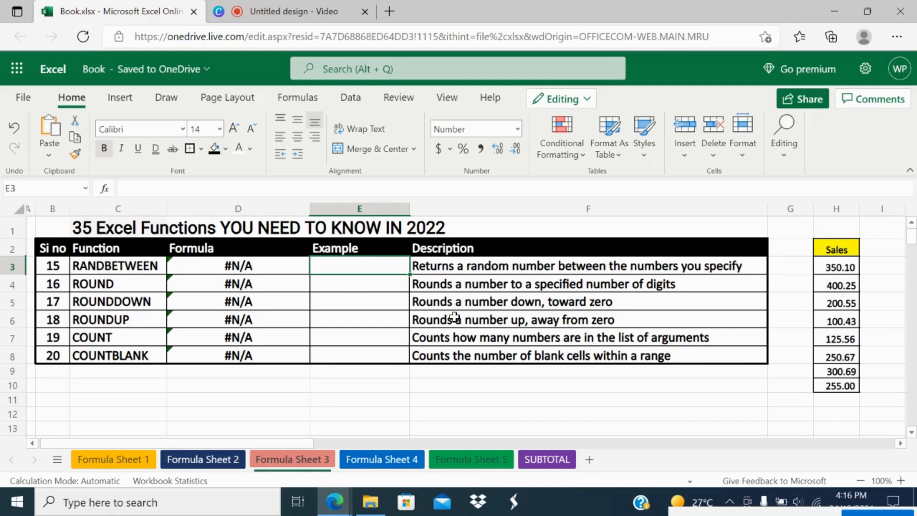
pyautogui.write('=')
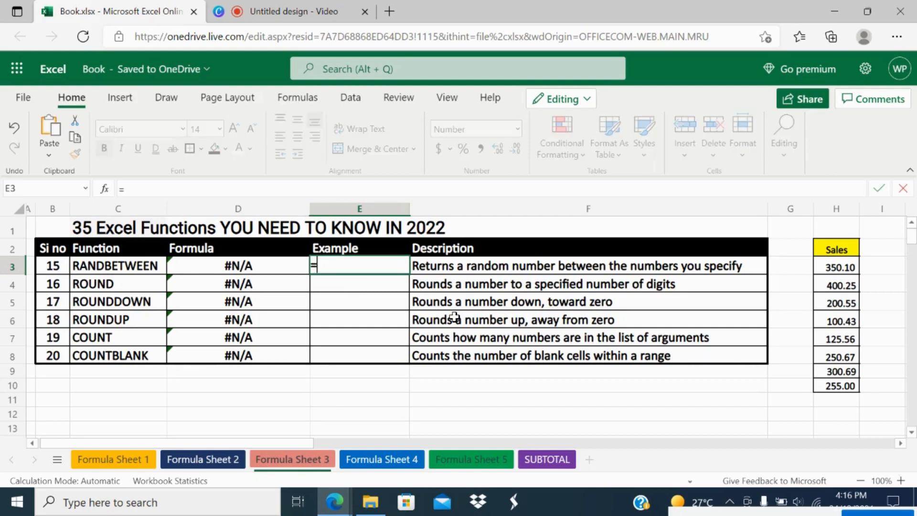
pyautogui.write('ran')
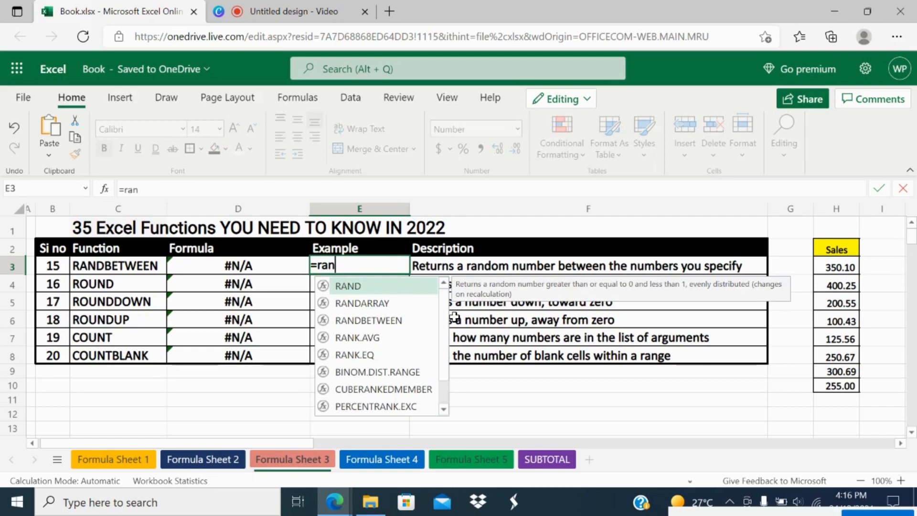
pyautogui.doubleClick(403, 321)
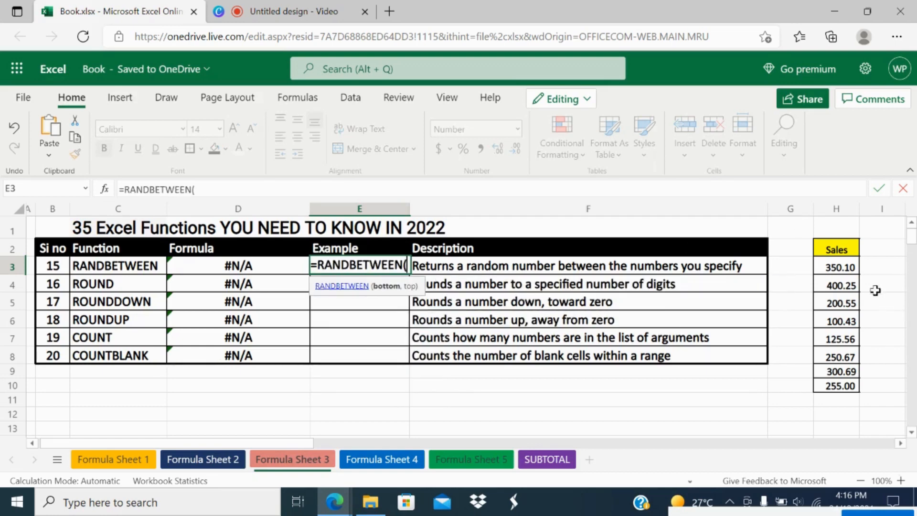
pyautogui.click(51, 265)
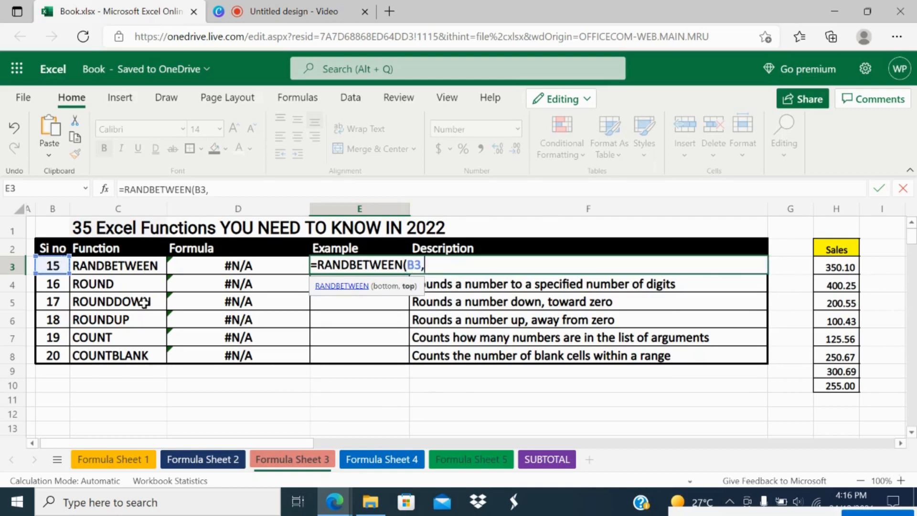
pyautogui.write(',')
pyautogui.click(63, 356)
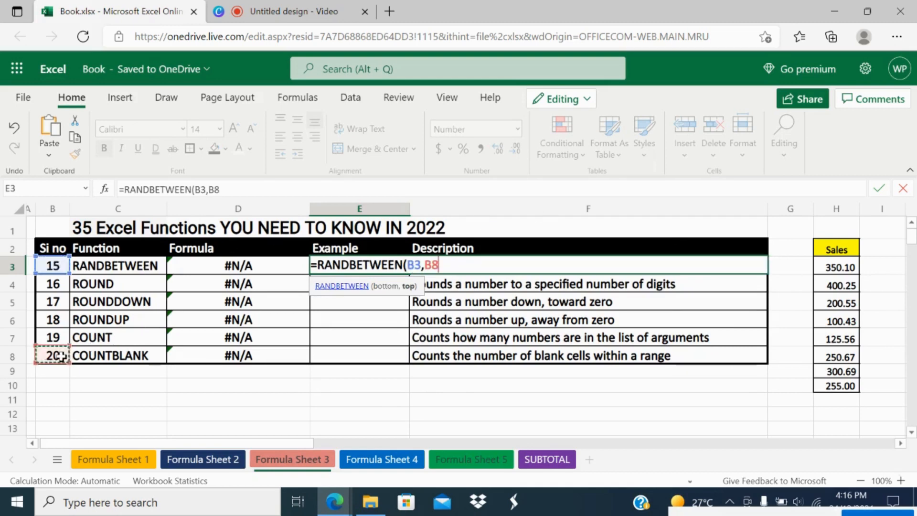
pyautogui.write(')')
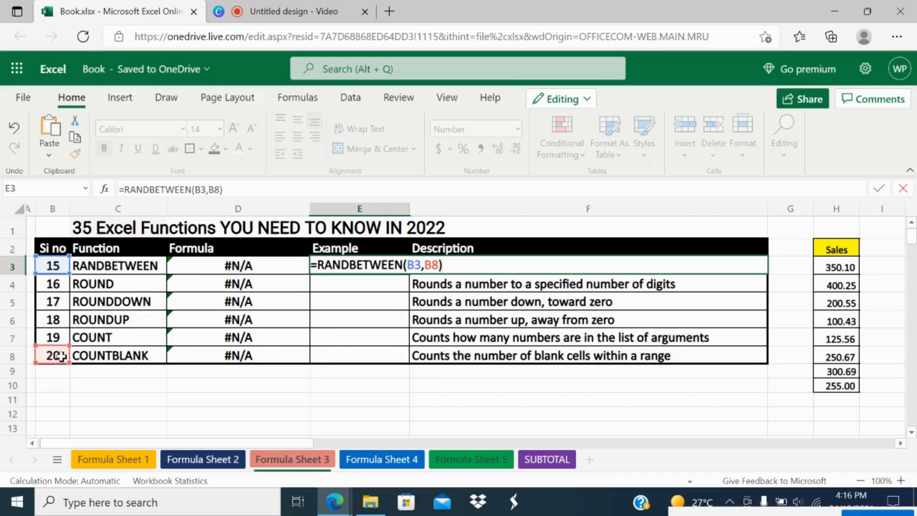
pyautogui.press('Return')
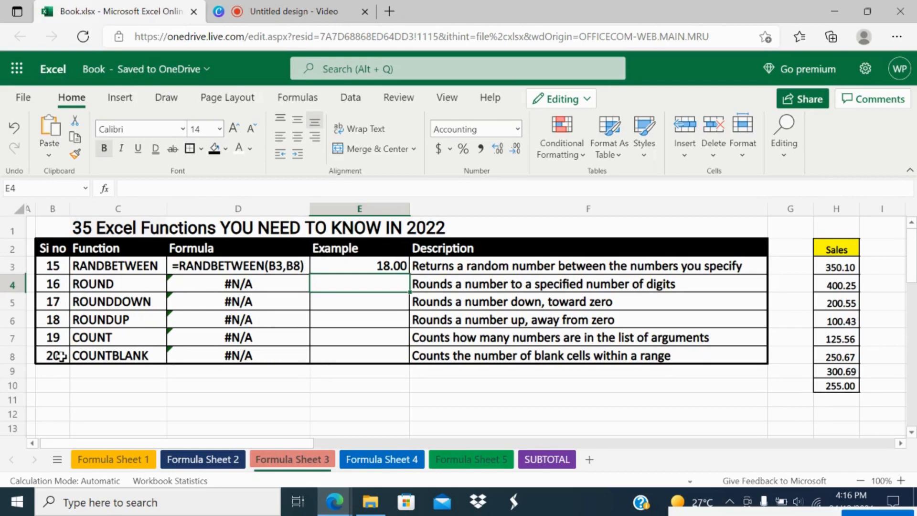
# Enter =ROUND(H4,2) in cell E4 as the ROUND example, and check the source value in the Sales column.
pyautogui.write('=ro')
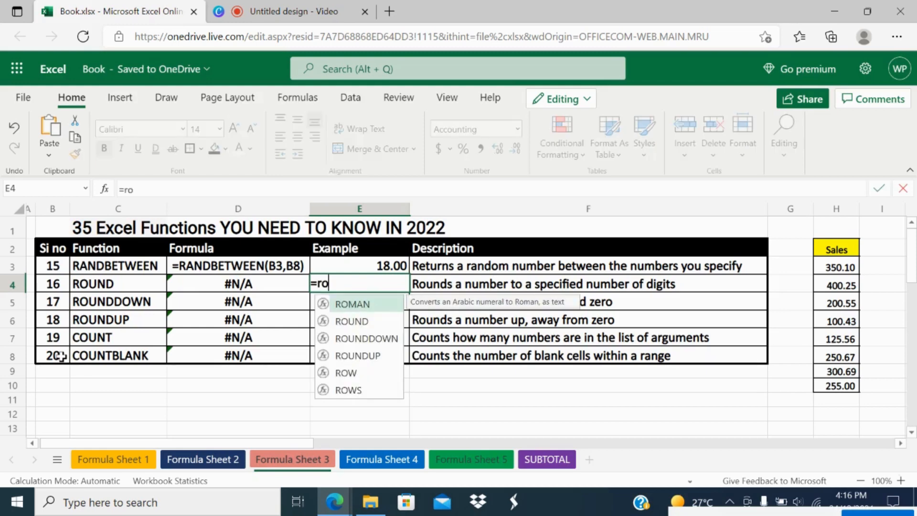
pyautogui.write('und(')
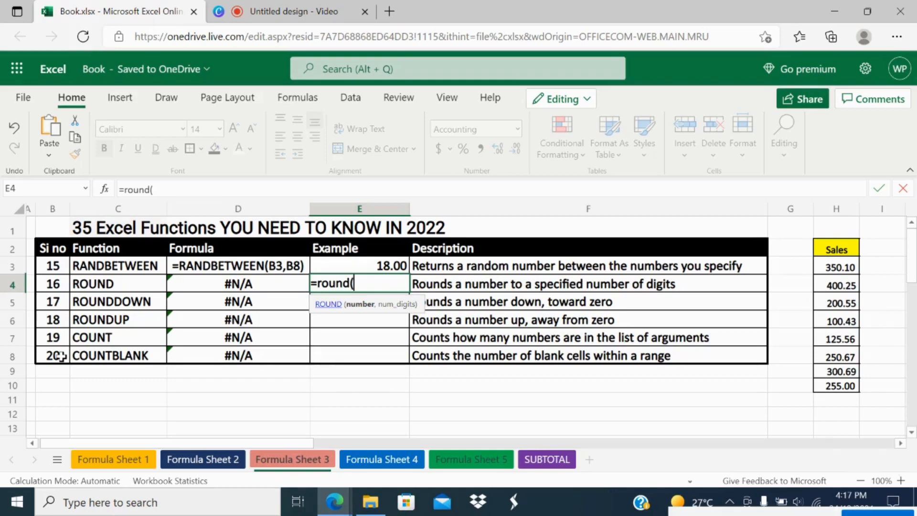
pyautogui.click(847, 285)
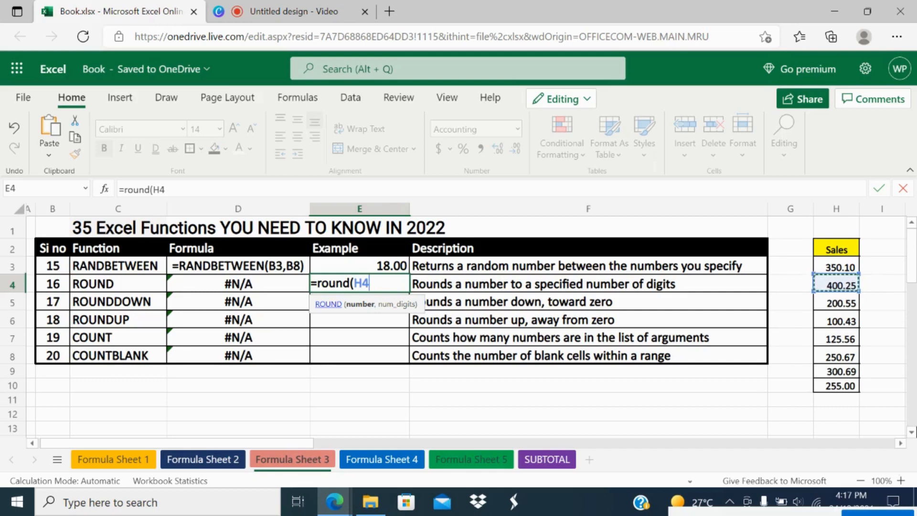
pyautogui.write(',')
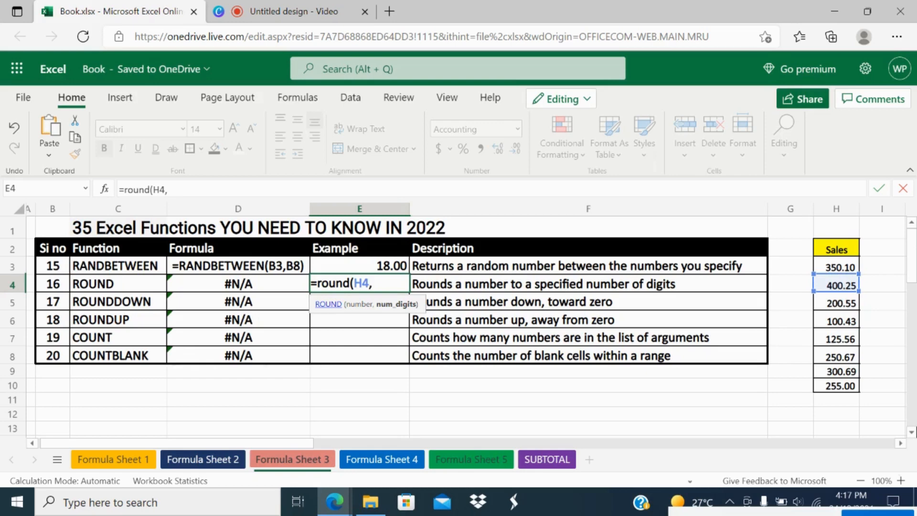
pyautogui.write('2)')
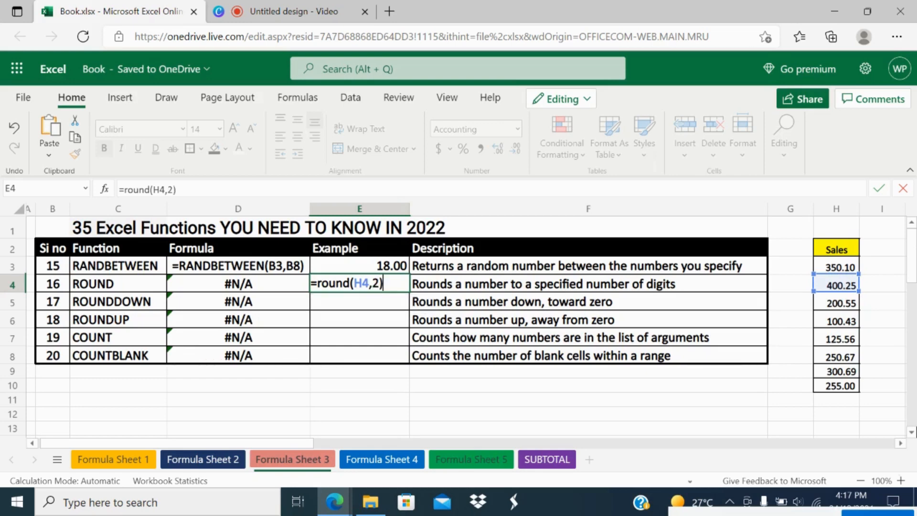
pyautogui.press('Return')
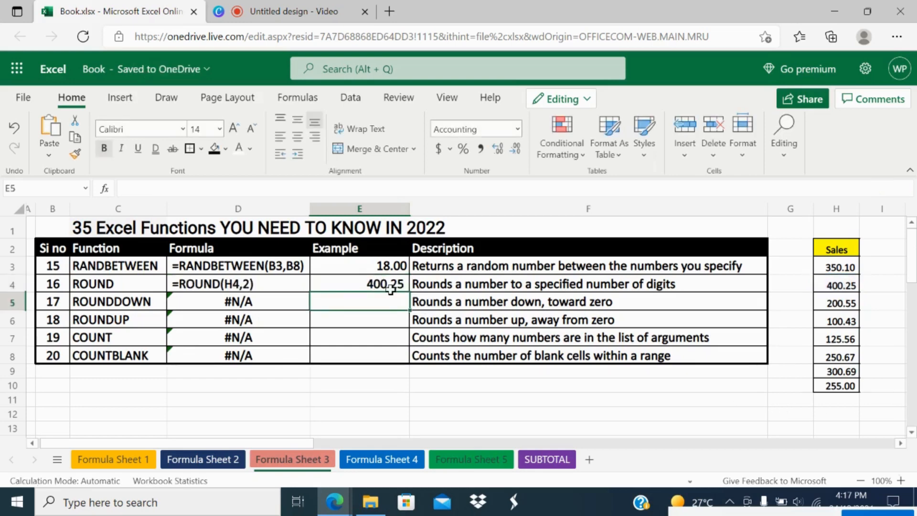
pyautogui.click(858, 283)
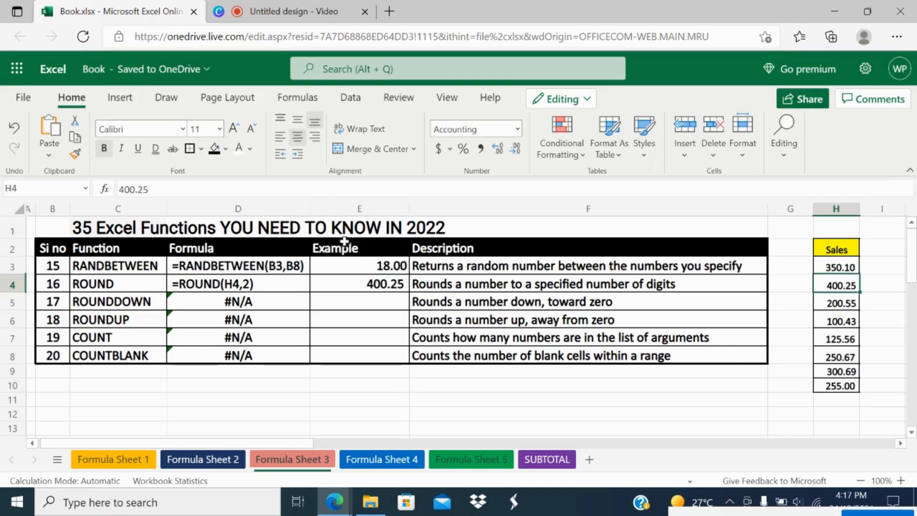
# Set the number of digits in the ROUND example in cell E4 to 0.
pyautogui.click(381, 285)
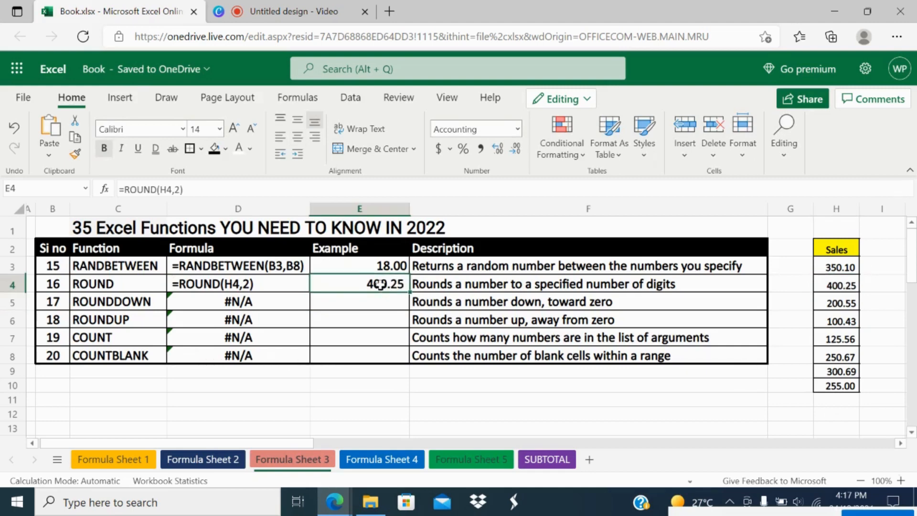
pyautogui.click(180, 188)
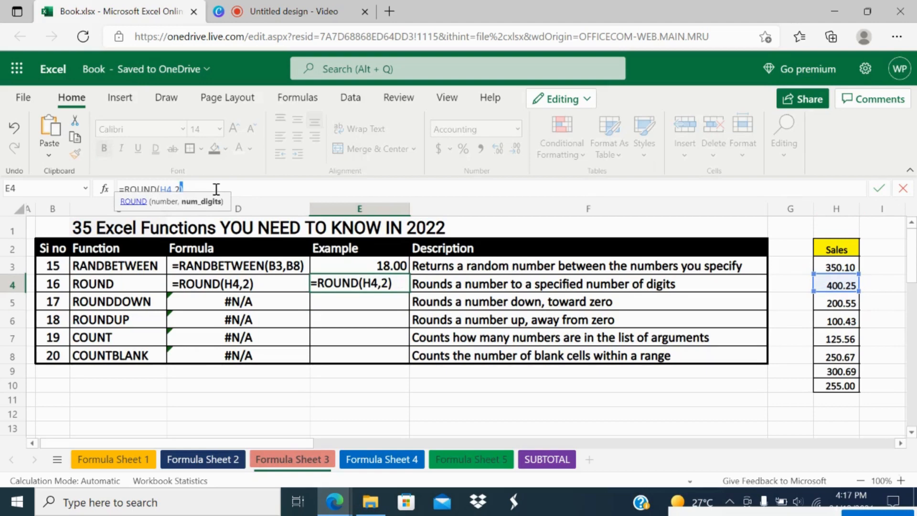
pyautogui.write('0')
pyautogui.press('Return')
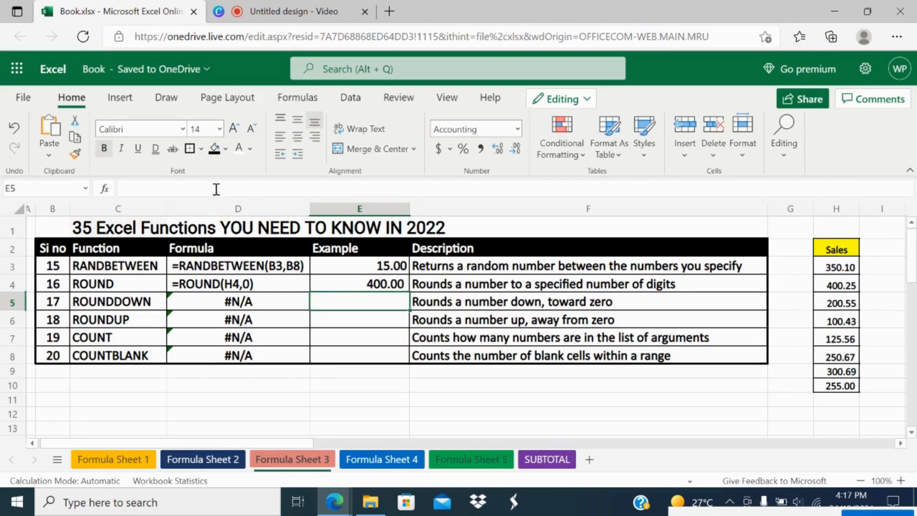
# Change the ROUND example in cell E4 to =ROUND(H5,0), and compare it with the source values in the Sales column.
pyautogui.click(841, 286)
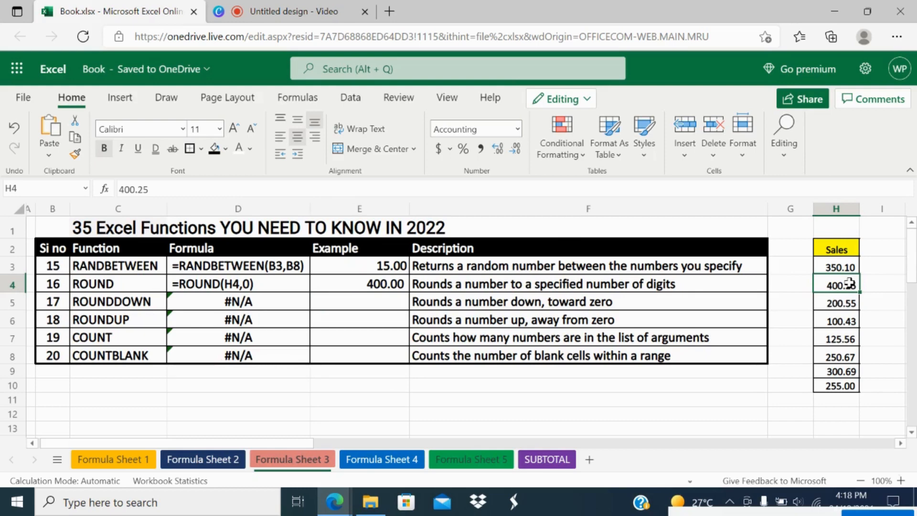
pyautogui.click(366, 285)
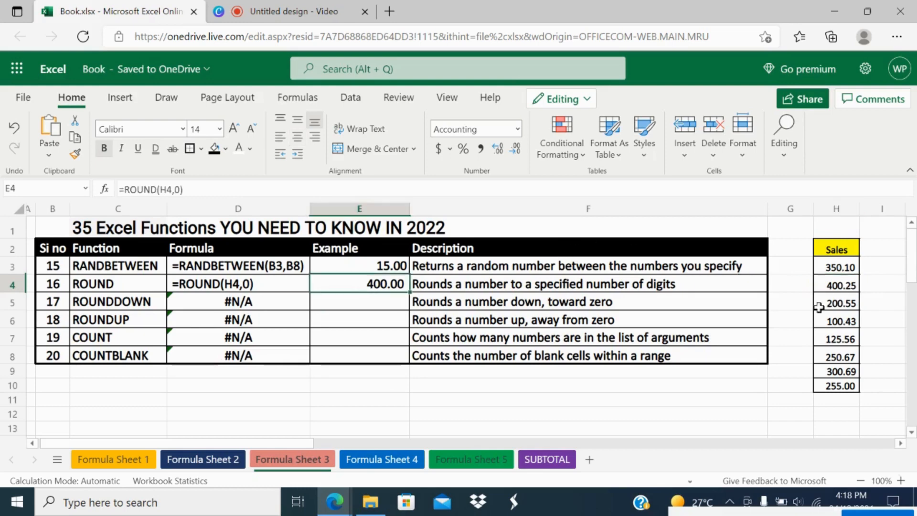
pyautogui.click(851, 303)
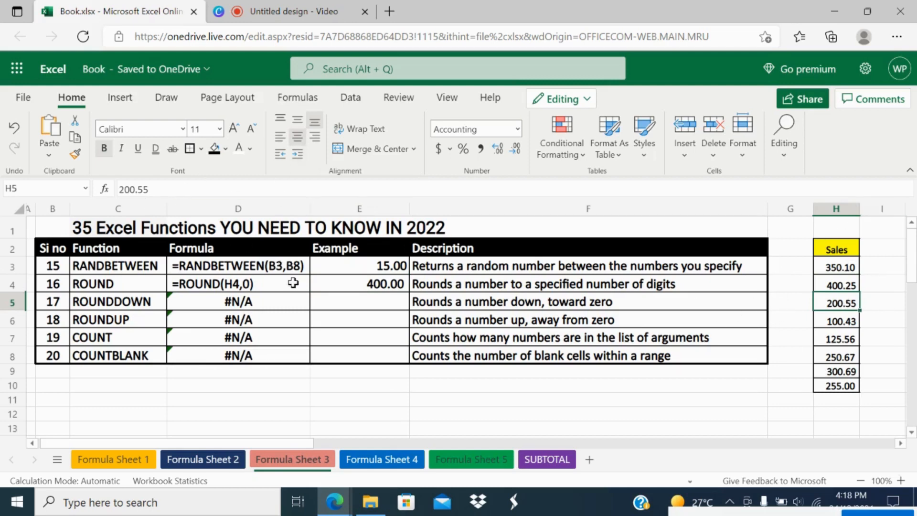
pyautogui.click(351, 286)
pyautogui.click(174, 188)
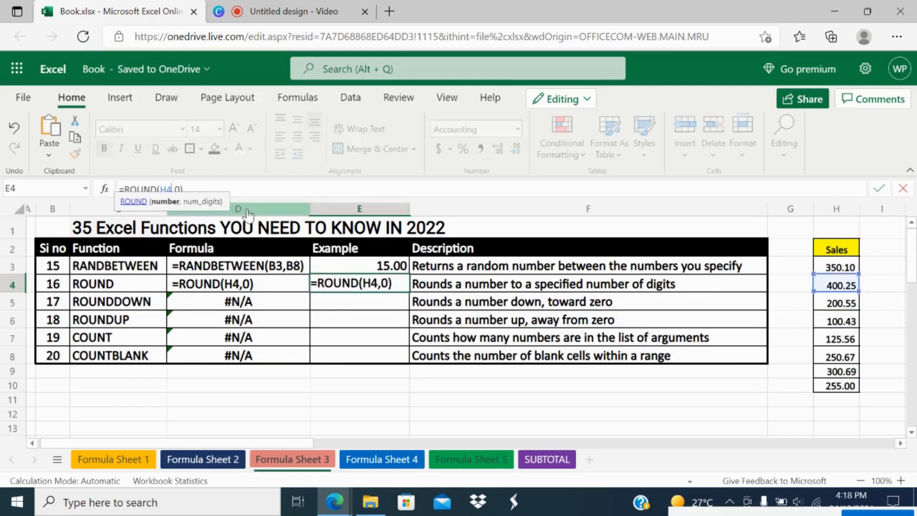
pyautogui.press('BackSpace')
pyautogui.write('5')
pyautogui.press('Return')
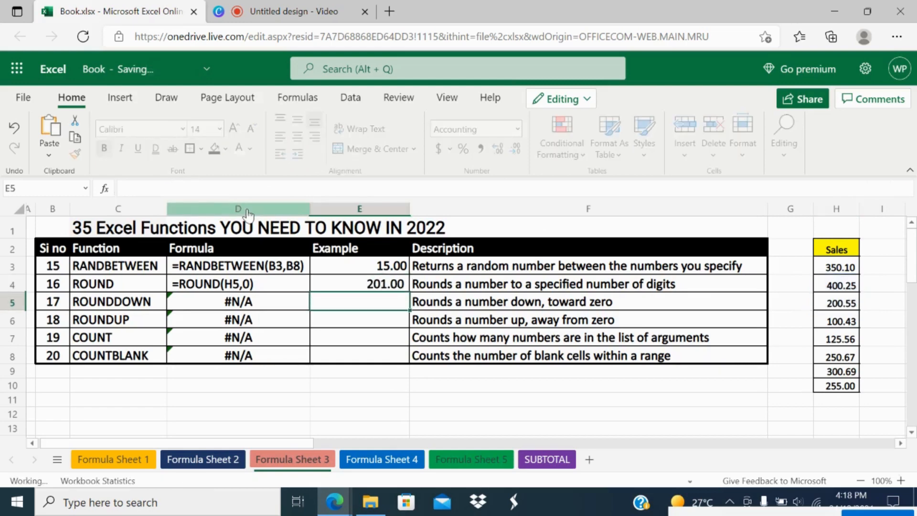
pyautogui.click(853, 300)
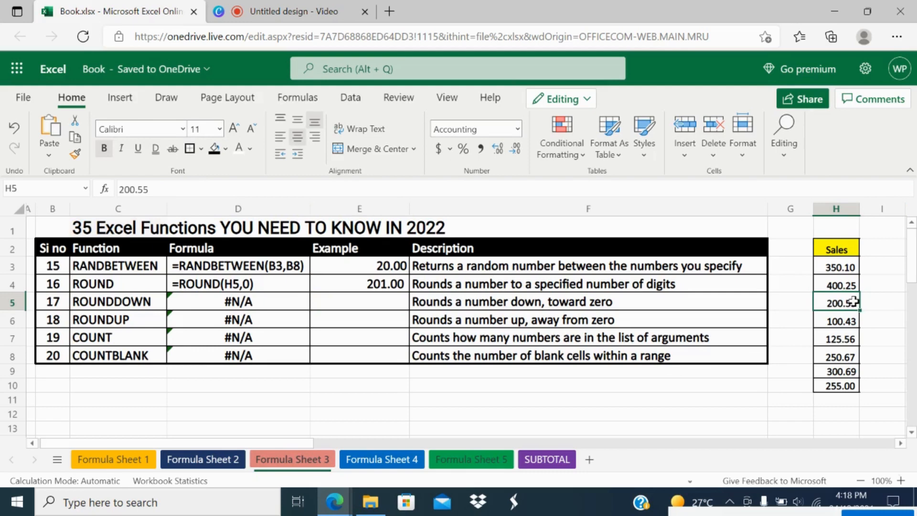
pyautogui.click(843, 285)
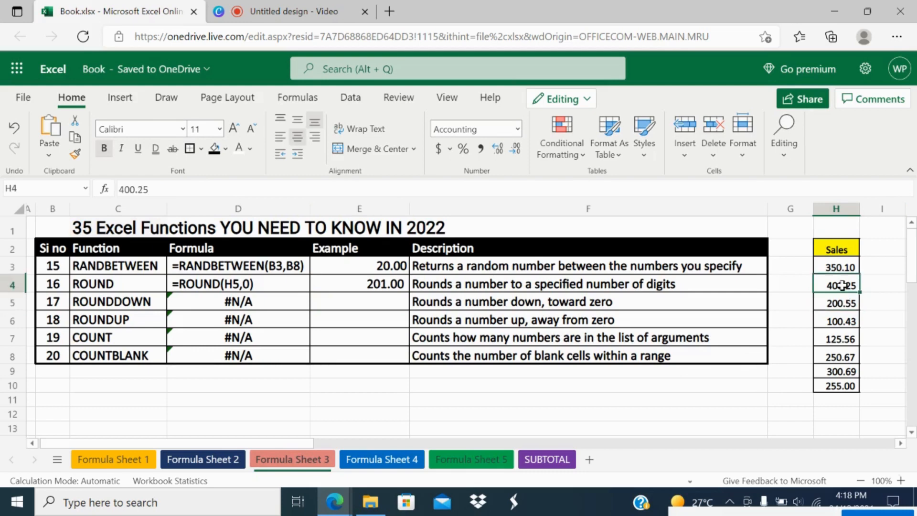
pyautogui.click(848, 303)
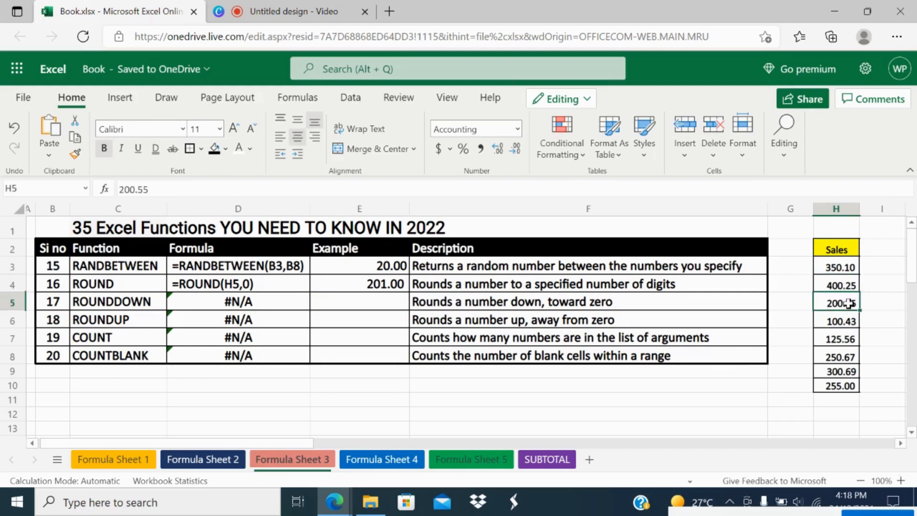
# Try to enter =ROUNDDOWN(H3) in cell E5 as the ROUNDDOWN example, without a number of digits.
pyautogui.click(125, 299)
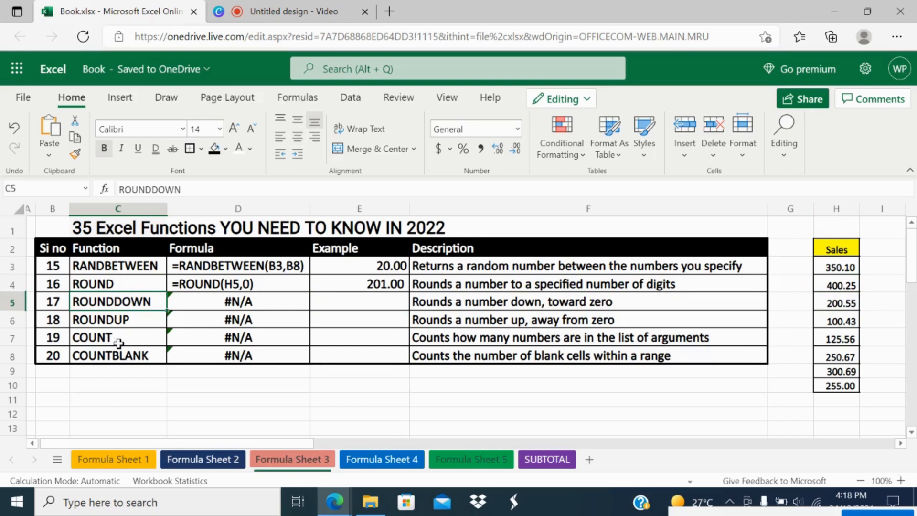
pyautogui.click(365, 302)
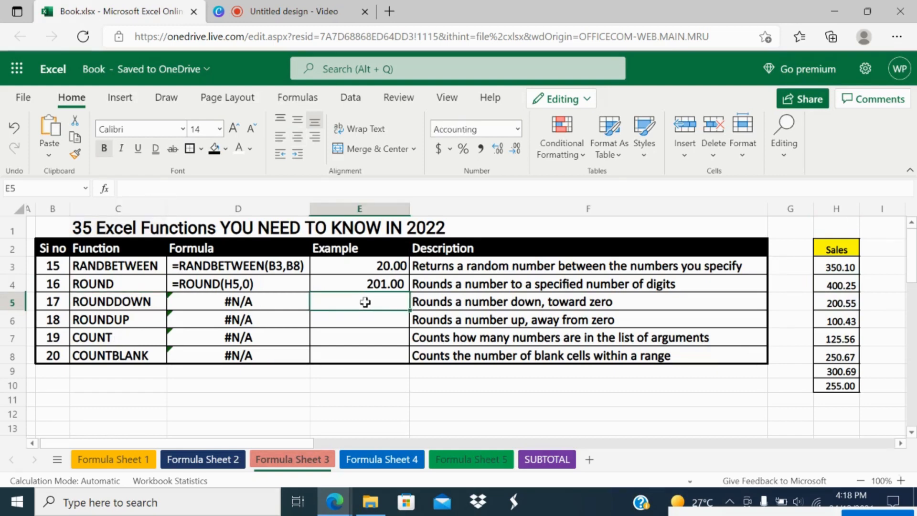
pyautogui.write('=rounddown')
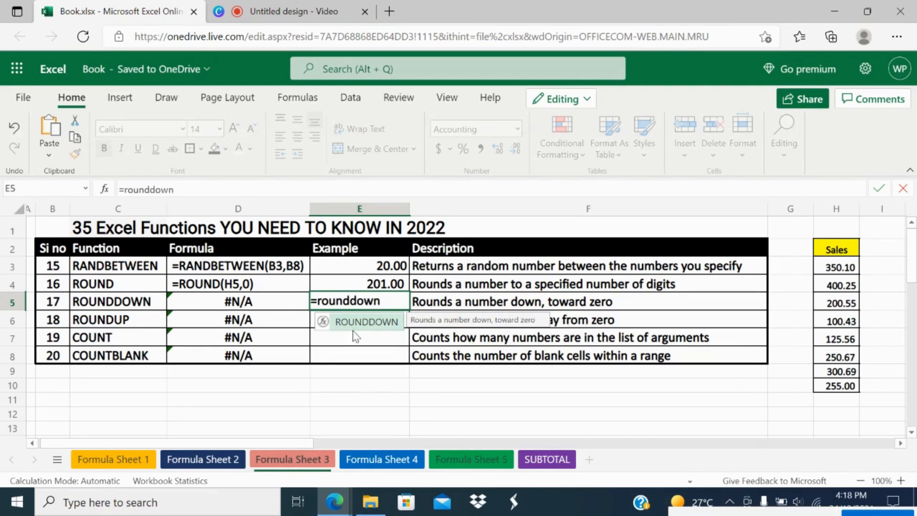
pyautogui.doubleClick(354, 322)
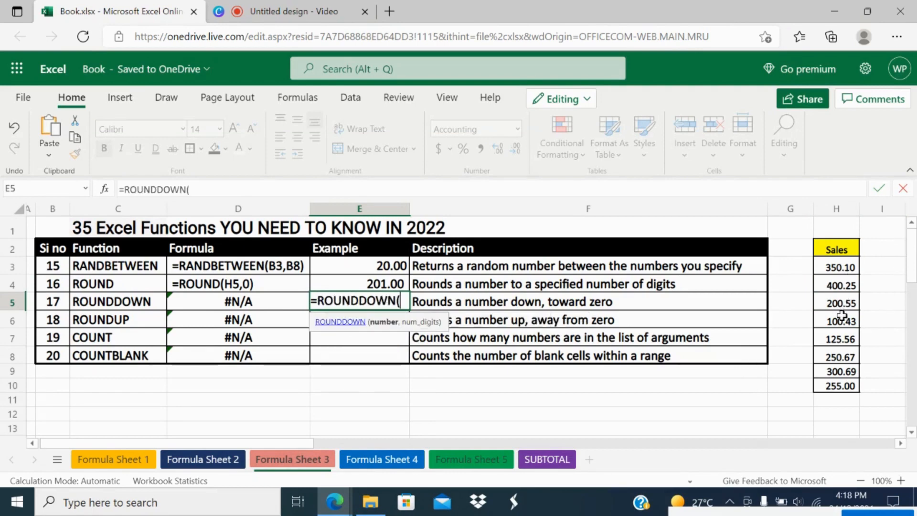
pyautogui.click(839, 267)
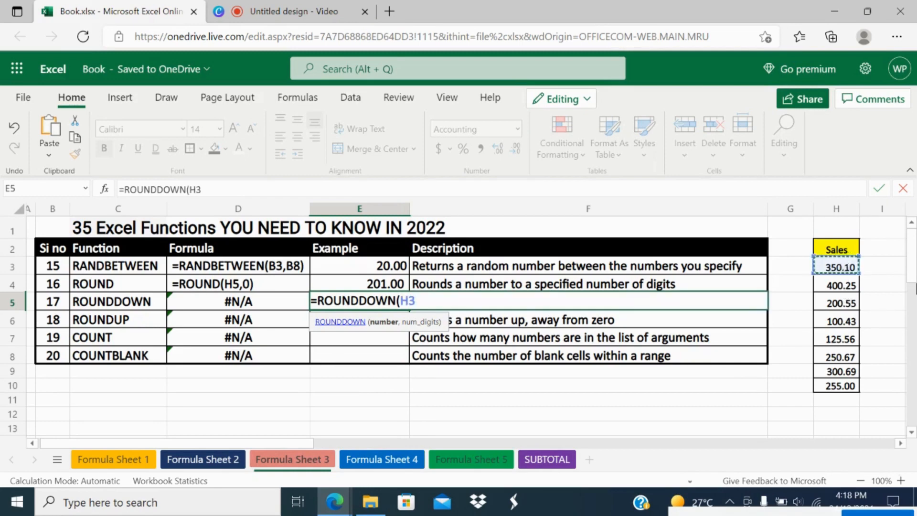
pyautogui.write(')')
pyautogui.press('Return')
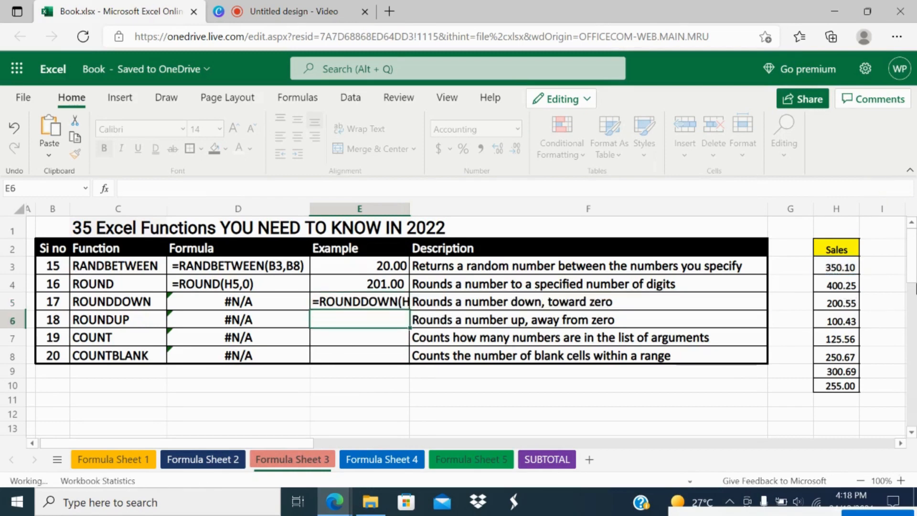
pyautogui.click(365, 300)
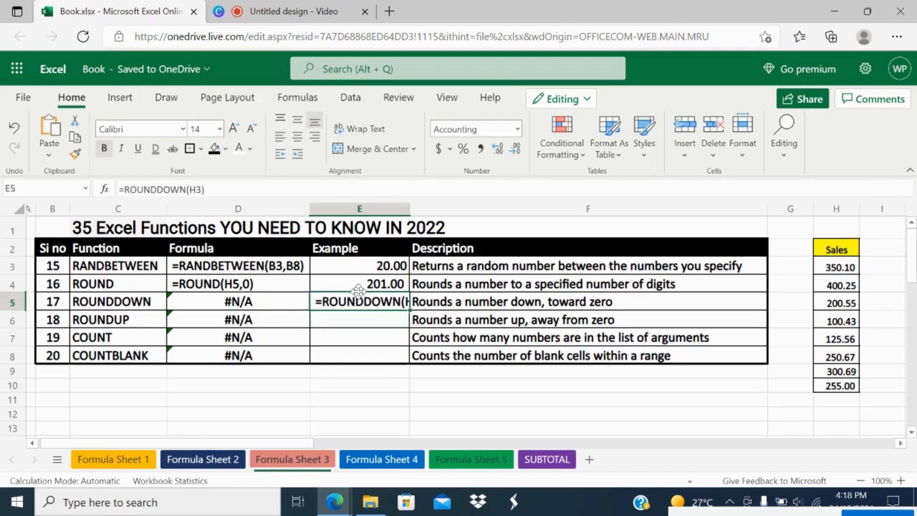
pyautogui.click(201, 188)
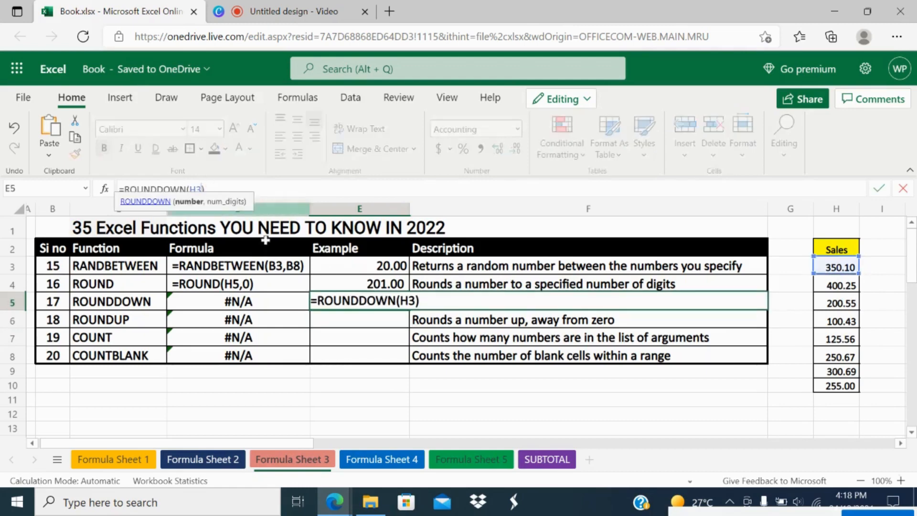
pyautogui.press('Escape')
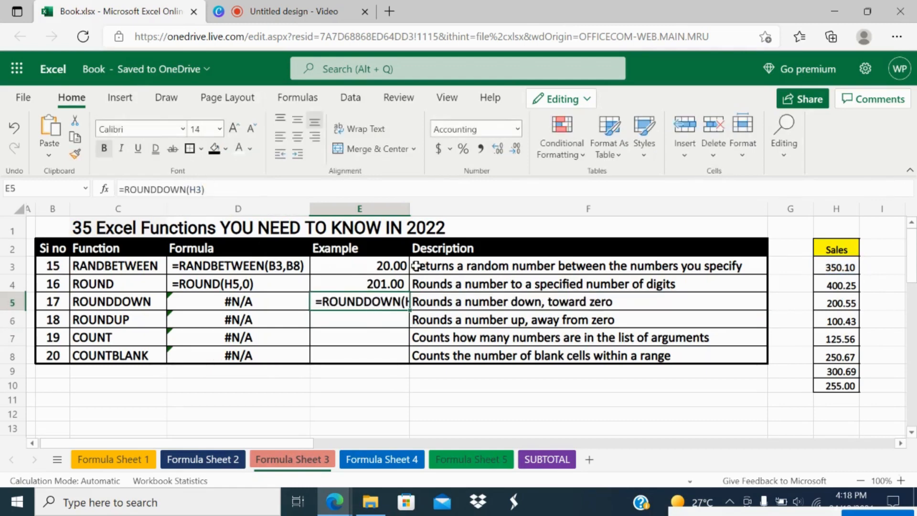
# Enter =ROUNDDOWN(H3,1) in cell E5 as the ROUNDDOWN example.
pyautogui.write('=ro')
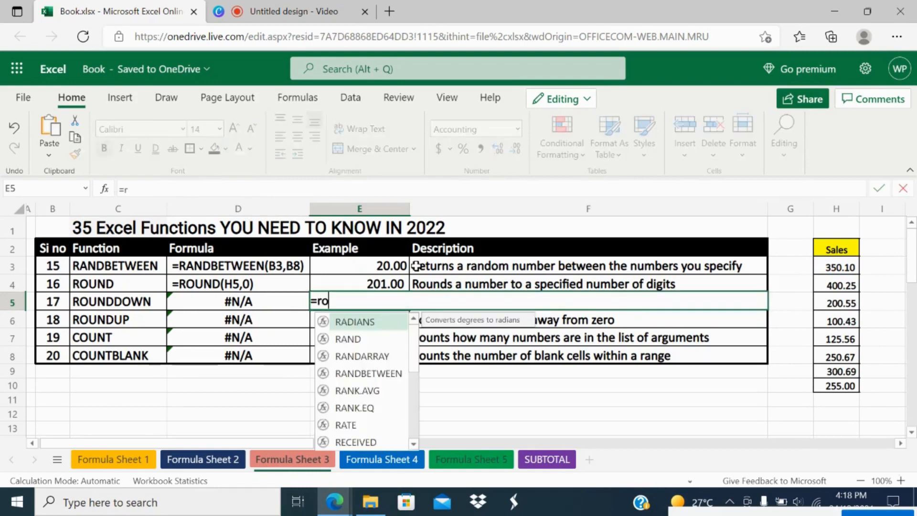
pyautogui.write('und')
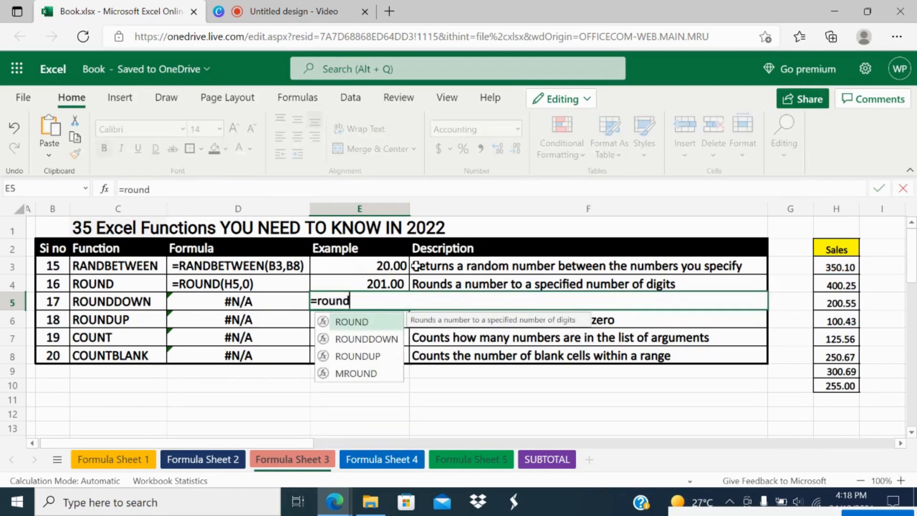
pyautogui.doubleClick(373, 339)
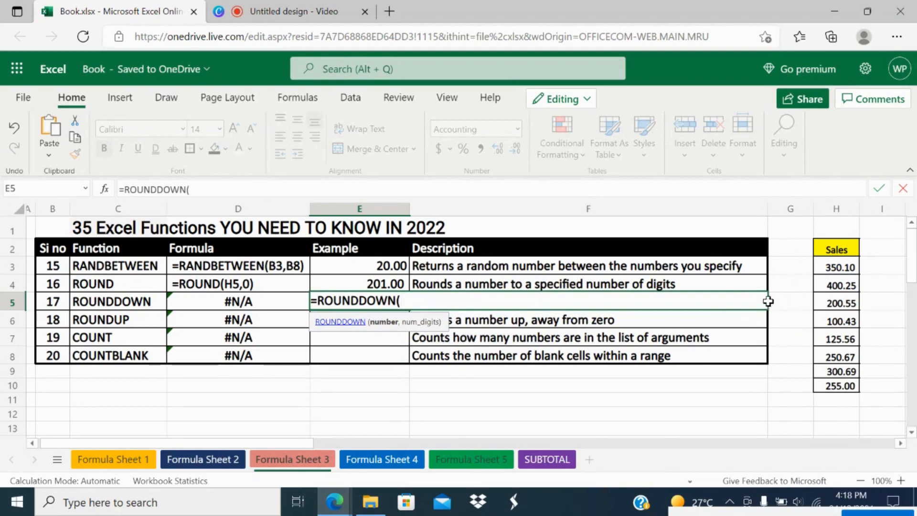
pyautogui.click(840, 266)
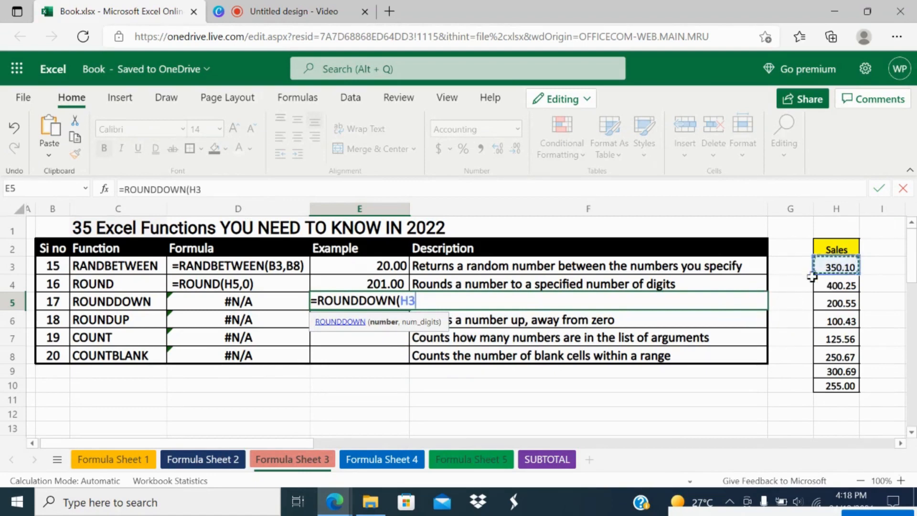
pyautogui.write(',')
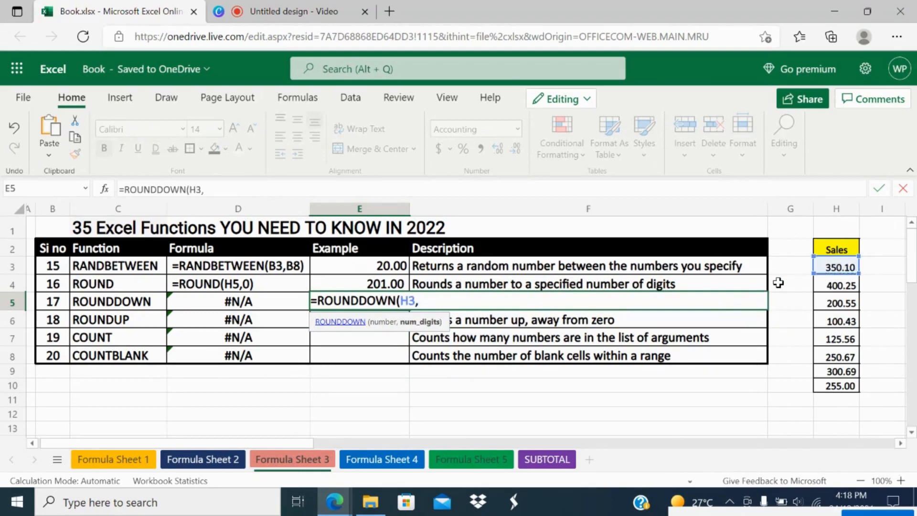
pyautogui.write('1)')
pyautogui.press('Return')
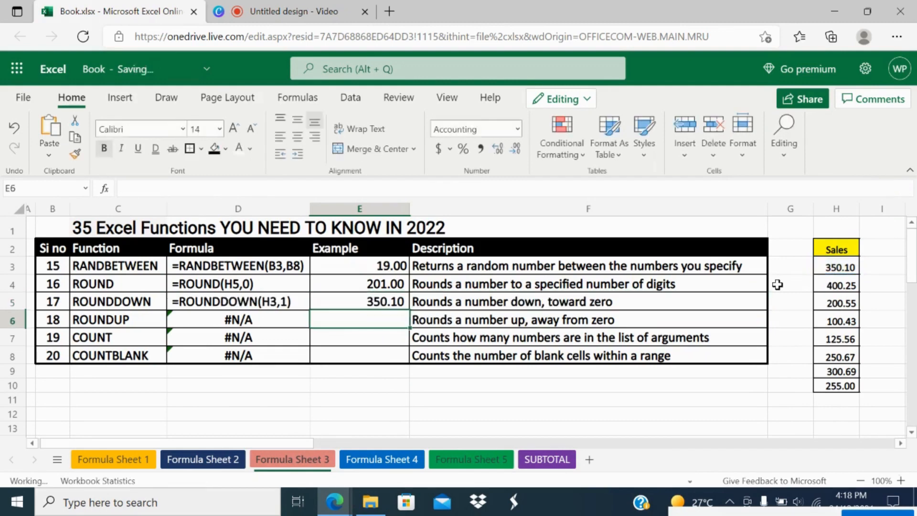
# Change the number reference in the ROUNDDOWN example in cell E5 to H4, and check the source value in the Sales column.
pyautogui.click(387, 295)
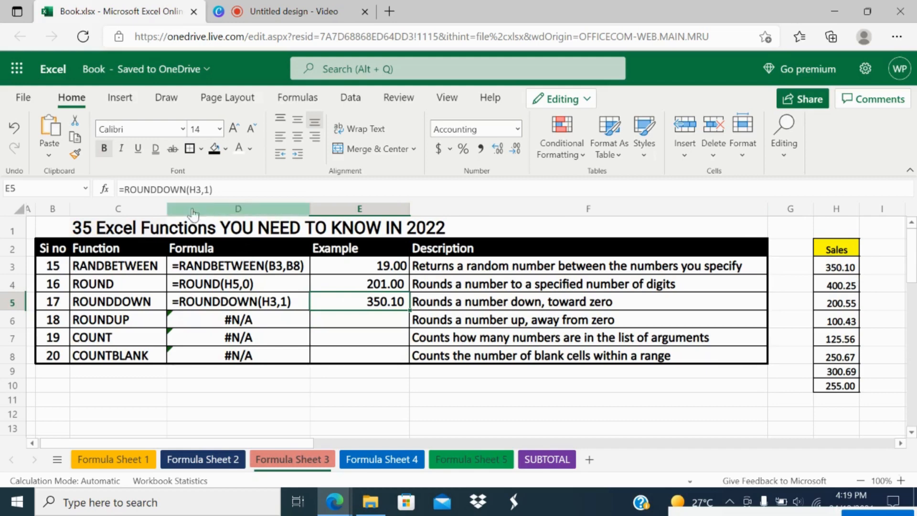
pyautogui.click(199, 190)
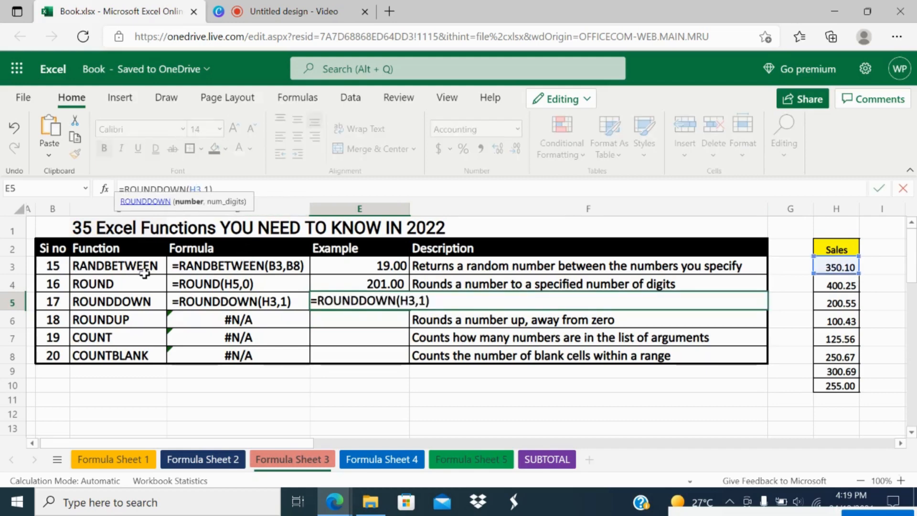
pyautogui.press('BackSpace')
pyautogui.write('4')
pyautogui.press('Return')
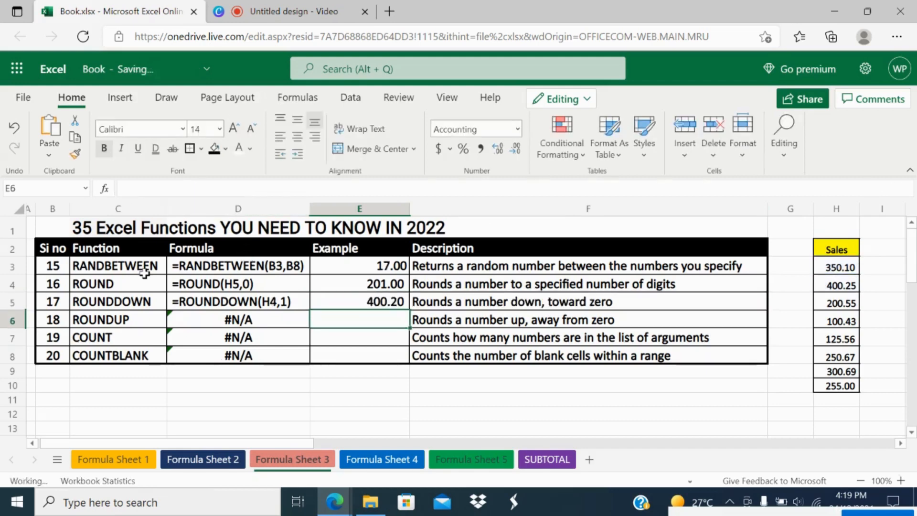
pyautogui.click(848, 285)
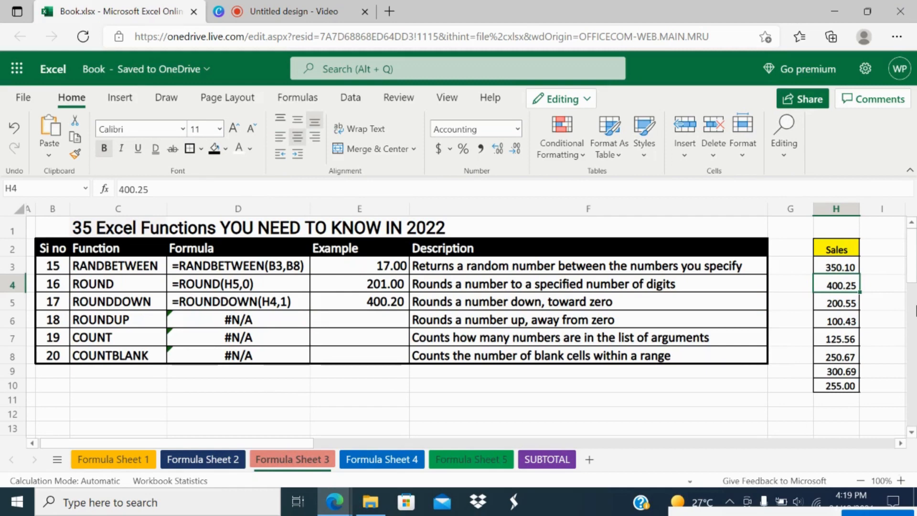
# Enter =ROUNDUP(H5,1) in cell E6 as the ROUNDUP example, and check the source value in the Sales column.
pyautogui.click(358, 317)
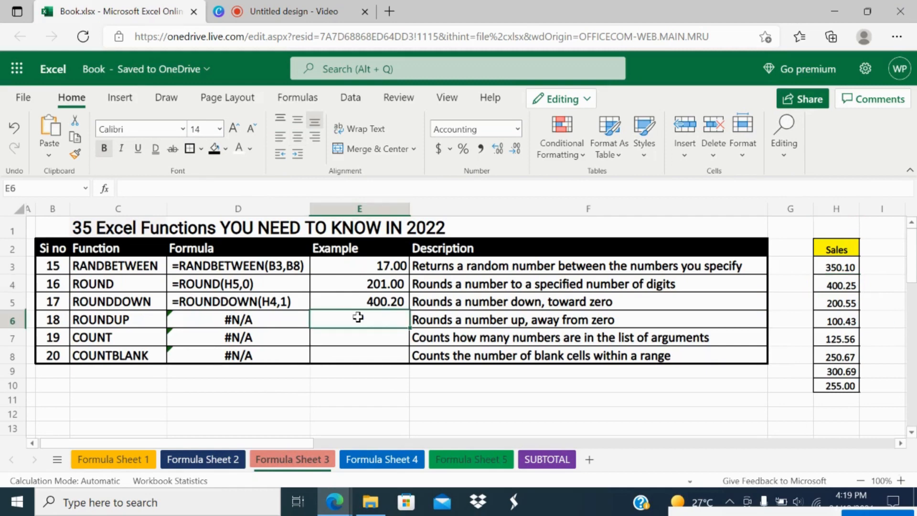
pyautogui.write('=round')
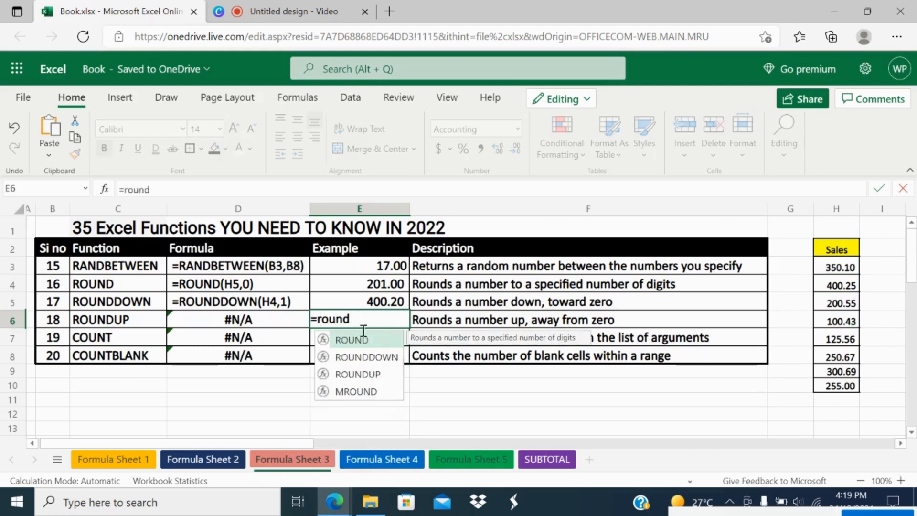
pyautogui.doubleClick(357, 374)
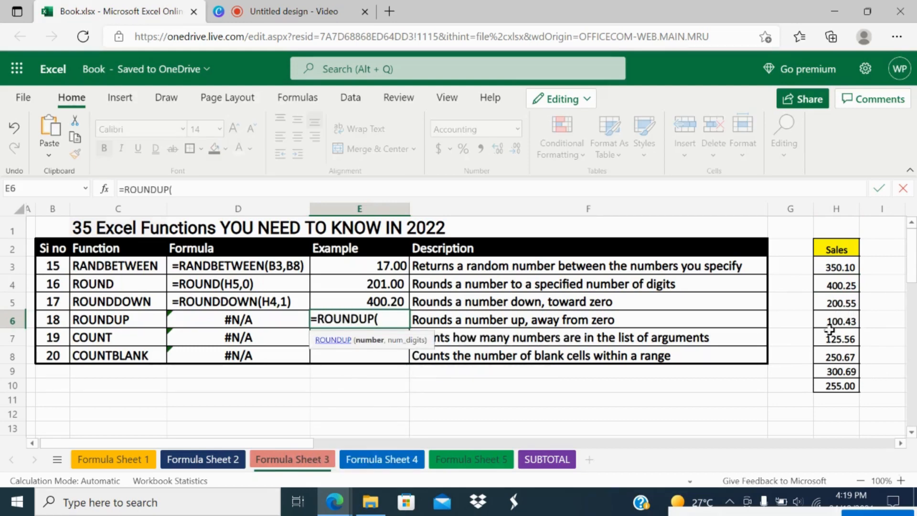
pyautogui.click(844, 304)
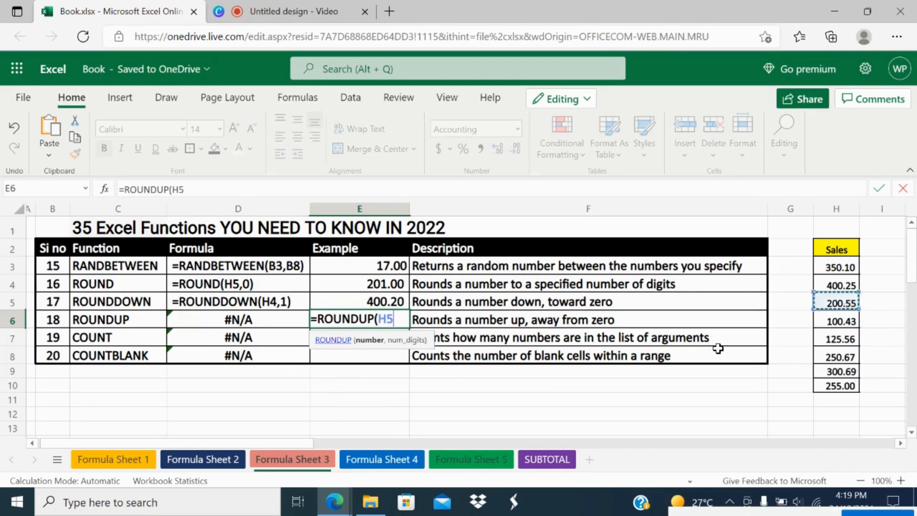
pyautogui.write(',')
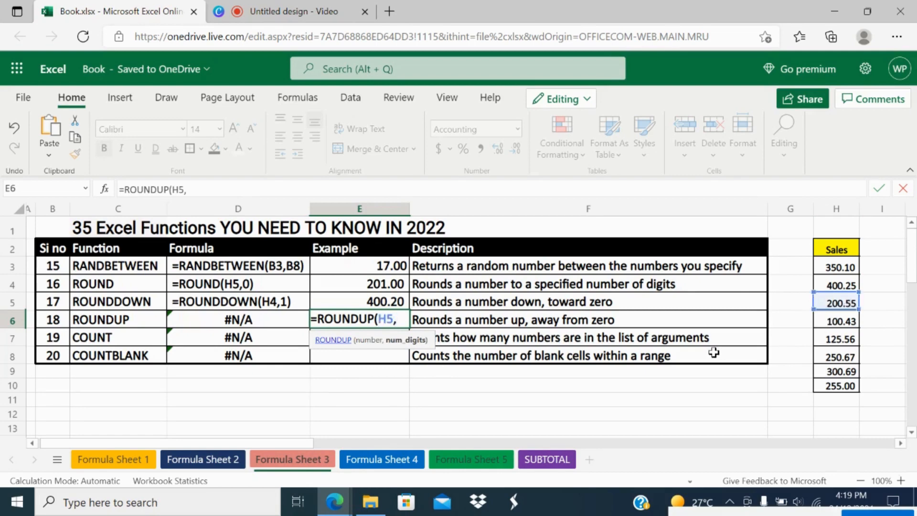
pyautogui.write('1)')
pyautogui.press('Return')
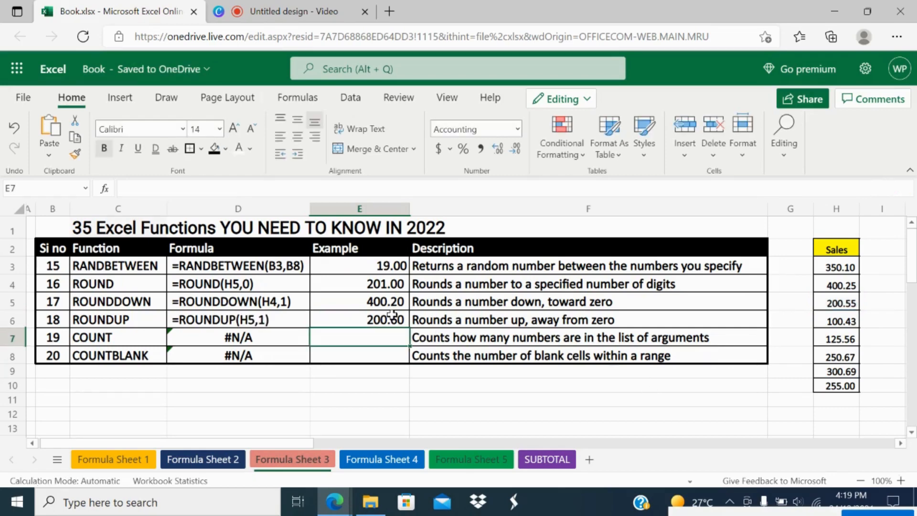
pyautogui.click(392, 314)
pyautogui.click(847, 306)
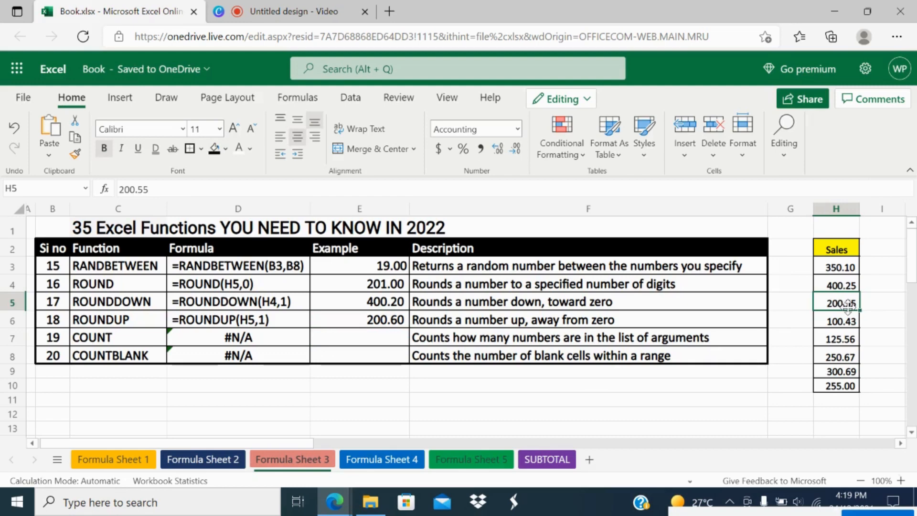
pyautogui.click(359, 334)
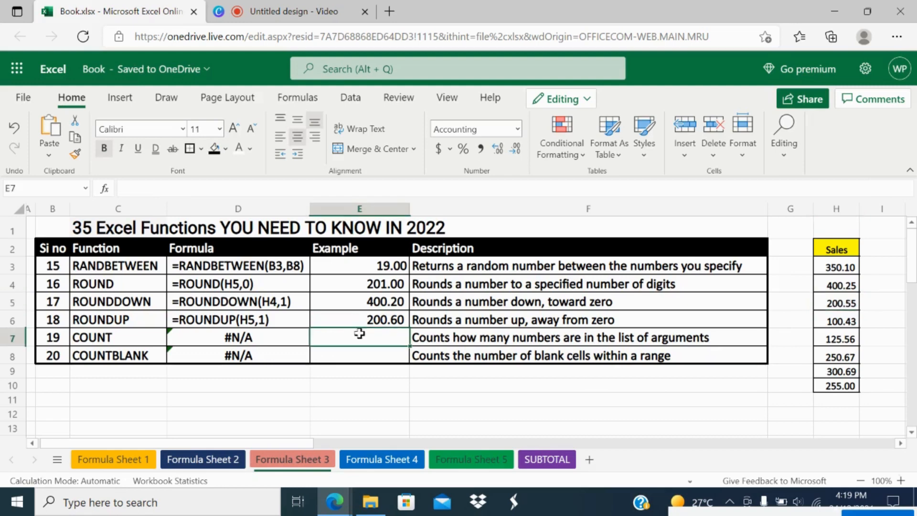
# Enter =COUNT(H3:H10) in cell E7 as the COUNT example, and check the counted values in the Sales column.
pyautogui.write('=count')
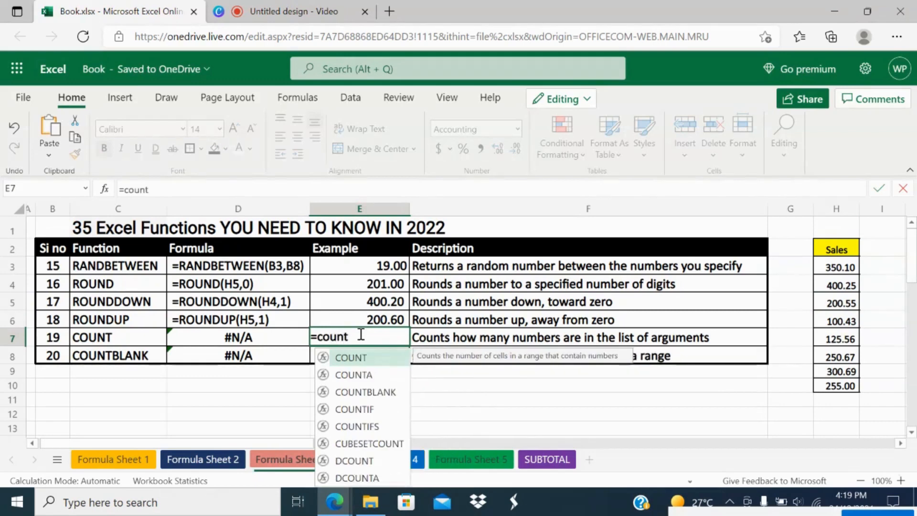
pyautogui.write('(')
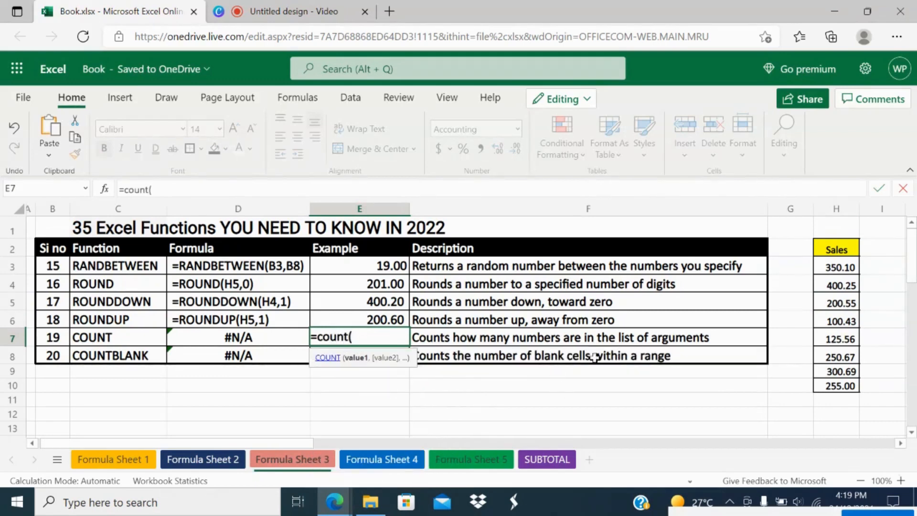
pyautogui.moveTo(850, 267); pyautogui.dragTo(847, 386)
pyautogui.write(')')
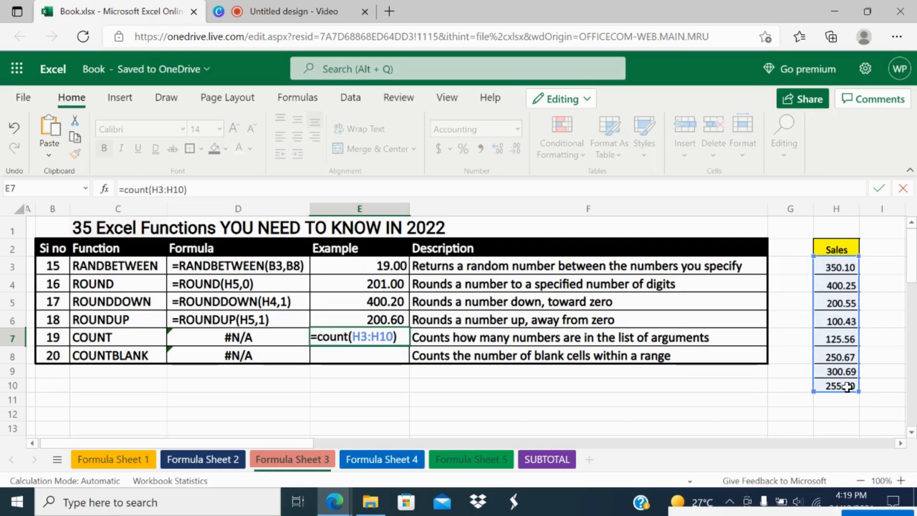
pyautogui.press('Return')
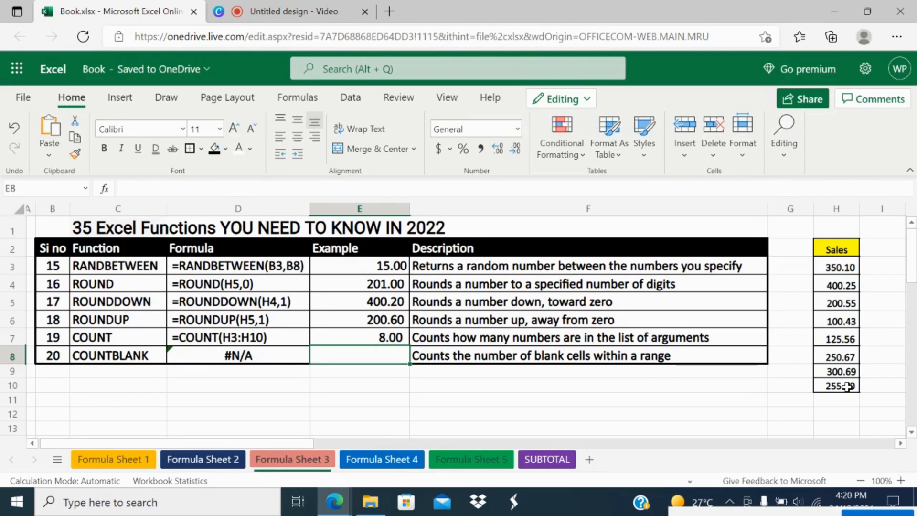
pyautogui.moveTo(849, 263); pyautogui.dragTo(849, 385)
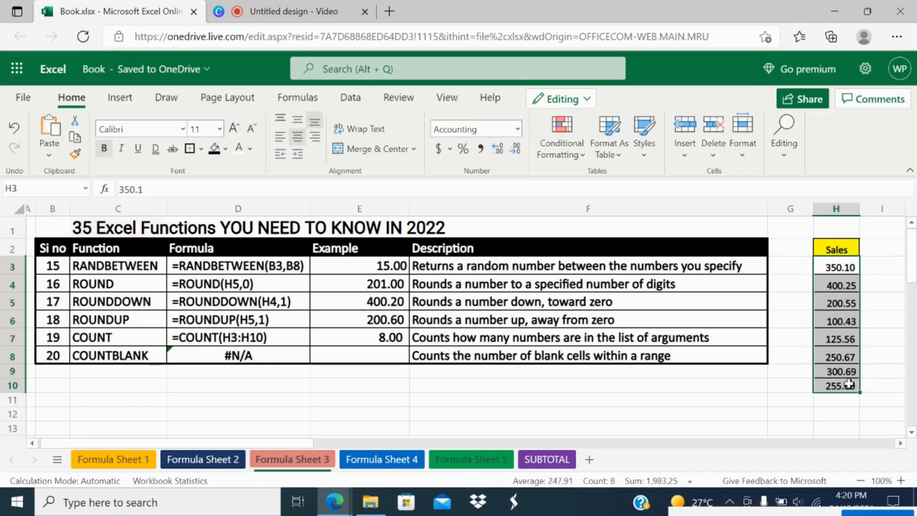
pyautogui.click(388, 337)
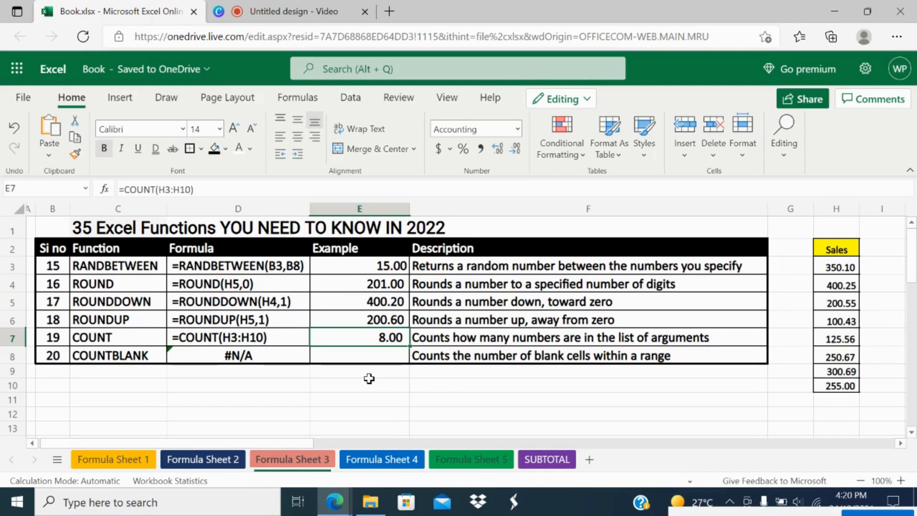
# Enter =COUNTBLANK(H2:H10) in cell E8 as the COUNTBLANK example.
pyautogui.click(371, 349)
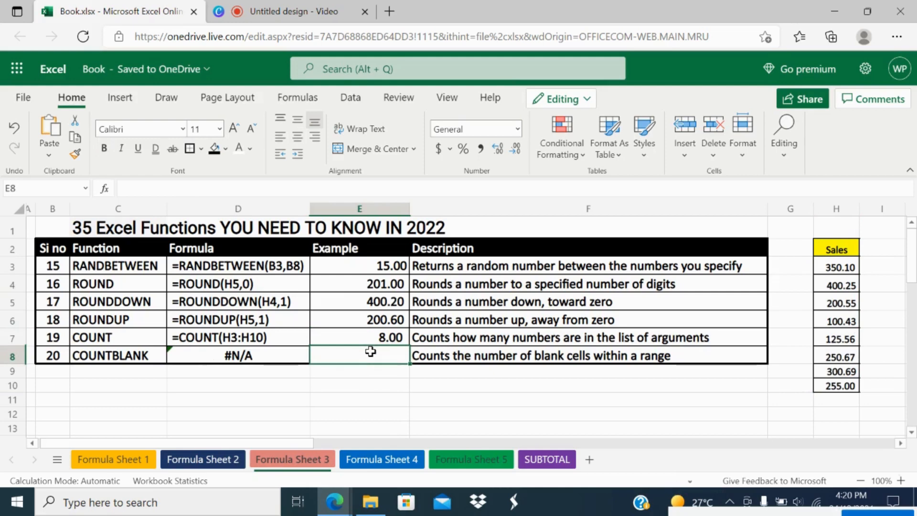
pyautogui.write('=')
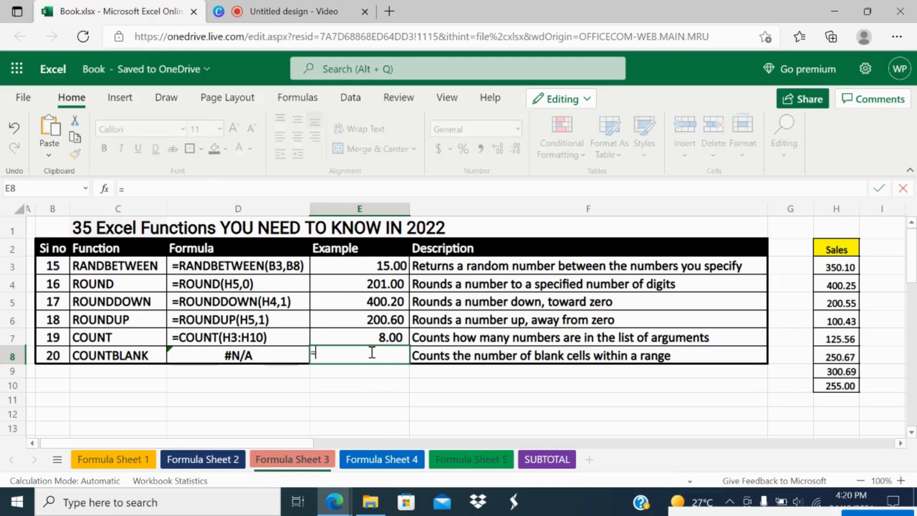
pyautogui.write('count')
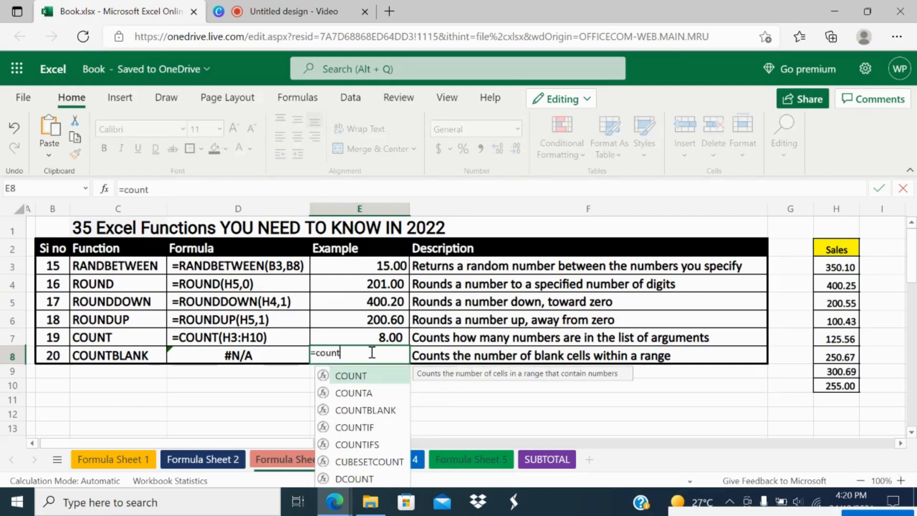
pyautogui.doubleClick(372, 410)
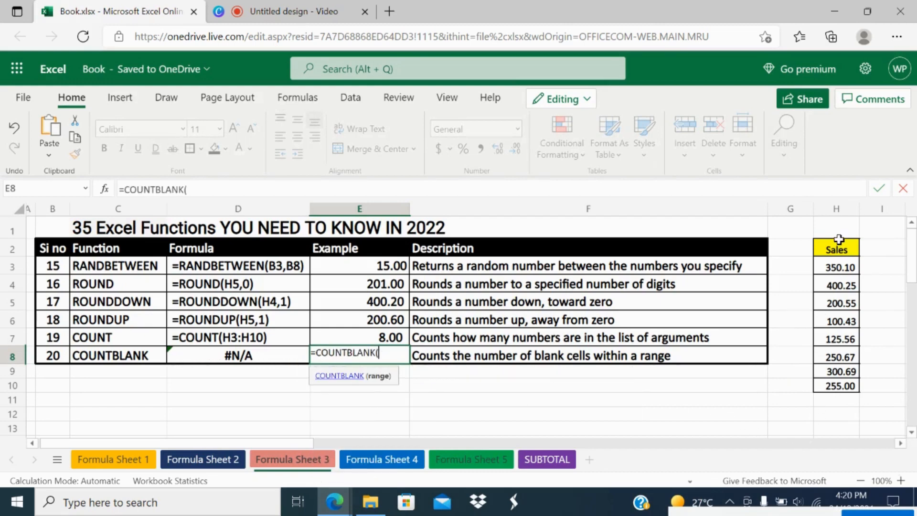
pyautogui.click(838, 245)
pyautogui.moveTo(838, 321); pyautogui.dragTo(834, 386)
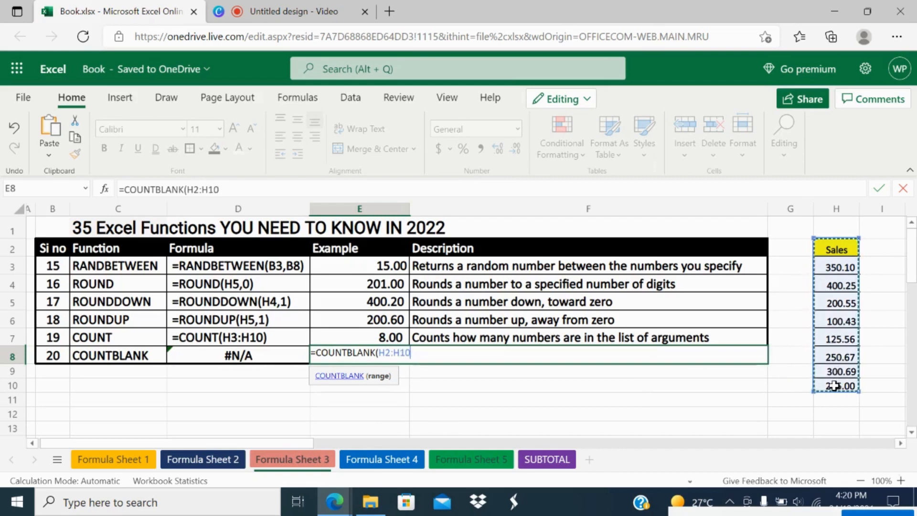
pyautogui.press('Return')
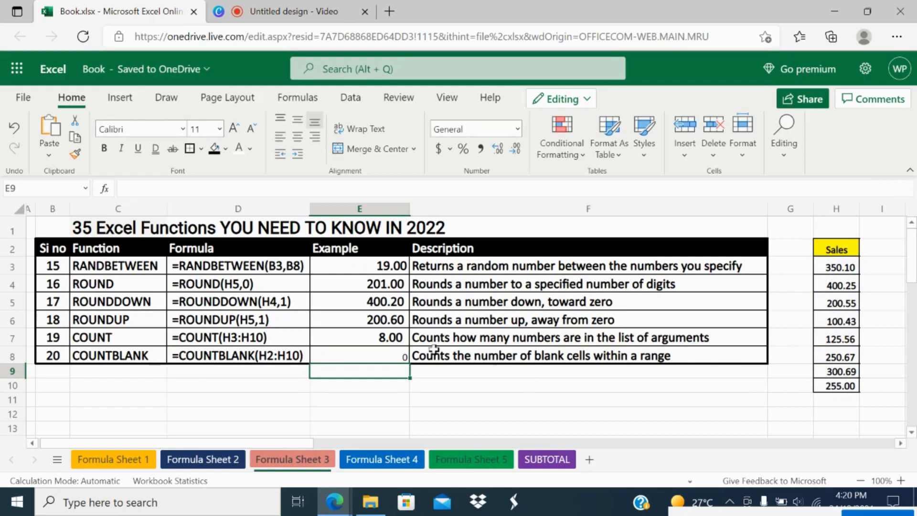
# Extend the COUNTBLANK range in cell E8 to H2:H11, and check the Sales column and the cell below it.
pyautogui.click(386, 359)
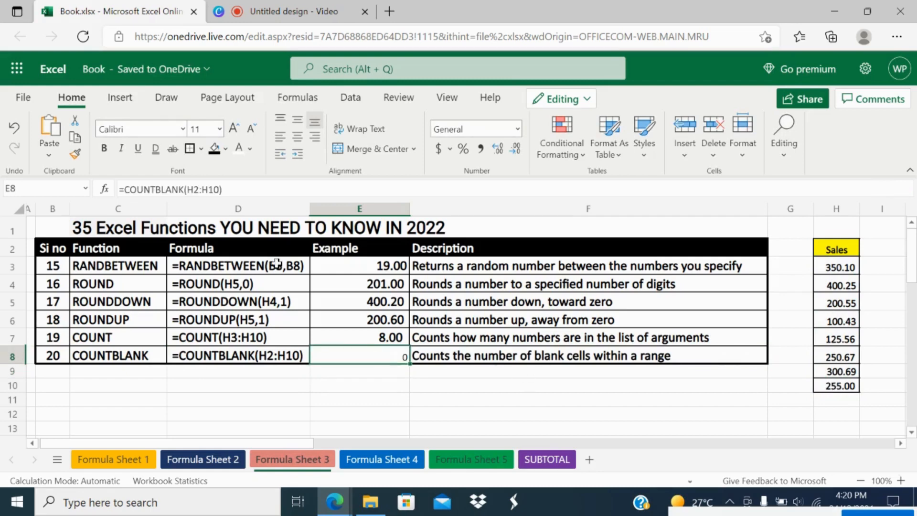
pyautogui.click(214, 188)
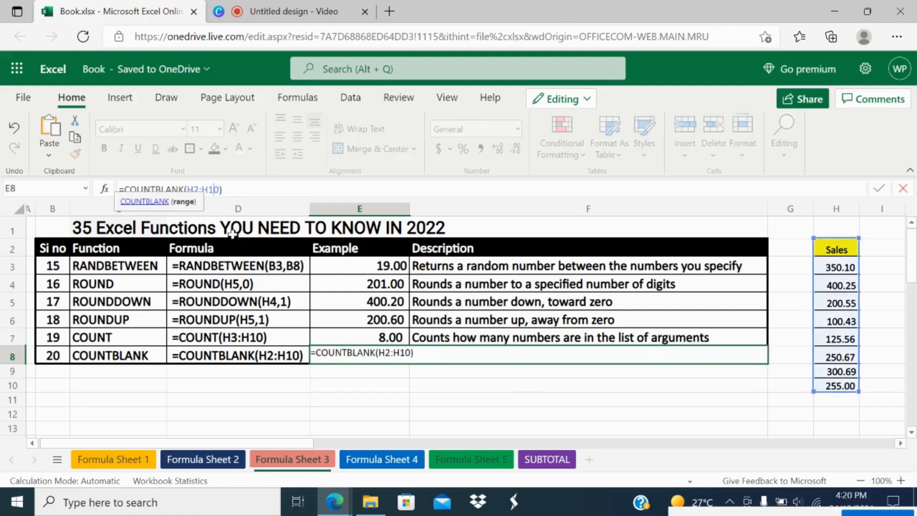
pyautogui.press('Delete')
pyautogui.write('1')
pyautogui.press('Return')
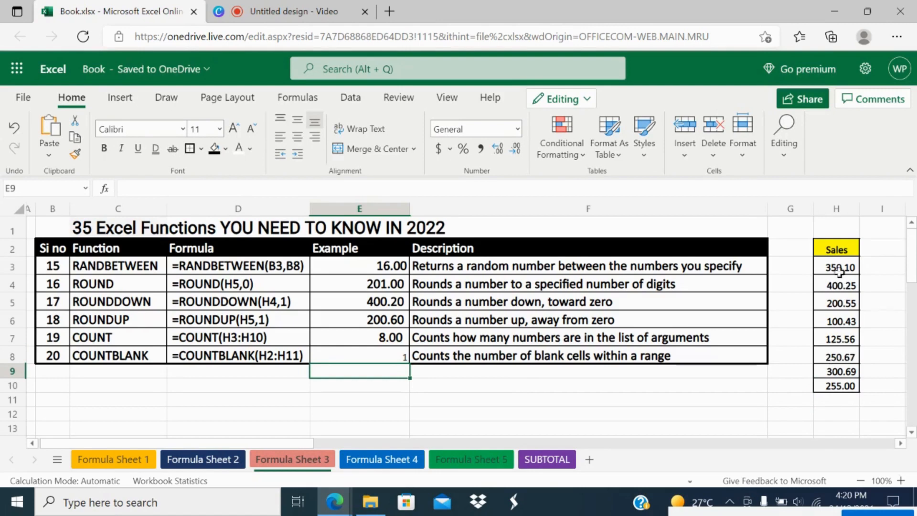
pyautogui.click(835, 250)
pyautogui.moveTo(837, 257); pyautogui.dragTo(839, 383)
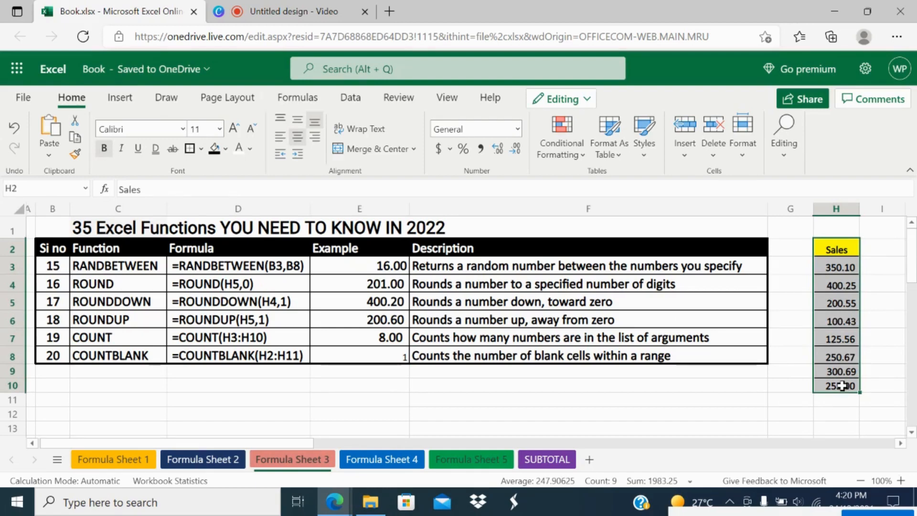
pyautogui.click(842, 397)
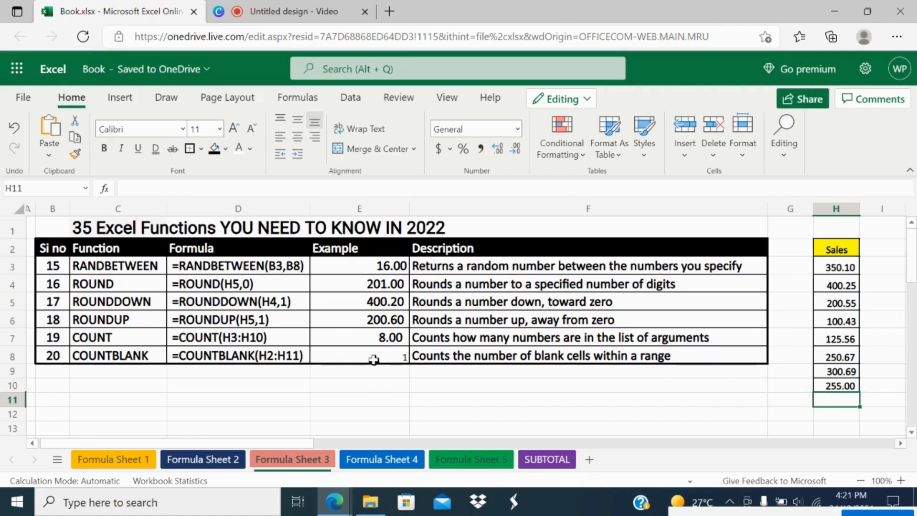
pyautogui.click(378, 357)
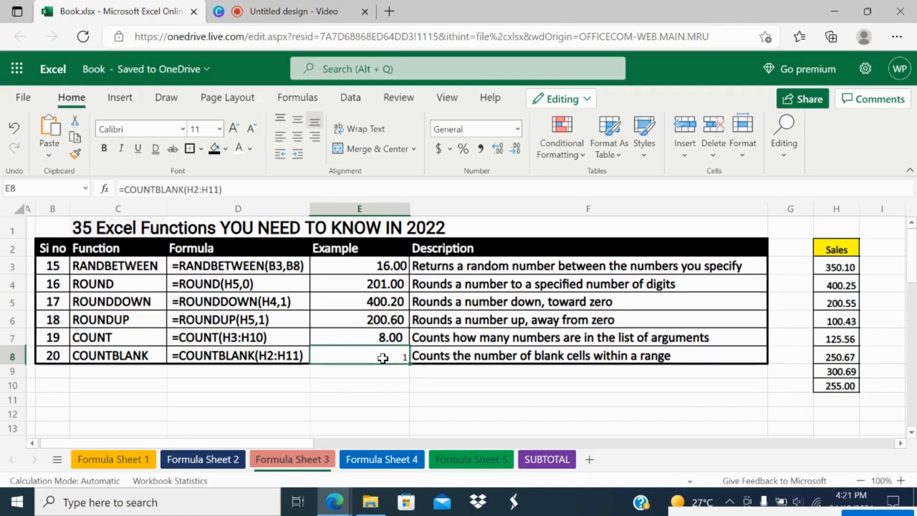
# On Formula Sheet 4, enter =CONCAT(B3,B4) in cell E3 as the CONCATENATE example, and check its two source cells.
pyautogui.click(376, 461)
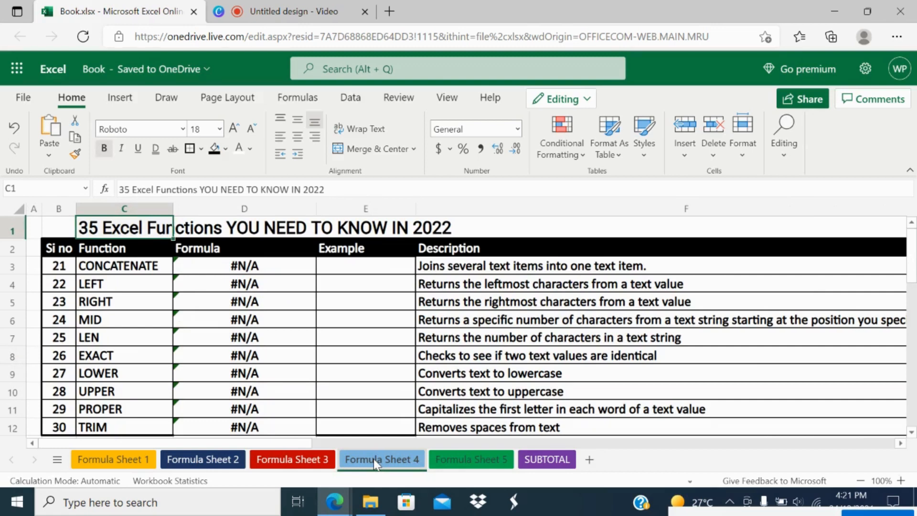
pyautogui.click(356, 264)
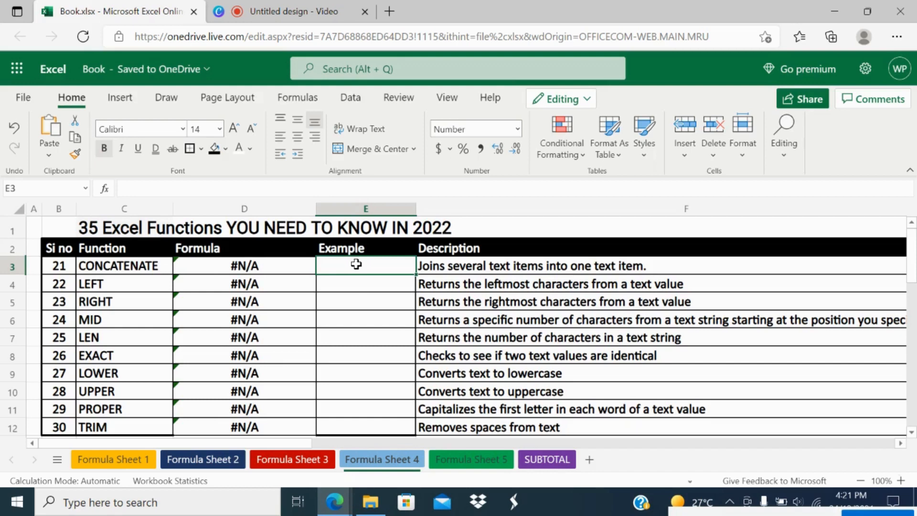
pyautogui.write('=con')
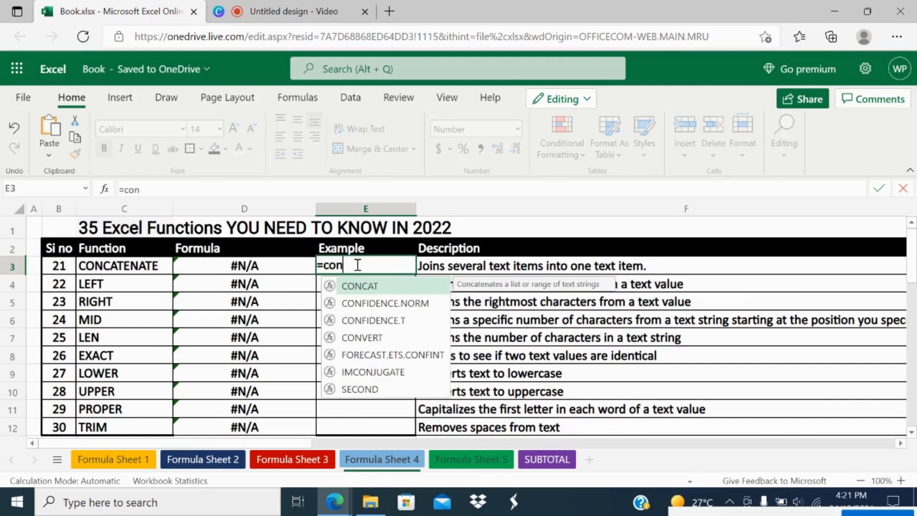
pyautogui.doubleClick(367, 289)
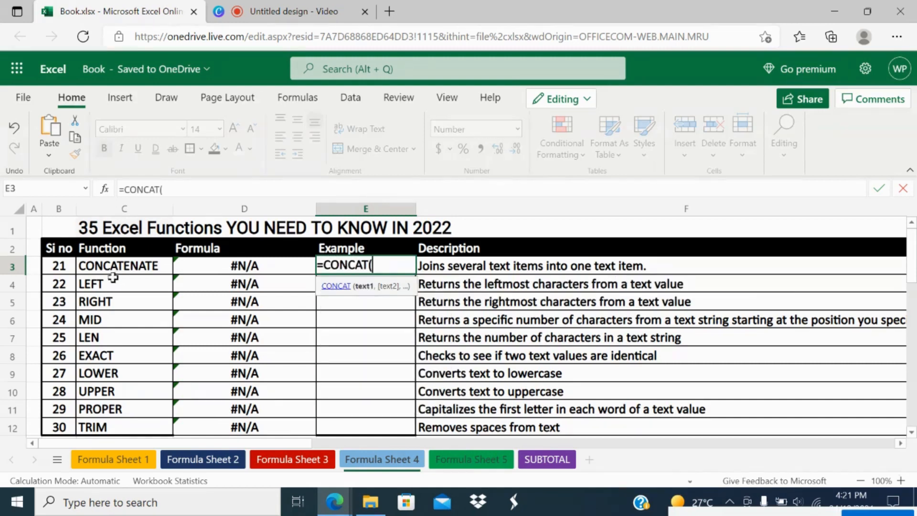
pyautogui.click(62, 266)
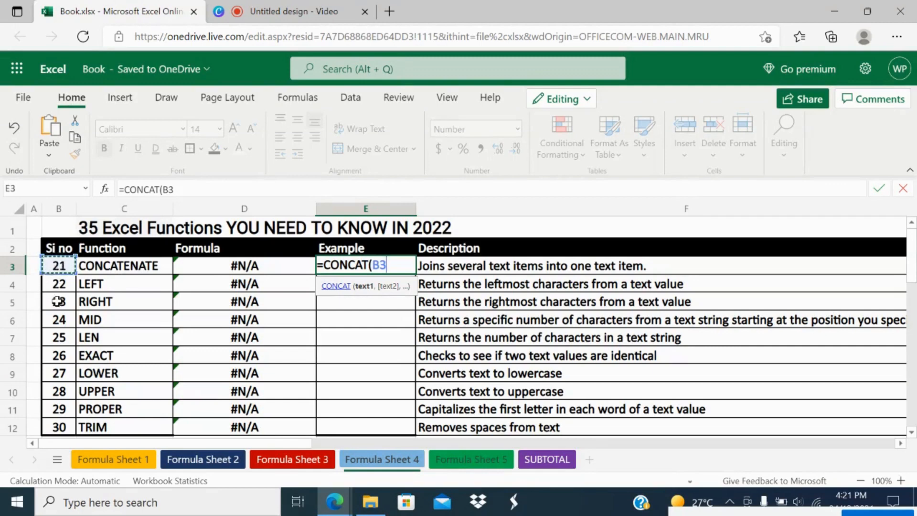
pyautogui.write(',')
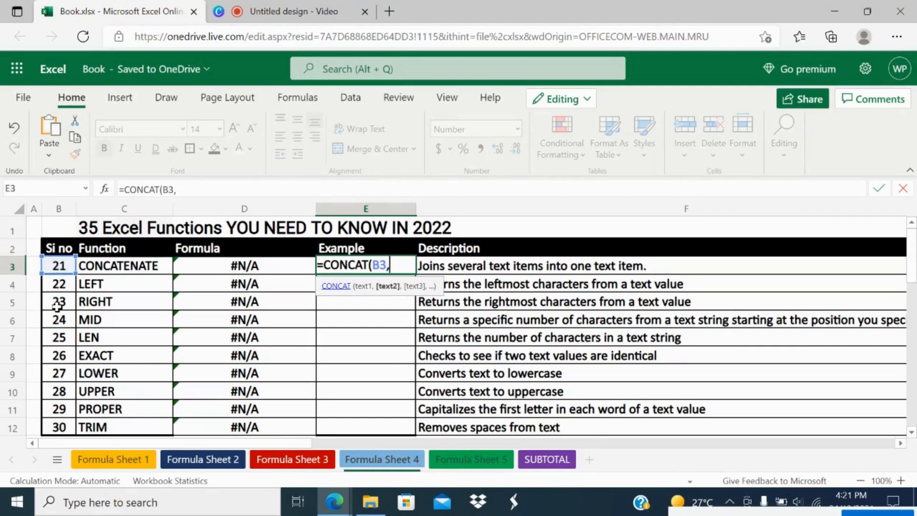
pyautogui.click(59, 283)
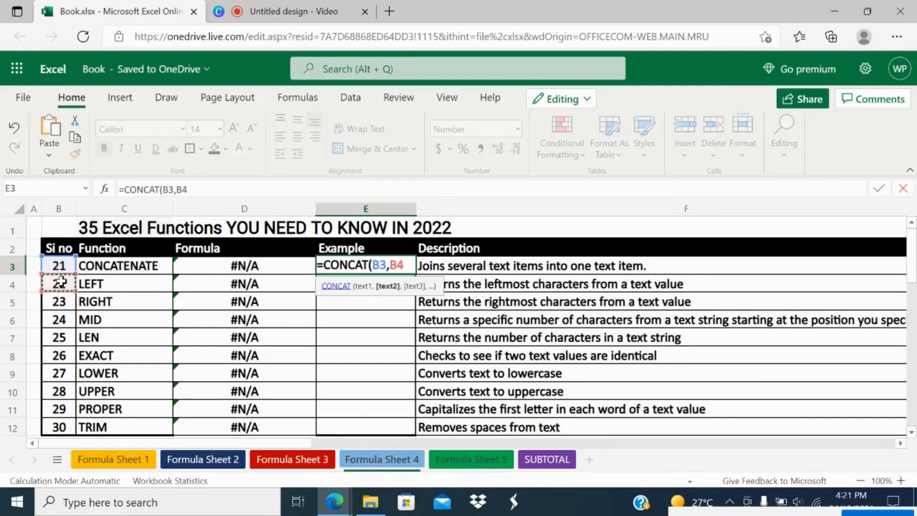
pyautogui.write(')')
pyautogui.press('Return')
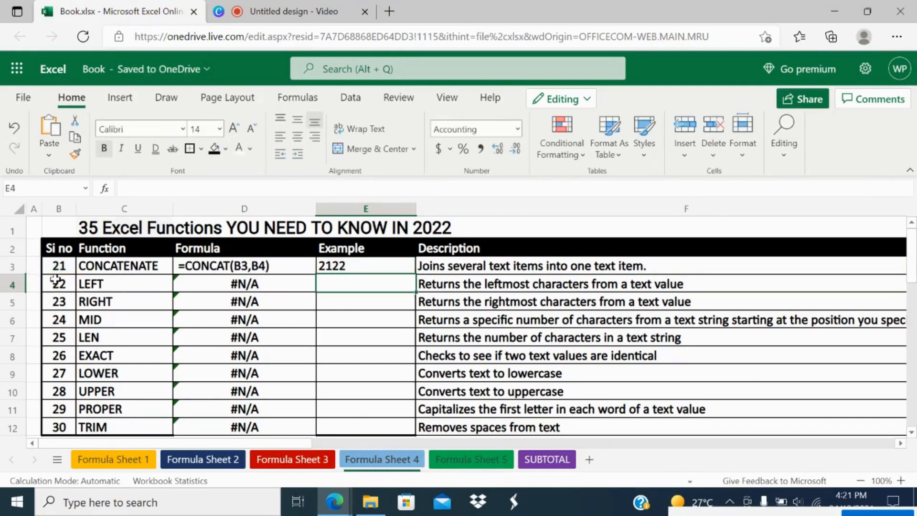
pyautogui.click(55, 265)
pyautogui.click(59, 287)
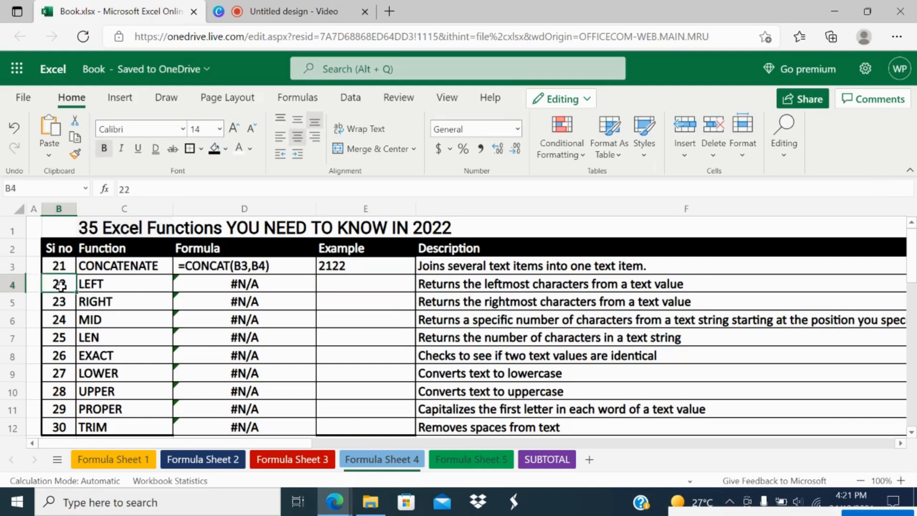
# Insert a space separator into the CONCATENATE example in cell E3, making it =CONCAT(B3," ",B4).
pyautogui.click(349, 264)
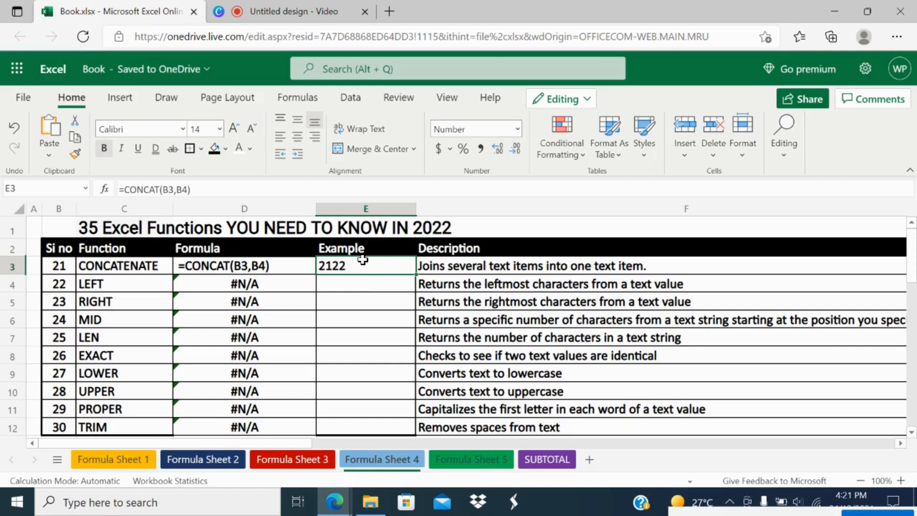
pyautogui.click(178, 190)
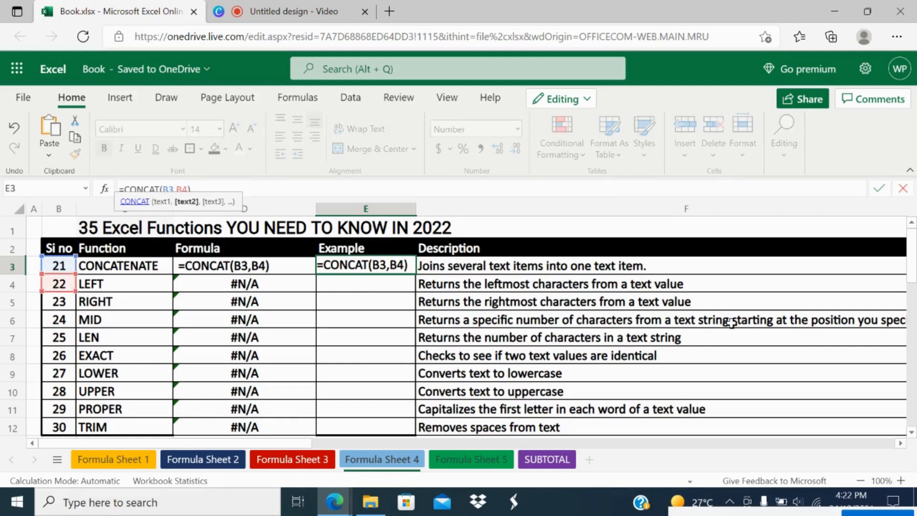
pyautogui.write('"')
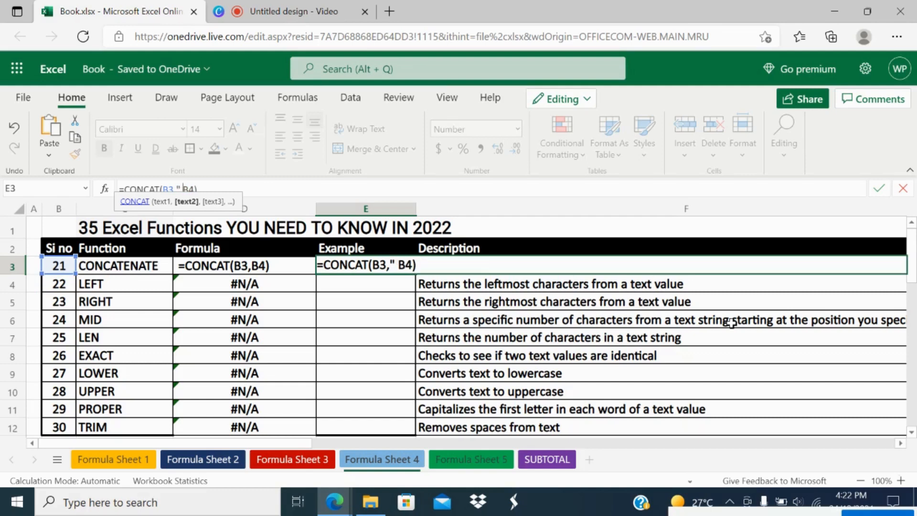
pyautogui.write(' ",')
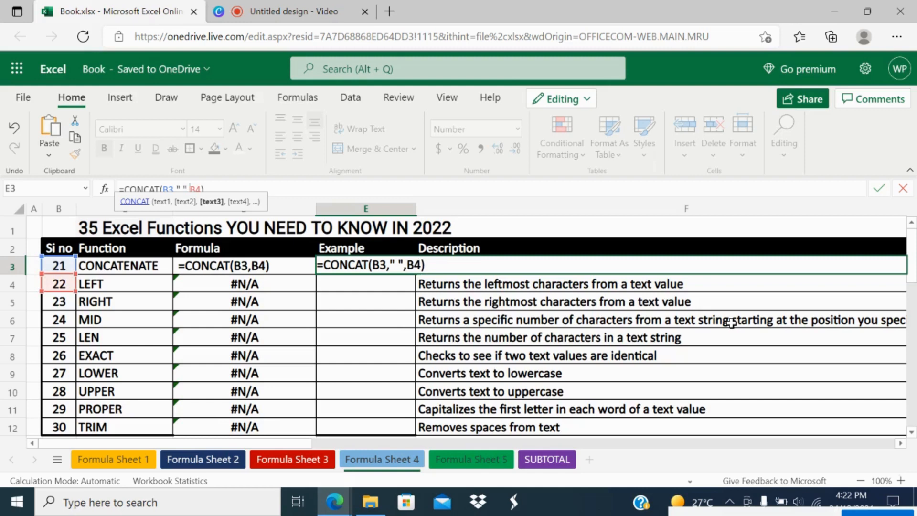
pyautogui.press('Return')
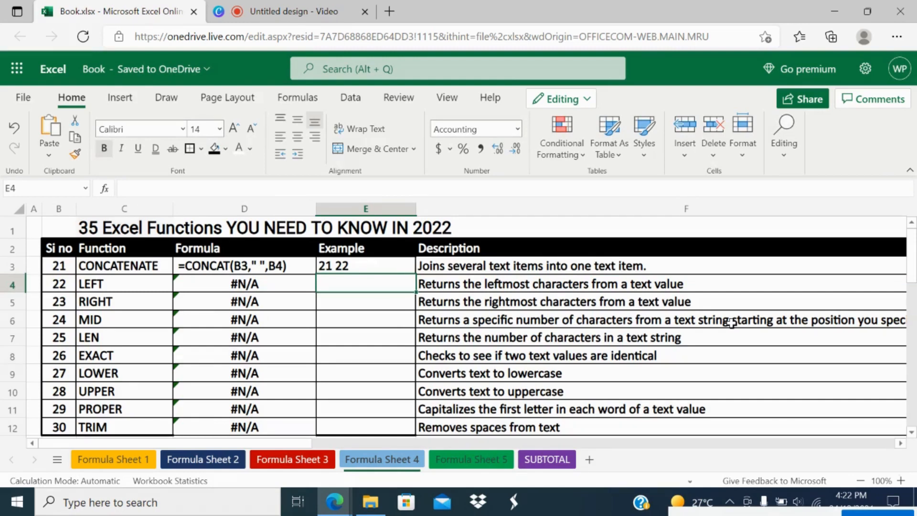
pyautogui.write('left(')
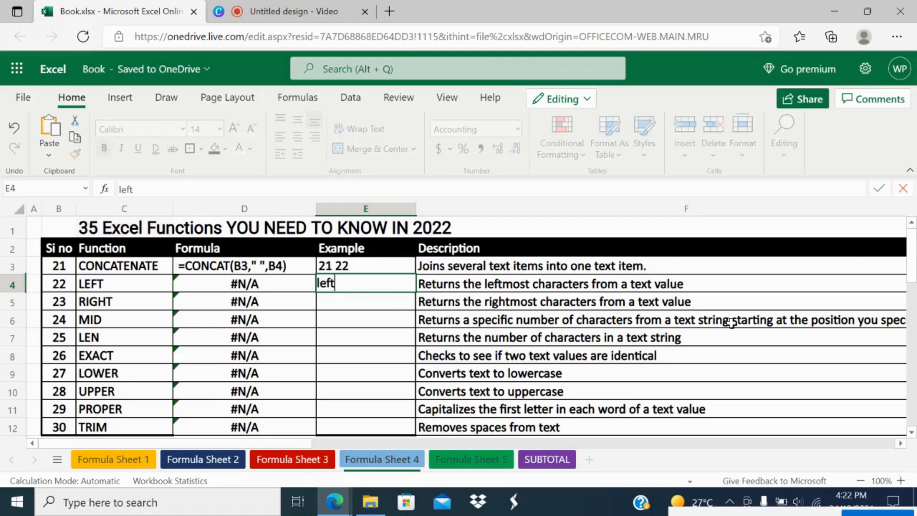
pyautogui.press('BackSpace')
pyautogui.press('BackSpace')
pyautogui.press('BackSpace')
pyautogui.press('BackSpace')
pyautogui.press('BackSpace')
# Enter =LEFT(F4,7) in cell E4 as the LEFT example, and check its source text in the Description column.
pyautogui.write('=left')
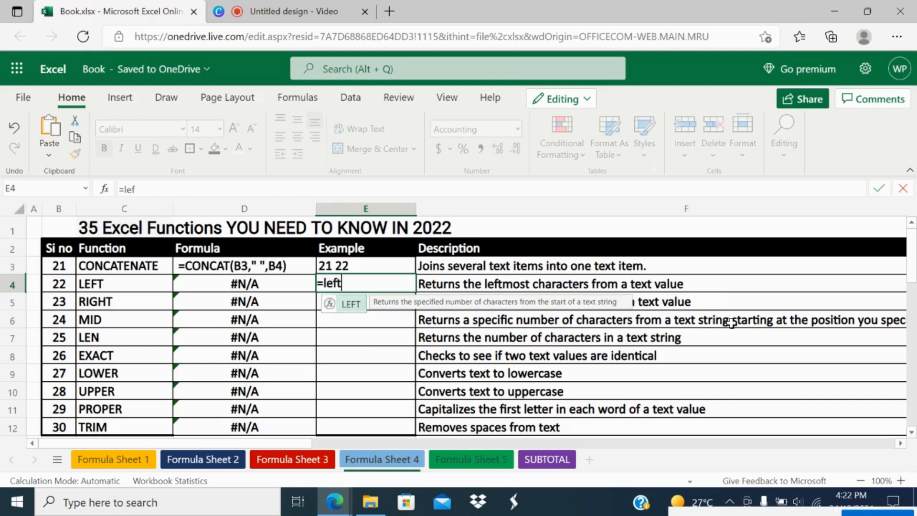
pyautogui.write('(')
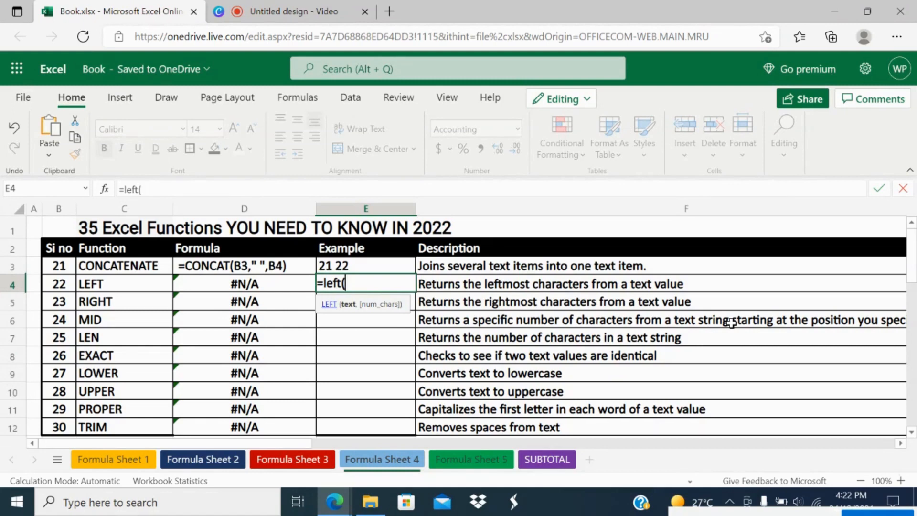
pyautogui.press('Right')
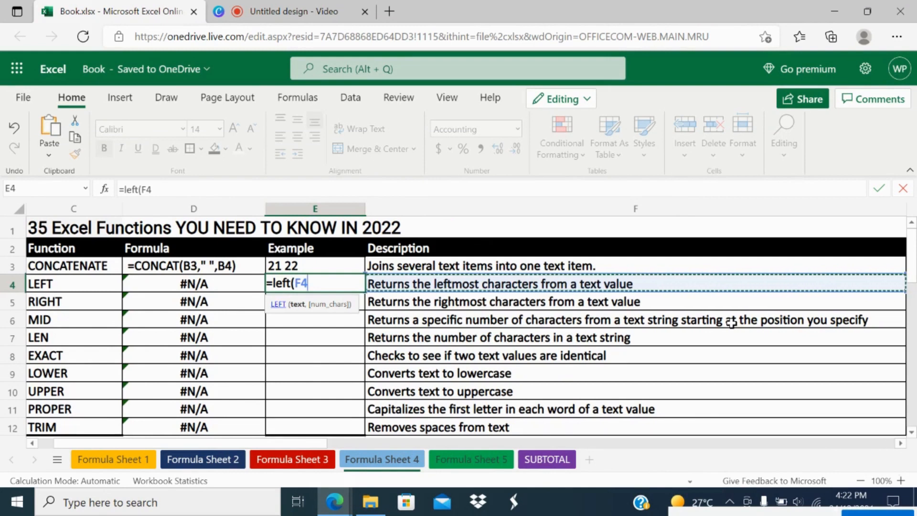
pyautogui.write(',')
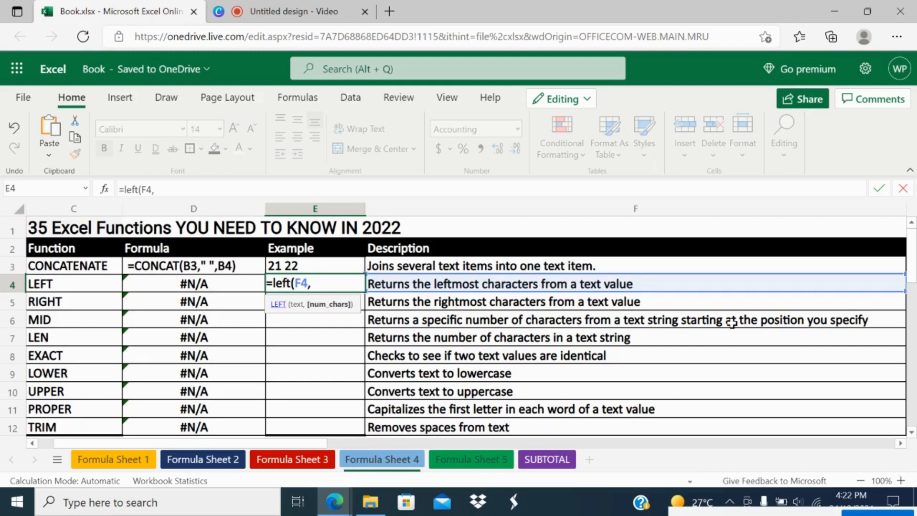
pyautogui.write('7)')
pyautogui.press('Return')
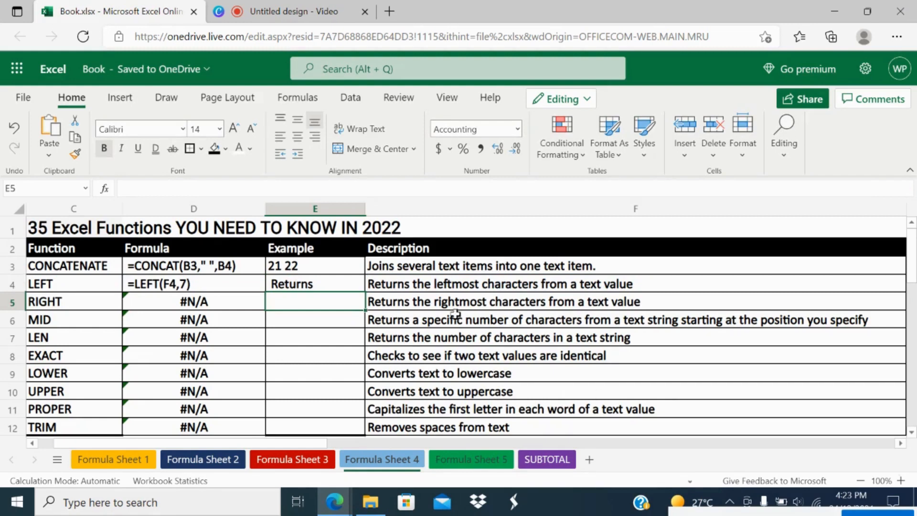
pyautogui.click(374, 279)
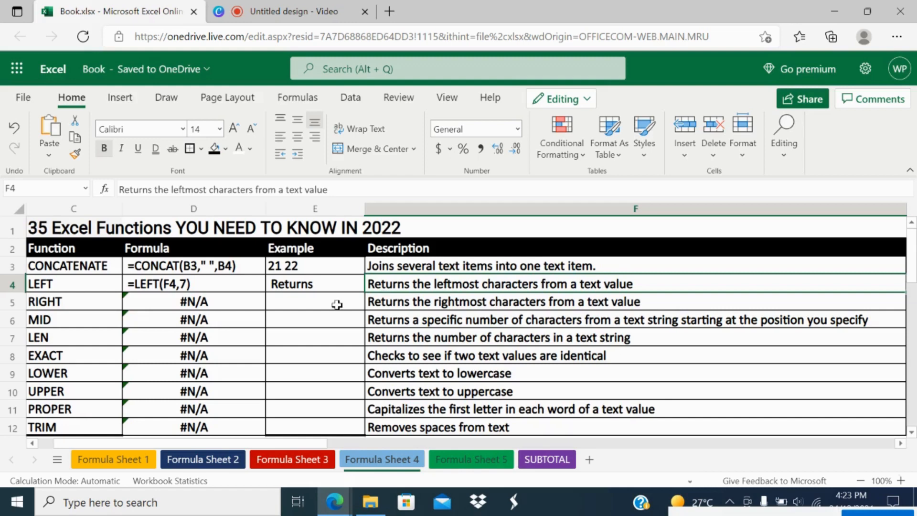
# Enter =RIGHT(F5,5) in cell E5 as the RIGHT example, and check its source text in cell F5.
pyautogui.click(286, 301)
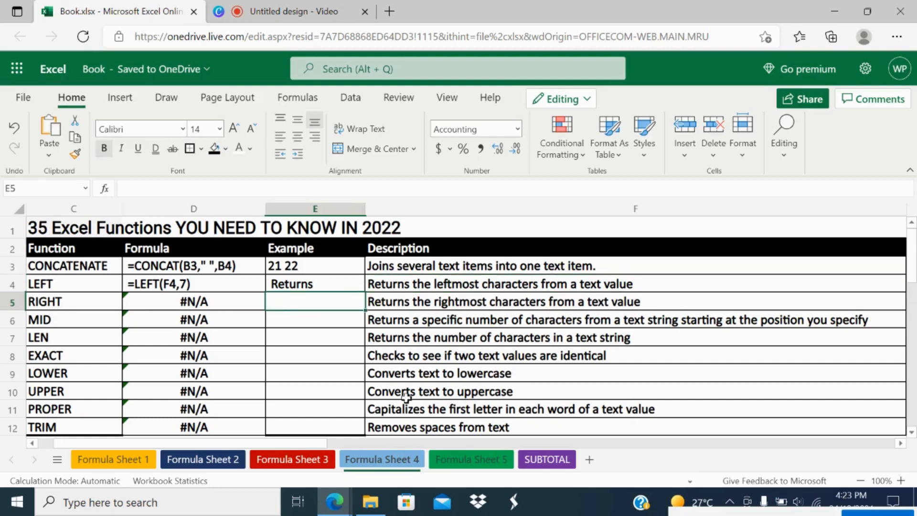
pyautogui.moveTo(315, 446); pyautogui.dragTo(283, 447)
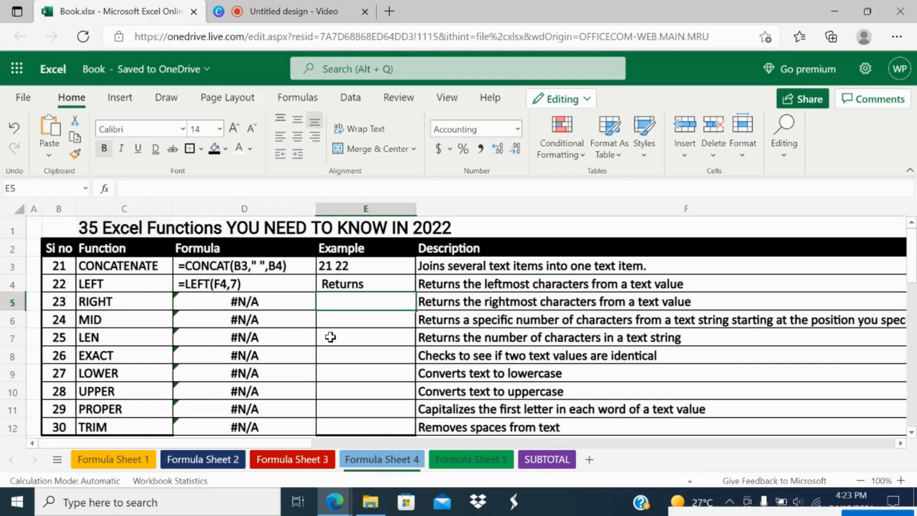
pyautogui.write('=right(')
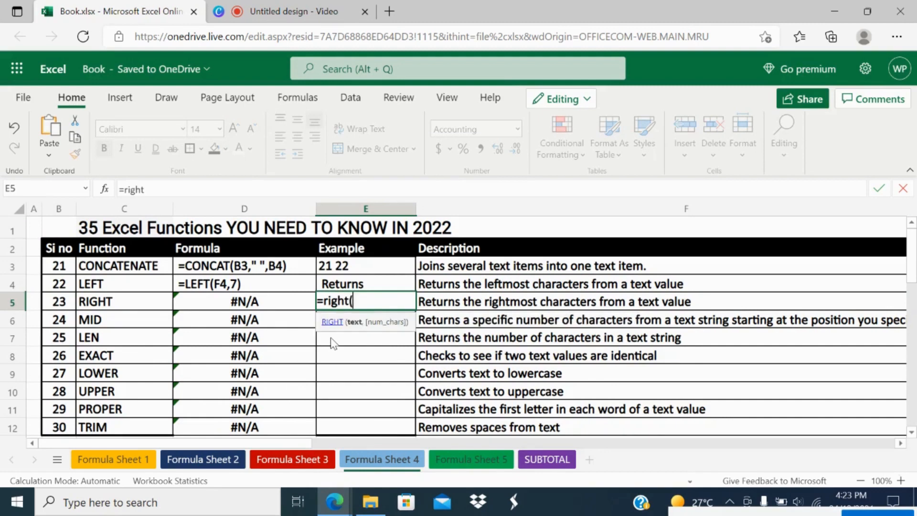
pyautogui.click(460, 302)
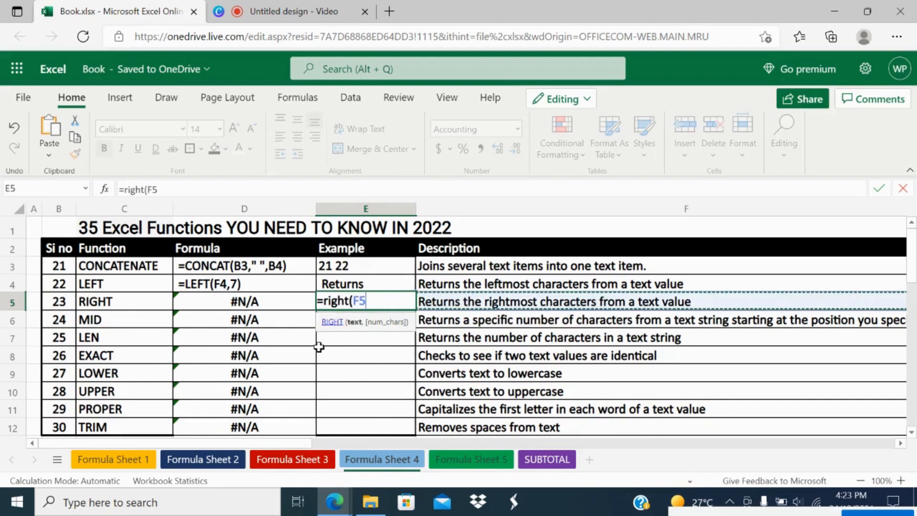
pyautogui.write(',')
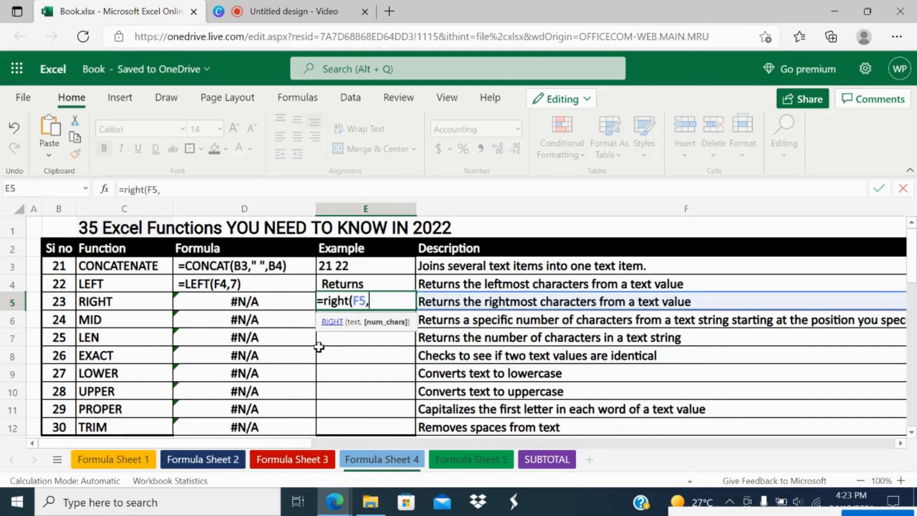
pyautogui.write('5)')
pyautogui.press('Return')
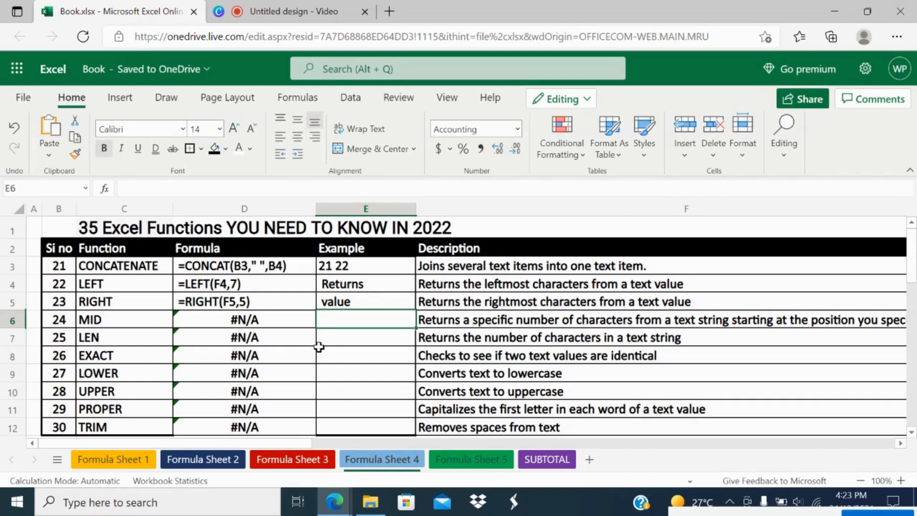
pyautogui.click(337, 304)
pyautogui.click(568, 297)
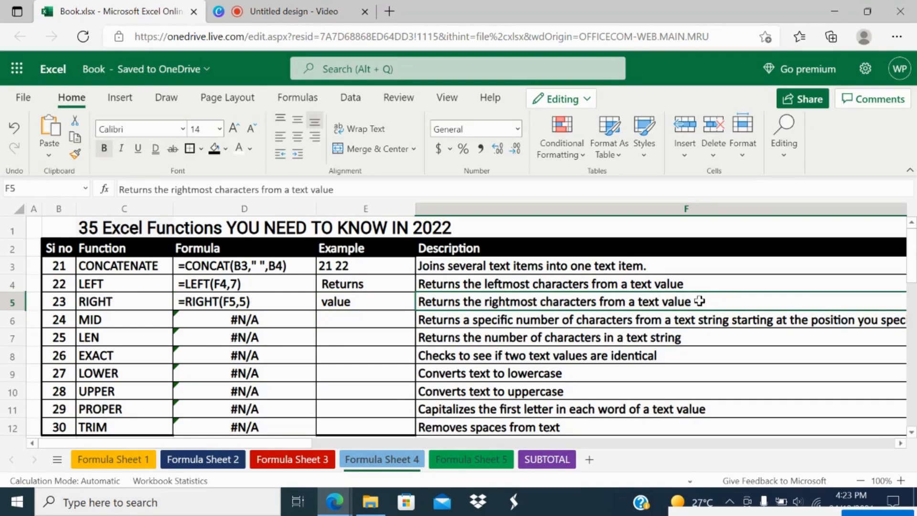
# Enter =MID(F6,25,5) in cell E6 as the MID example, and check the formula and its source text in F6.
pyautogui.click(384, 321)
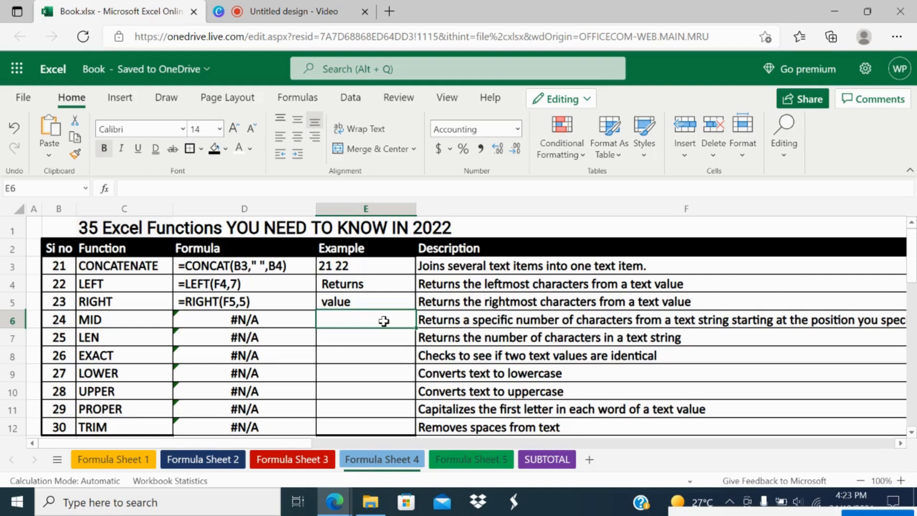
pyautogui.write('=mid')
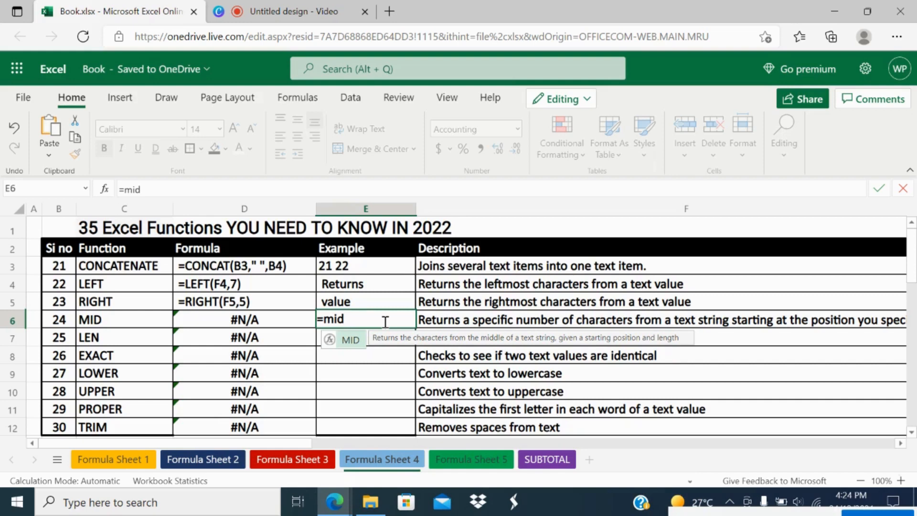
pyautogui.write('(')
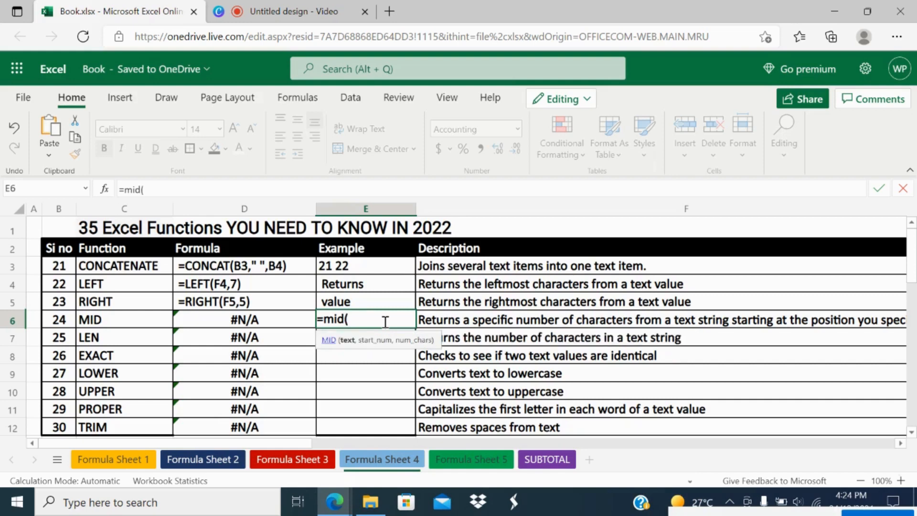
pyautogui.click(670, 320)
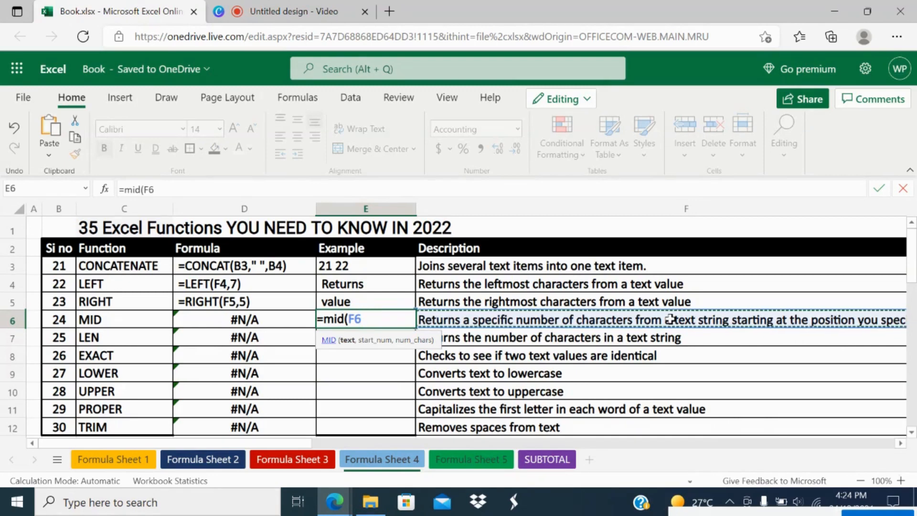
pyautogui.write(',')
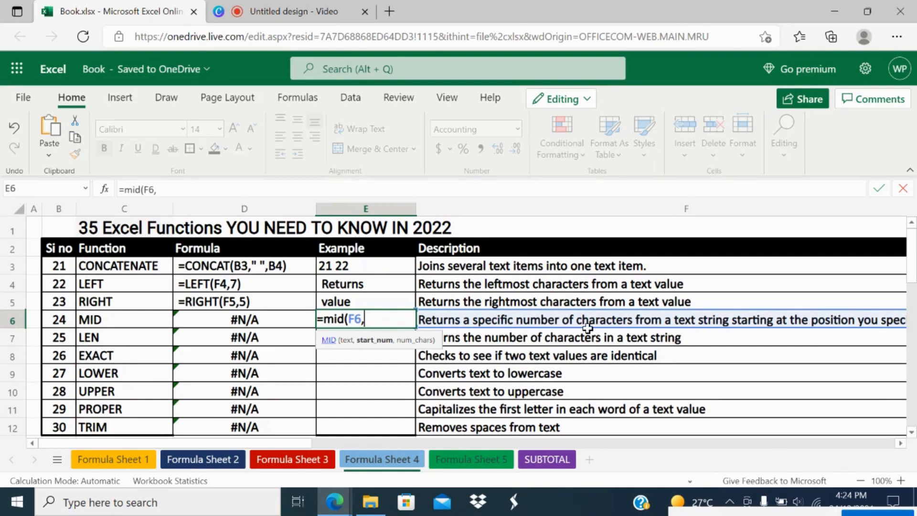
pyautogui.write('25,')
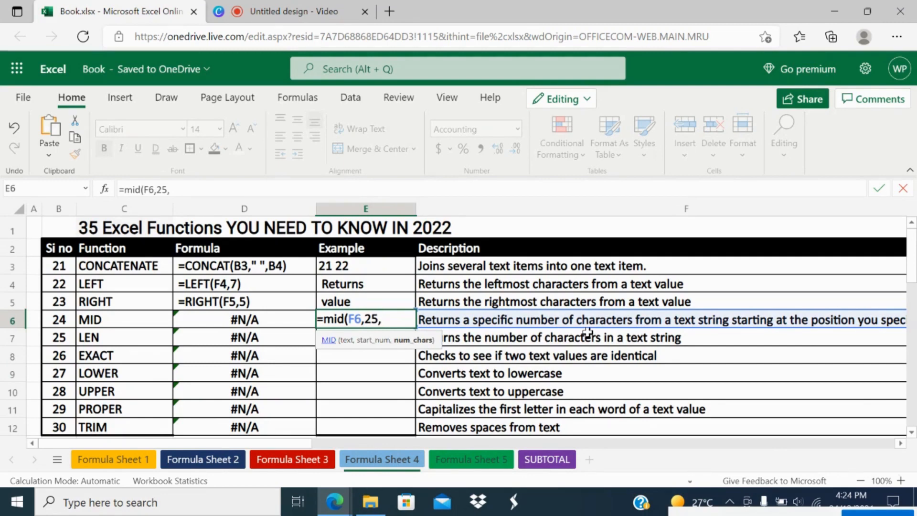
pyautogui.write('5)')
pyautogui.press('Return')
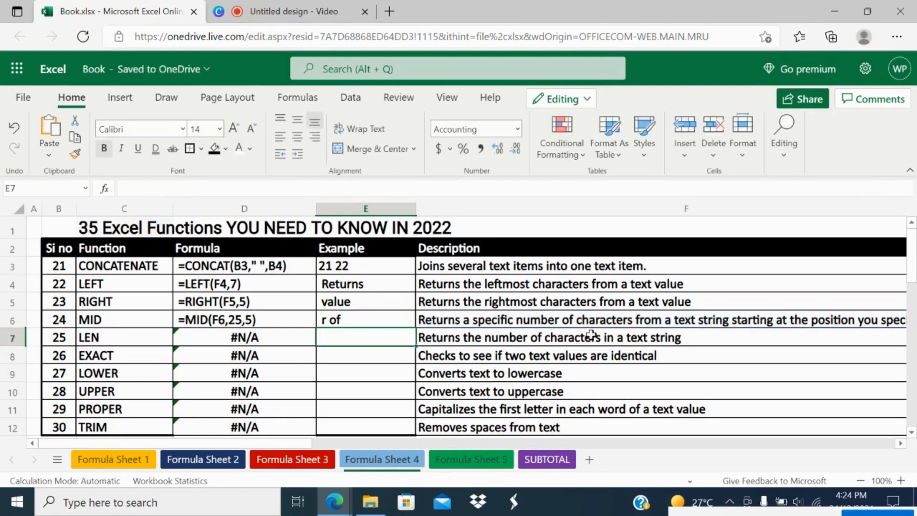
pyautogui.click(377, 324)
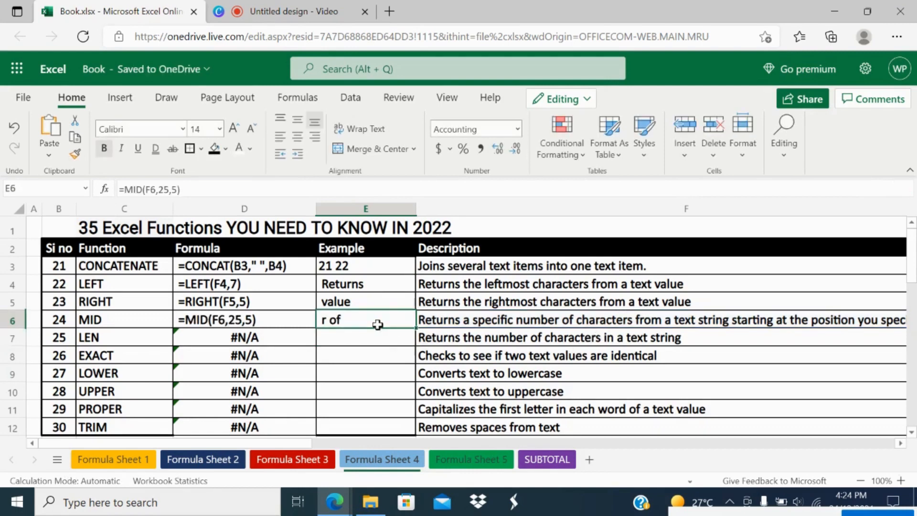
pyautogui.click(553, 321)
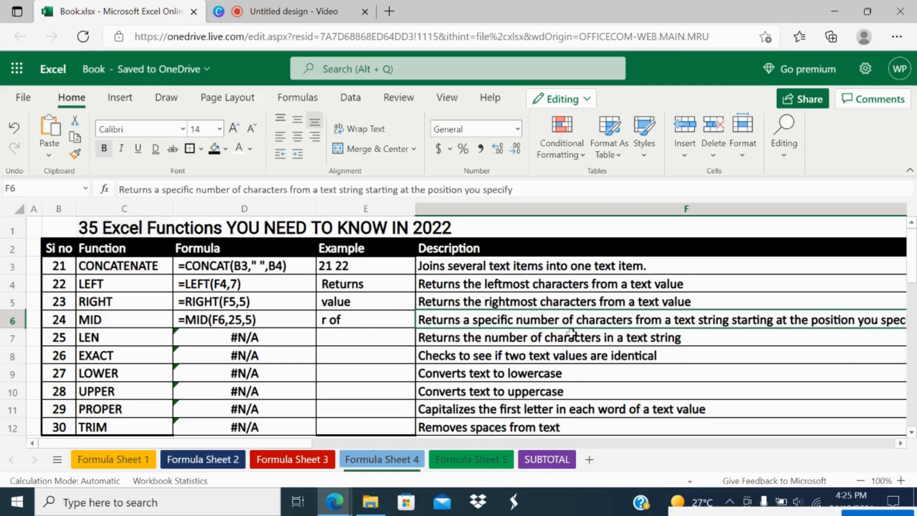
# Enter =LEN(F7) in cell E7 as the LEN example, and check the text it counts in cell F7.
pyautogui.click(379, 337)
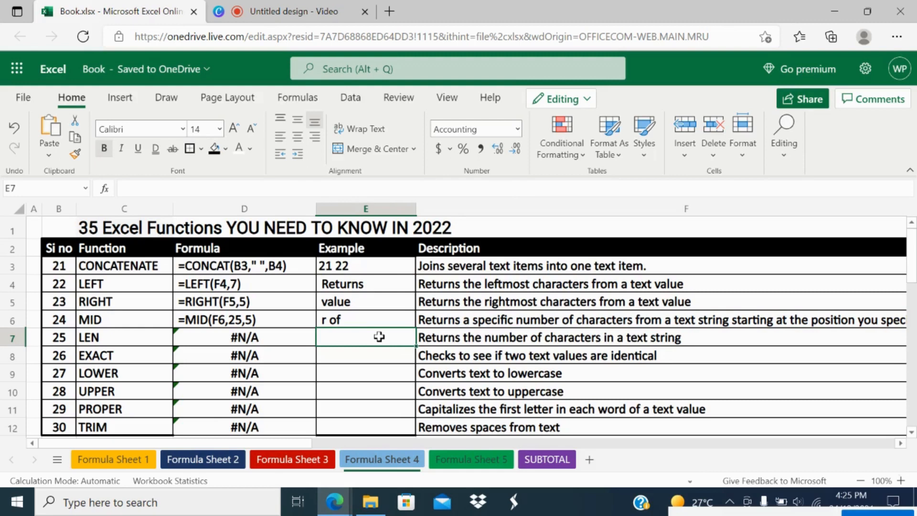
pyautogui.write('=le')
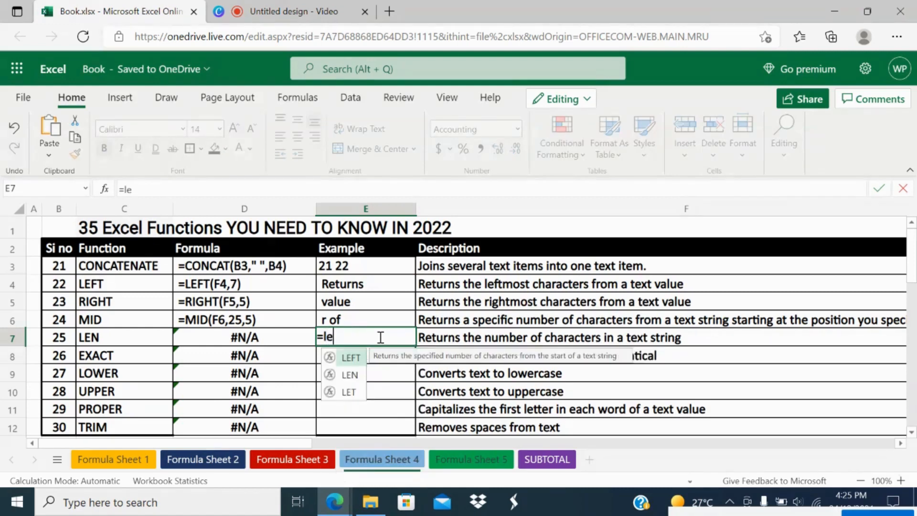
pyautogui.write('n(')
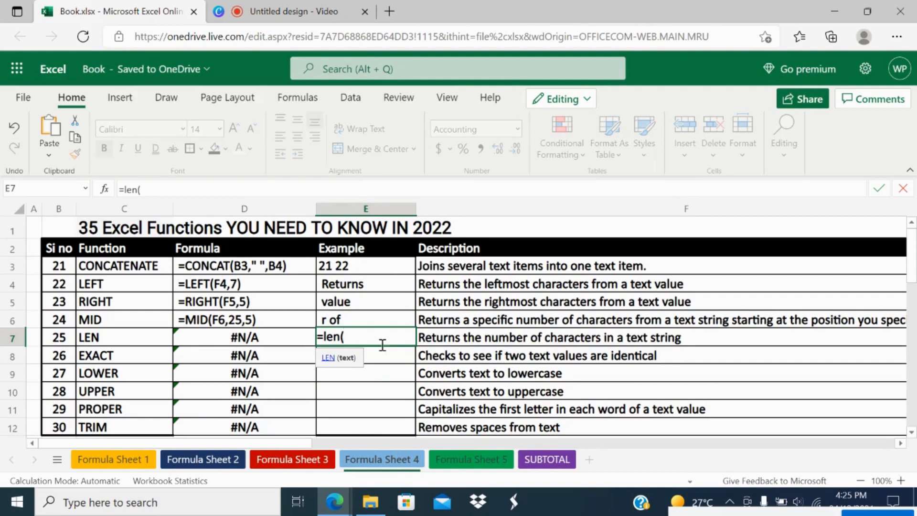
pyautogui.click(485, 334)
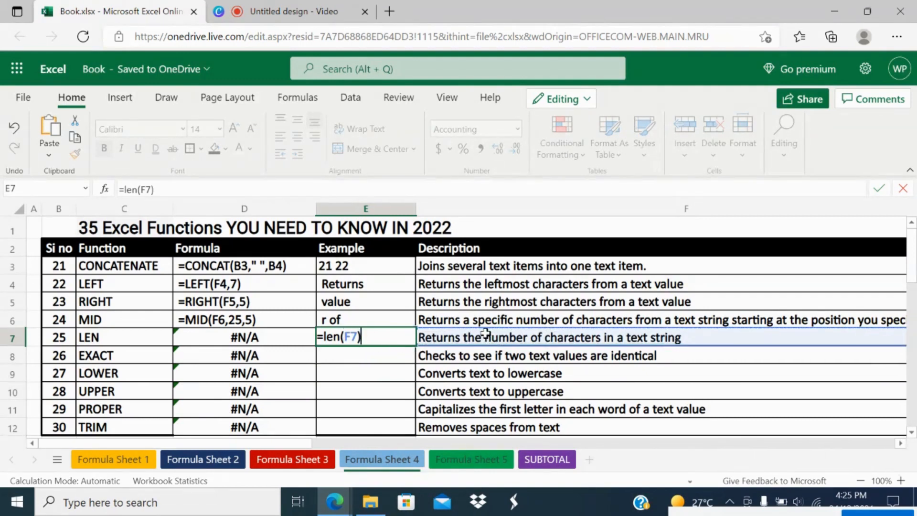
pyautogui.press('Return')
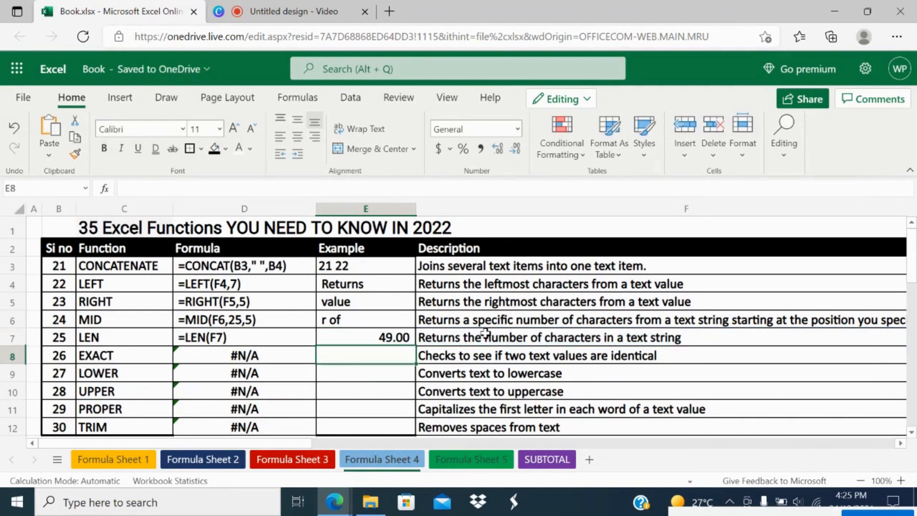
pyautogui.click(483, 338)
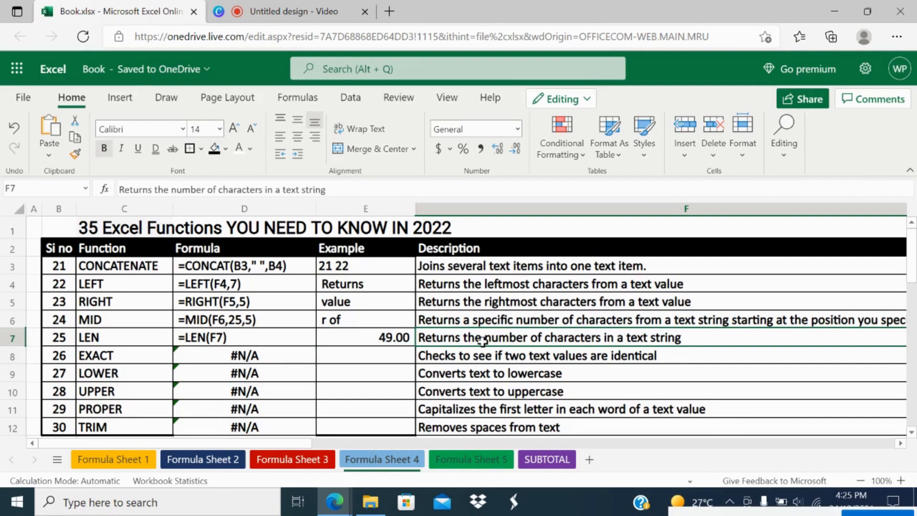
# Enter =EXACT(B7,B8) in cell E8 as the EXACT example, comparing two serial numbers.
pyautogui.click(391, 357)
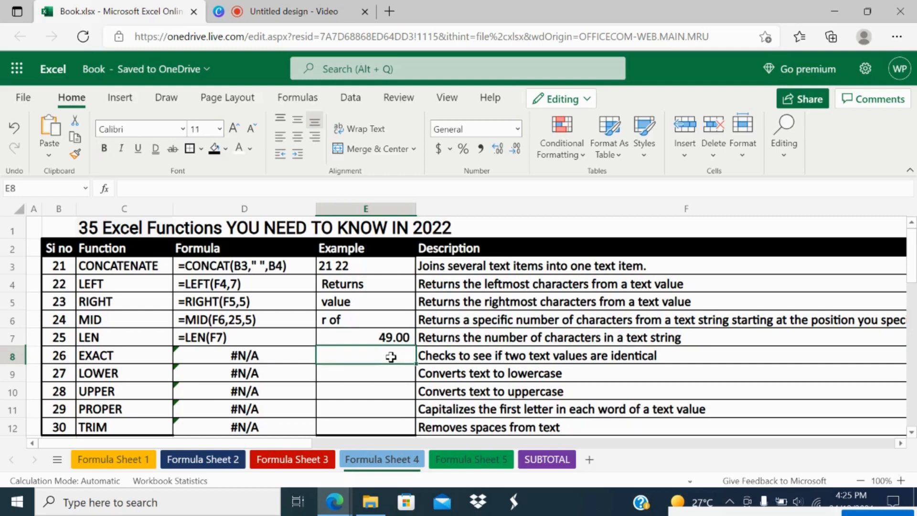
pyautogui.write('=e')
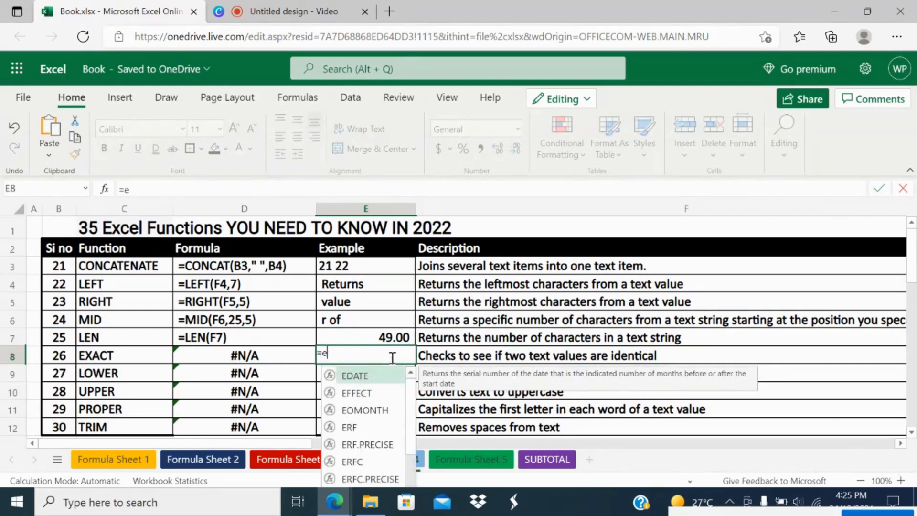
pyautogui.write('x')
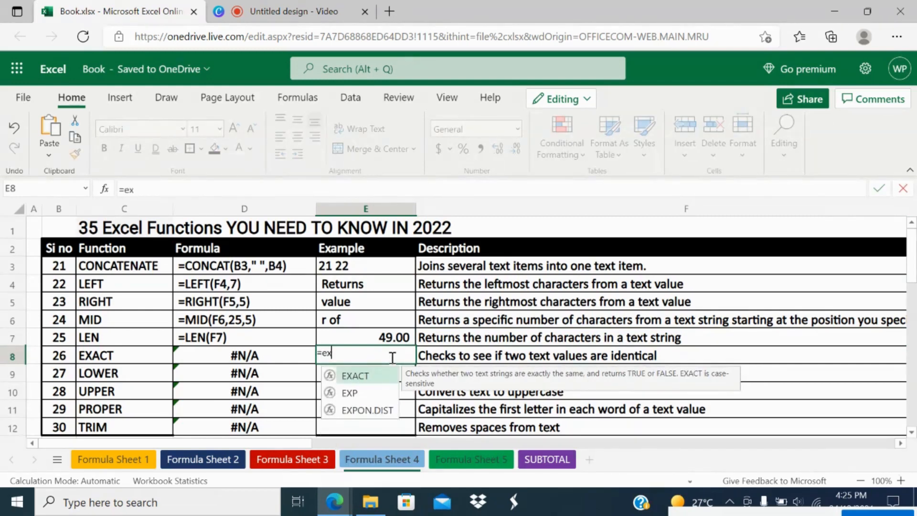
pyautogui.doubleClick(362, 376)
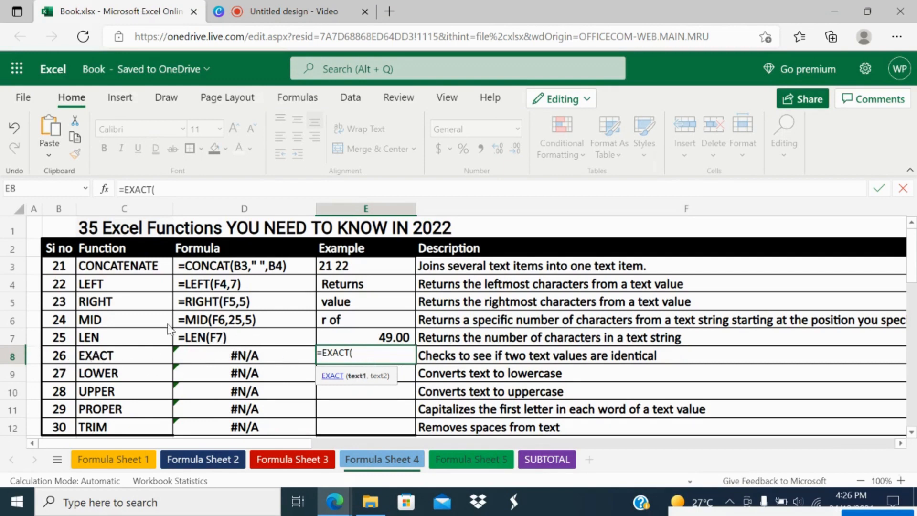
pyautogui.click(65, 339)
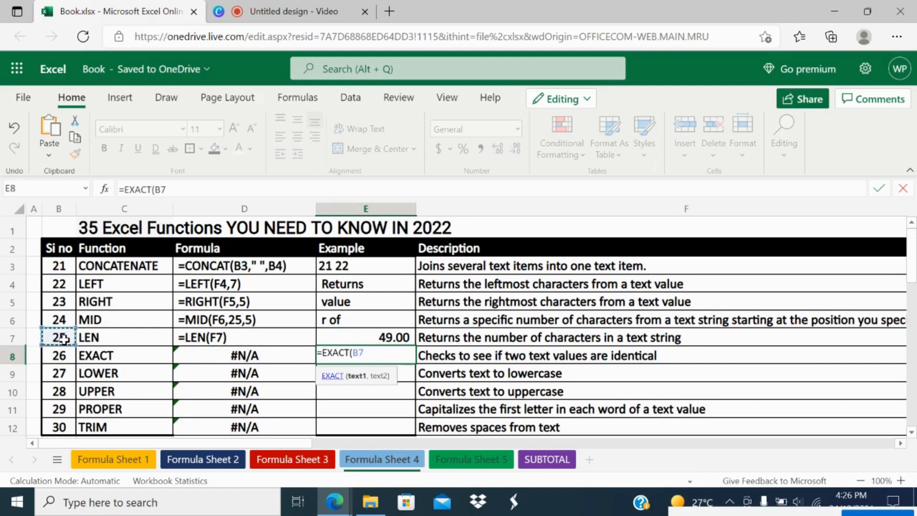
pyautogui.write(',')
pyautogui.click(59, 358)
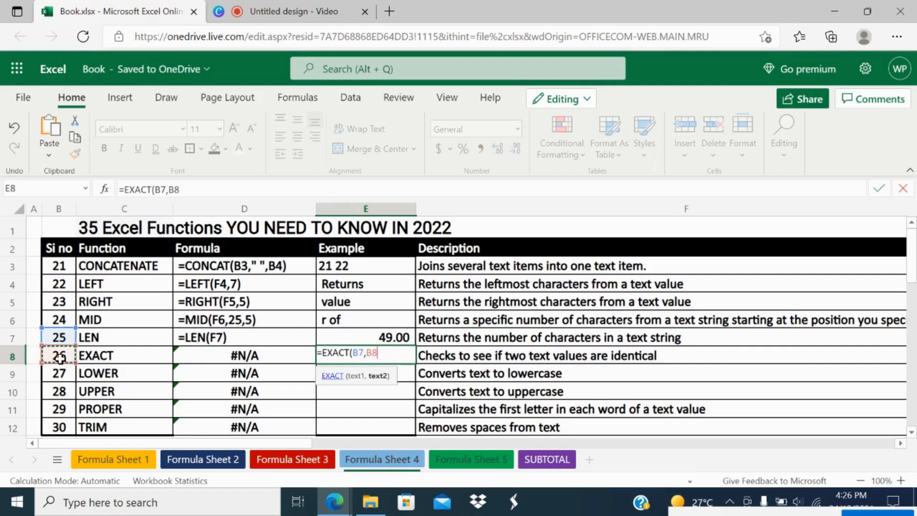
pyautogui.write(')')
pyautogui.press('Return')
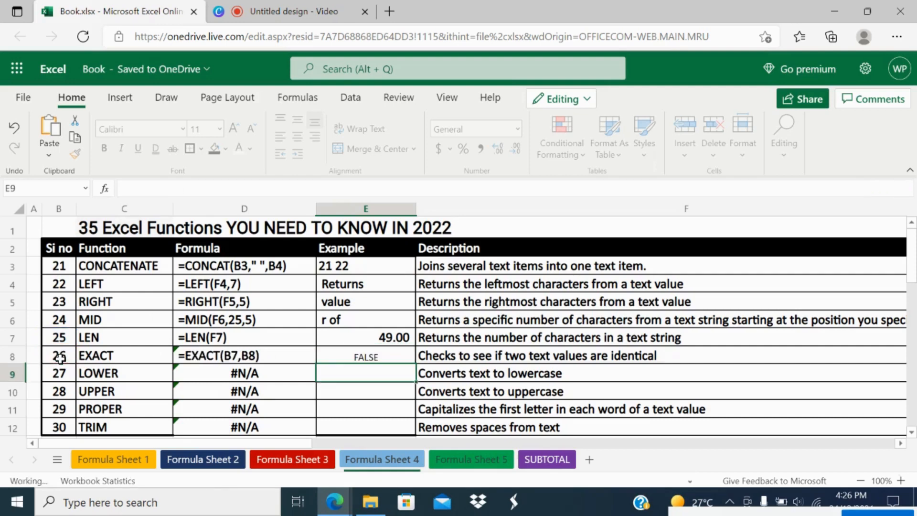
# Check the EXACT formula in cell E8 and the cells it refers to.
pyautogui.click(335, 343)
pyautogui.click(334, 357)
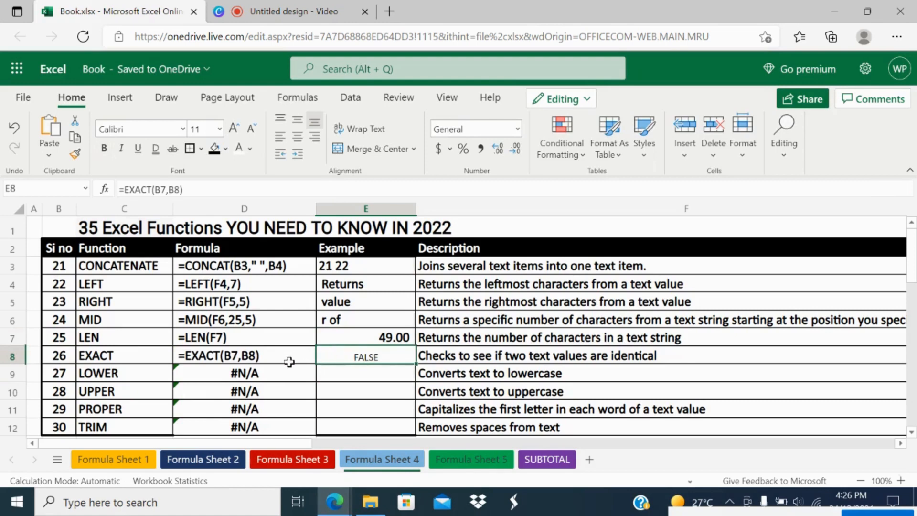
pyautogui.click(122, 356)
pyautogui.click(366, 357)
pyautogui.doubleClick(366, 357)
pyautogui.press('Return')
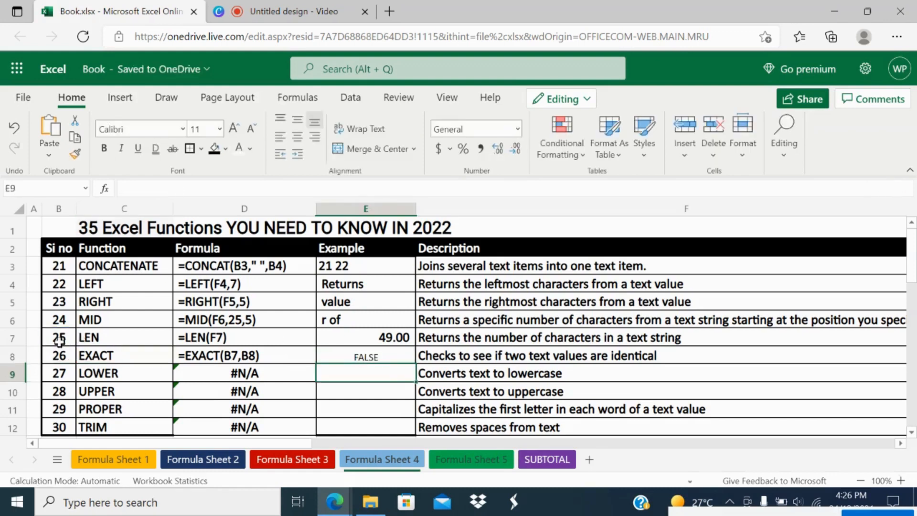
# Copy the serial number 25 from cell B7 into cell B8 so the EXACT example compares identical values.
pyautogui.click(59, 337)
pyautogui.hotkey('ctrl', 'c')
pyautogui.click(58, 356)
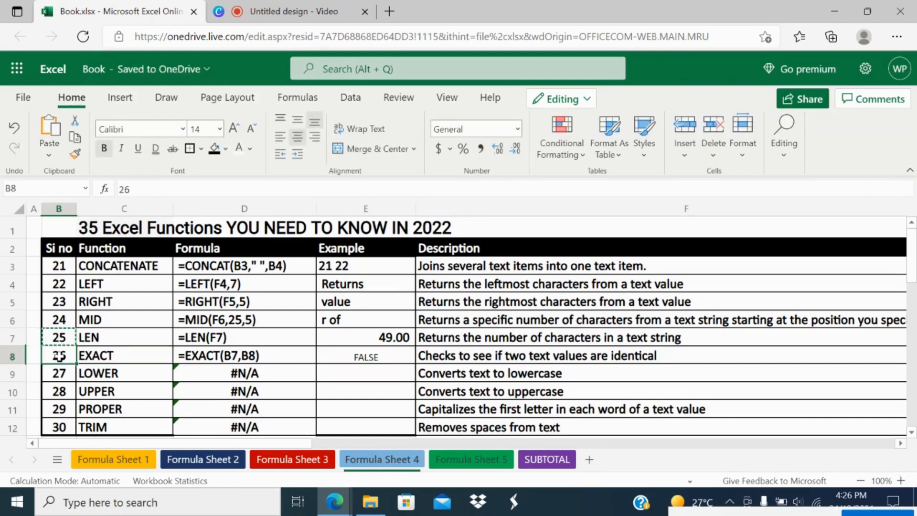
pyautogui.hotkey('ctrl', 'v')
# Enter =LOWER(C9) in cell E9 as the LOWER example, and check its formula.
pyautogui.click(366, 374)
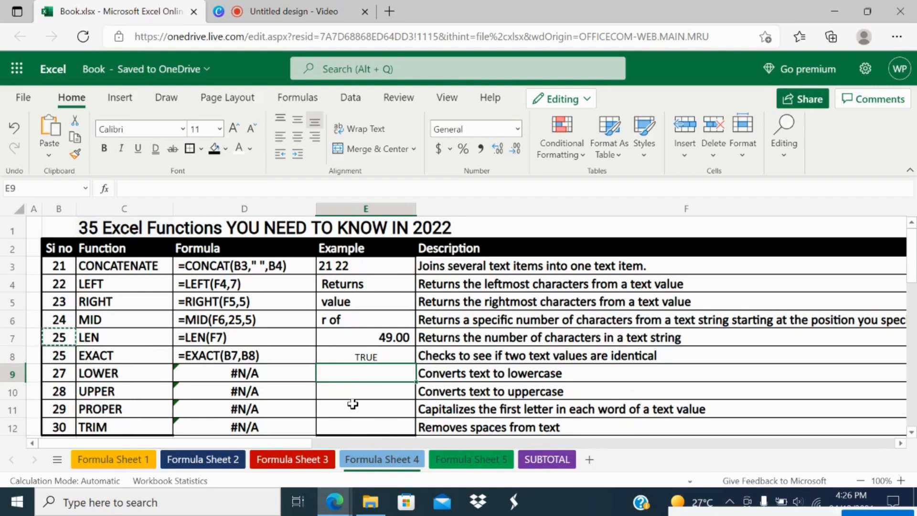
pyautogui.write('=lower')
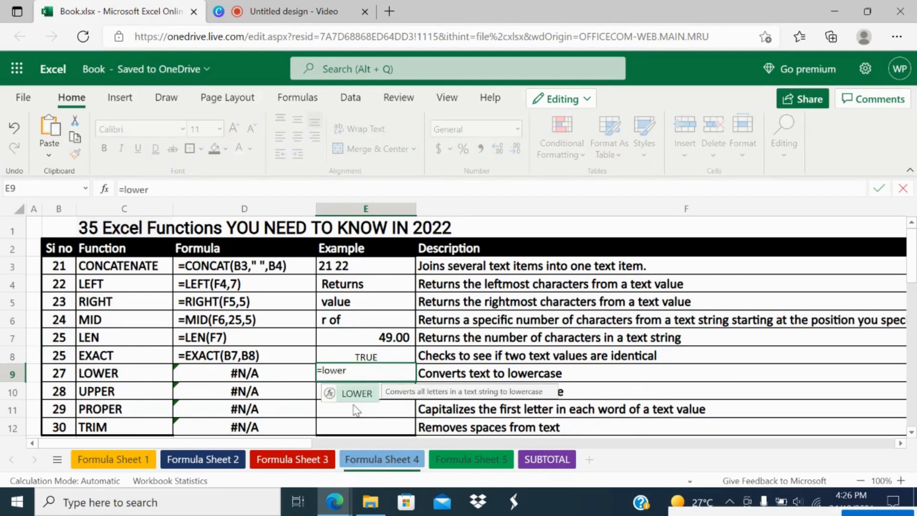
pyautogui.write('(')
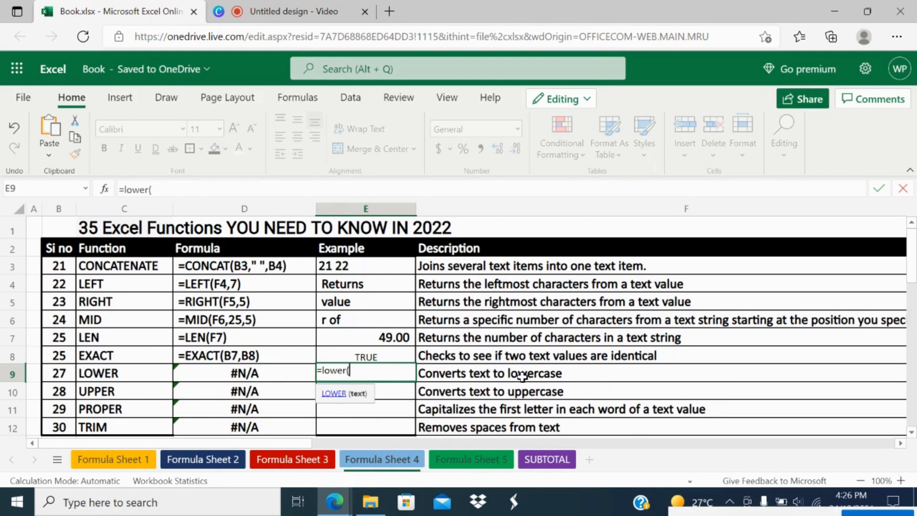
pyautogui.click(95, 373)
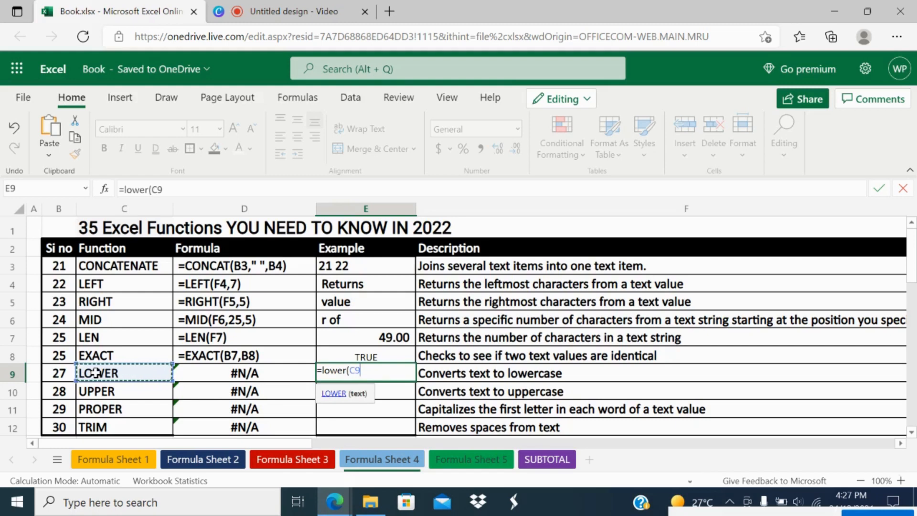
pyautogui.write(')')
pyautogui.click(96, 372)
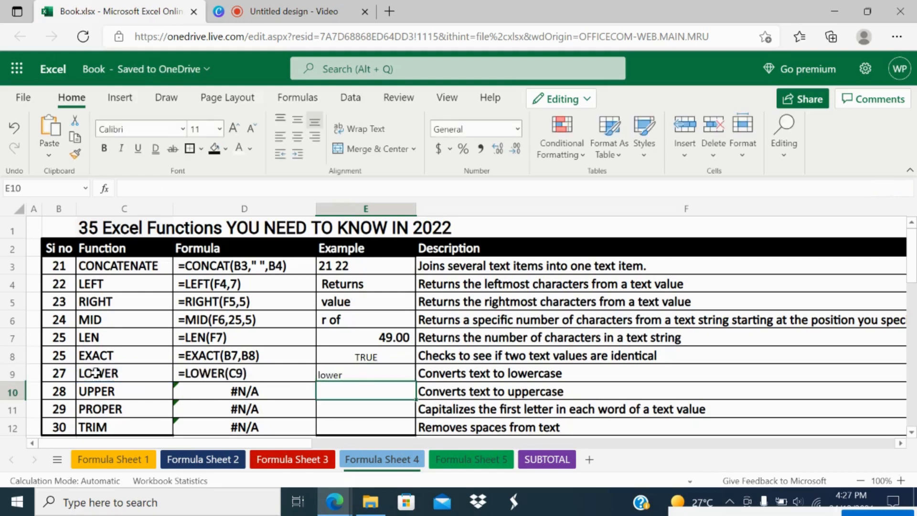
pyautogui.click(353, 375)
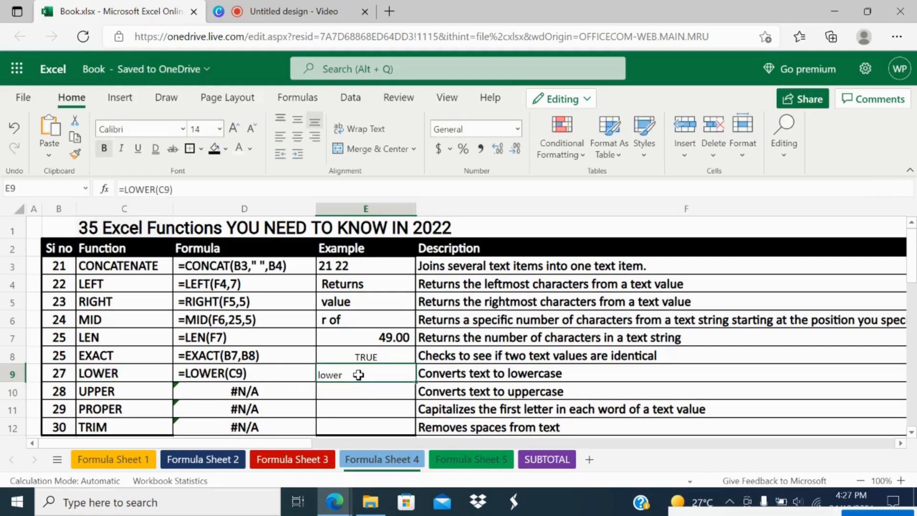
# Enter =UPPER(E9) in cell E10 as the UPPER example, and compare it with the lowercase text in E9.
pyautogui.click(377, 389)
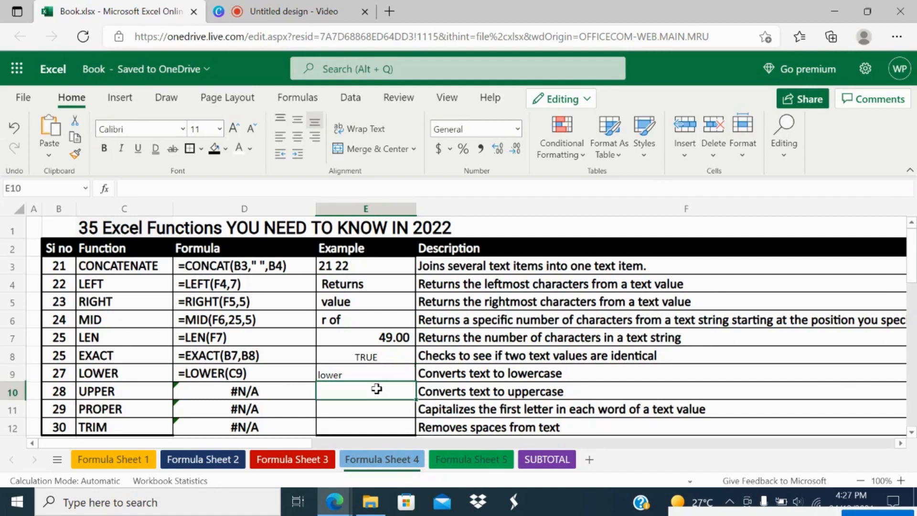
pyautogui.write('=u')
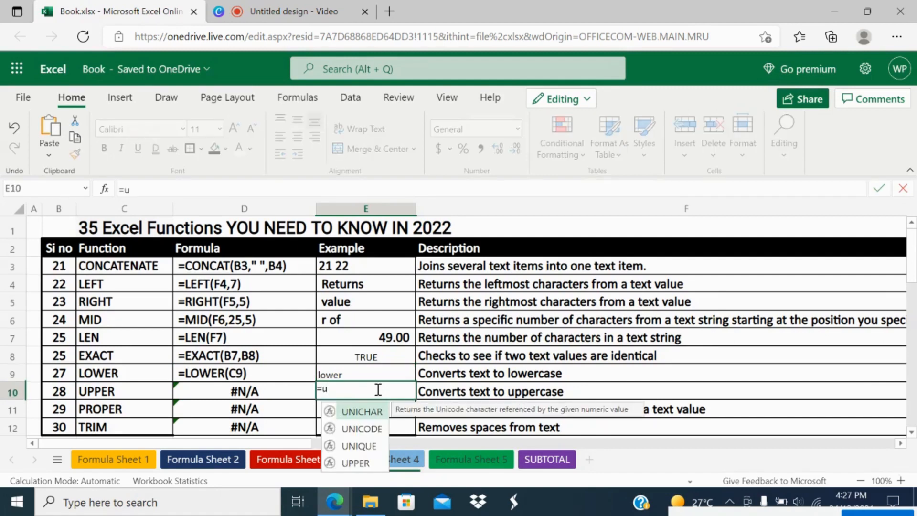
pyautogui.doubleClick(353, 463)
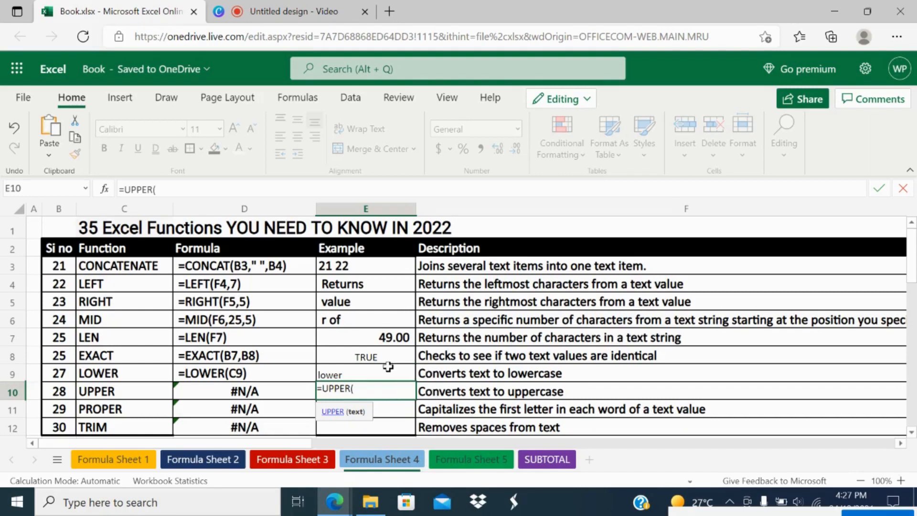
pyautogui.click(387, 368)
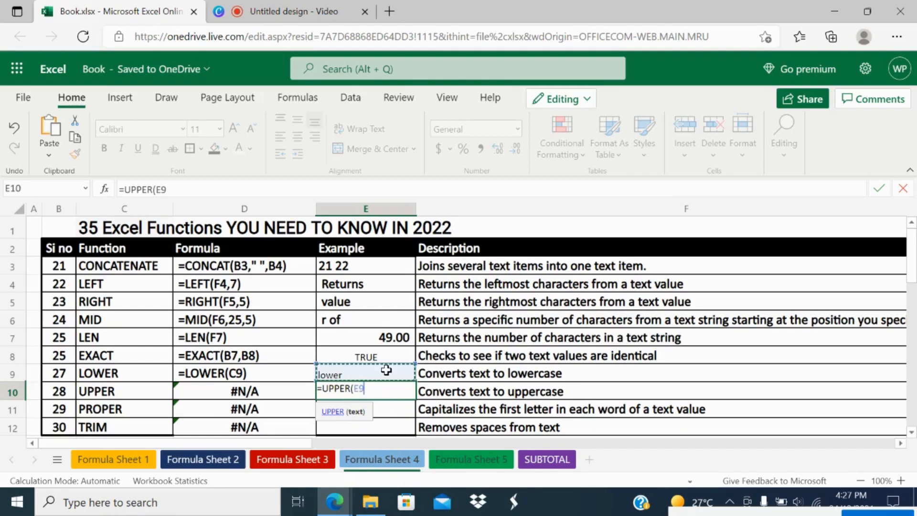
pyautogui.press('Return')
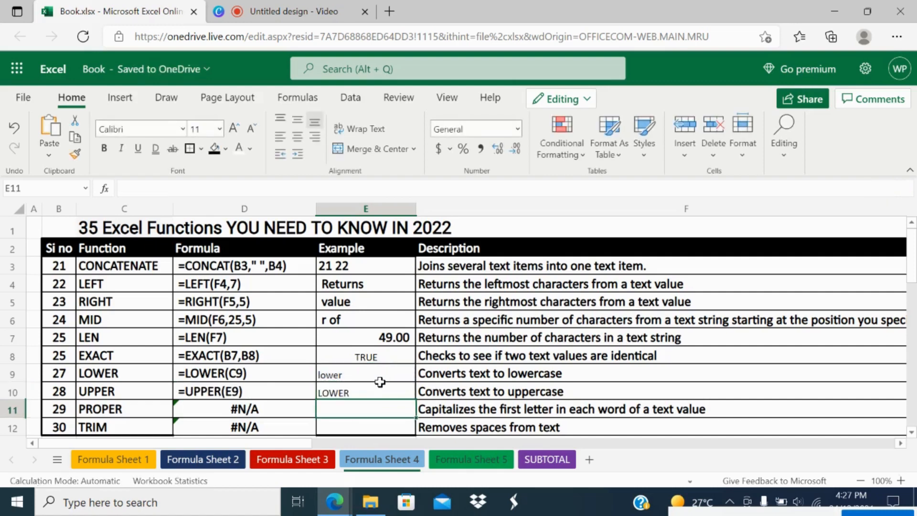
pyautogui.click(379, 384)
pyautogui.click(352, 374)
pyautogui.click(352, 390)
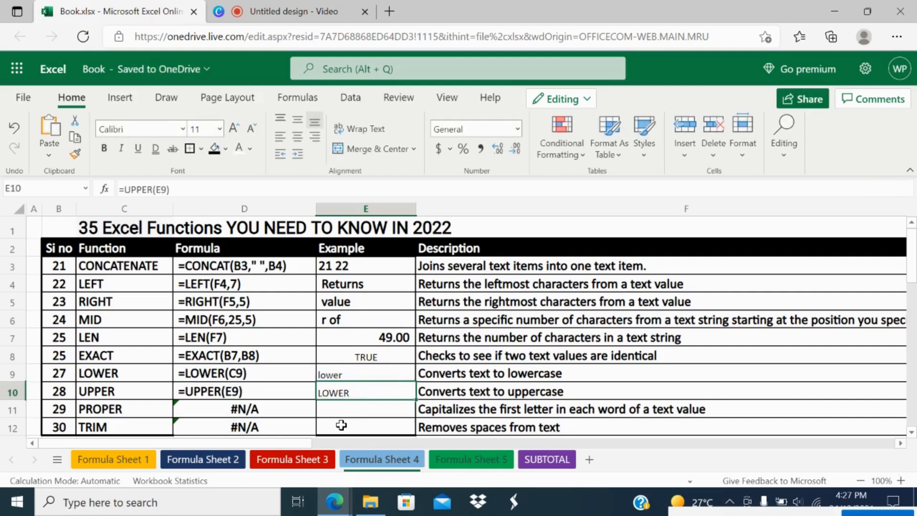
# Enter =PROPER(C11) in cell E11 as the PROPER example, completing the partial formula =pro with the PROPER function.
pyautogui.click(355, 406)
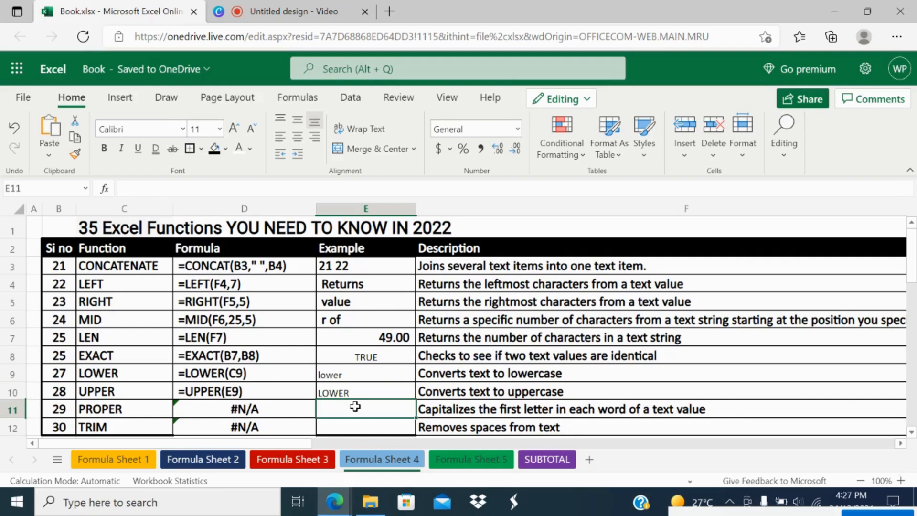
pyautogui.write('=pro')
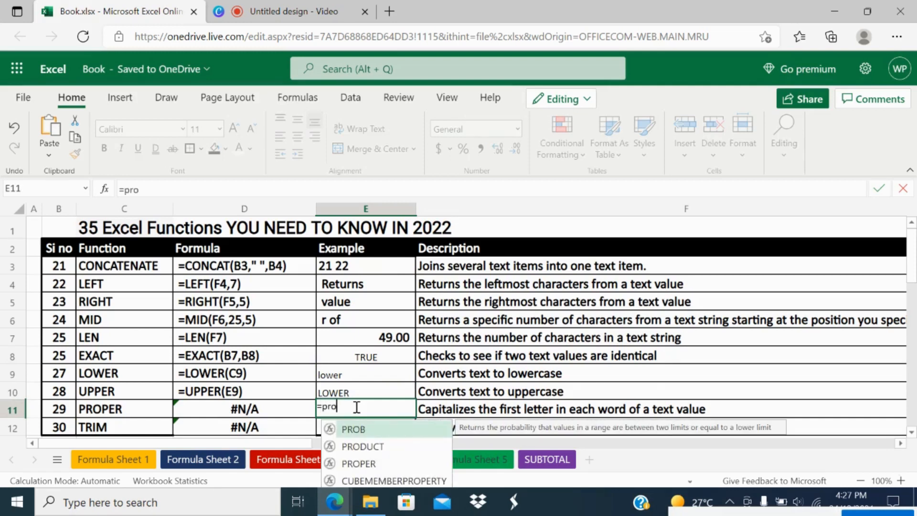
pyautogui.press('Return')
pyautogui.click(98, 373)
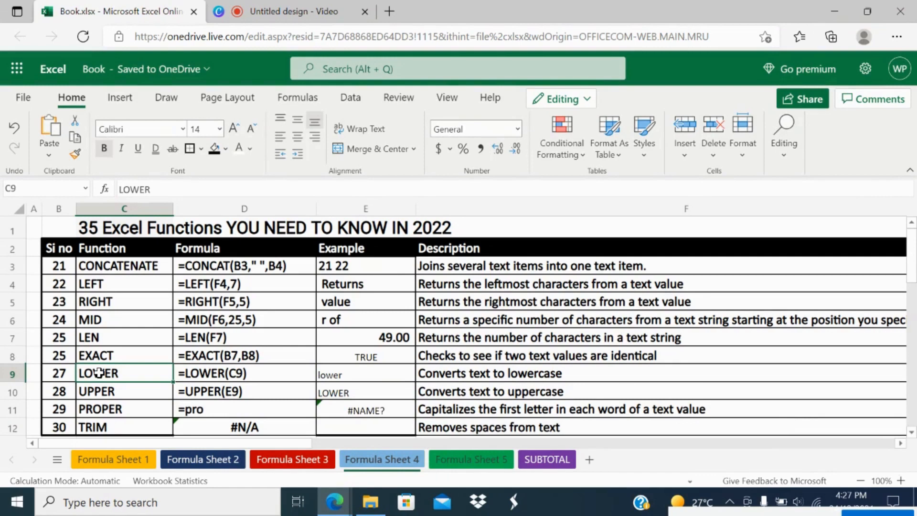
pyautogui.click(335, 413)
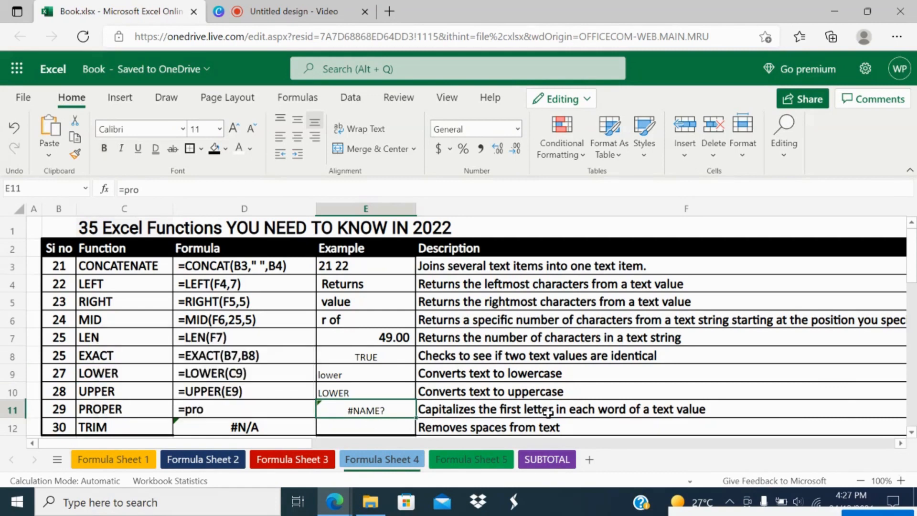
pyautogui.click(528, 413)
pyautogui.click(367, 414)
pyautogui.doubleClick(367, 413)
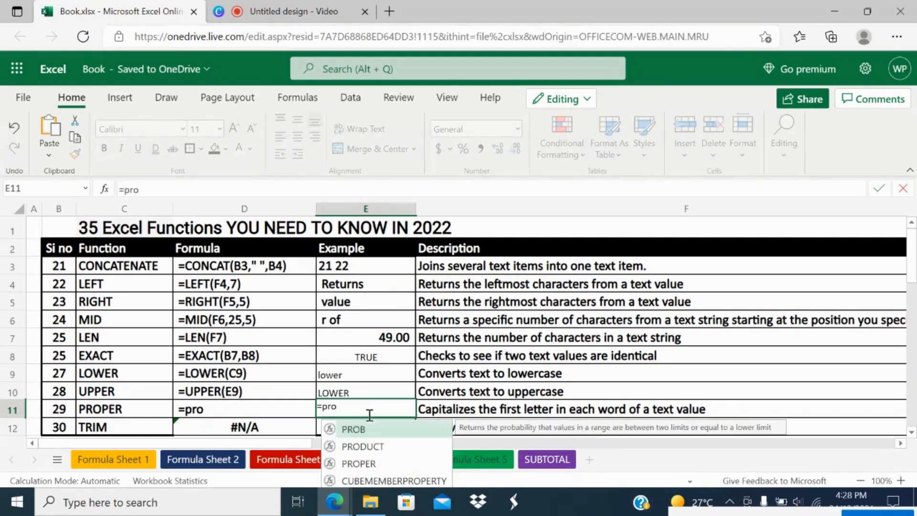
pyautogui.doubleClick(367, 463)
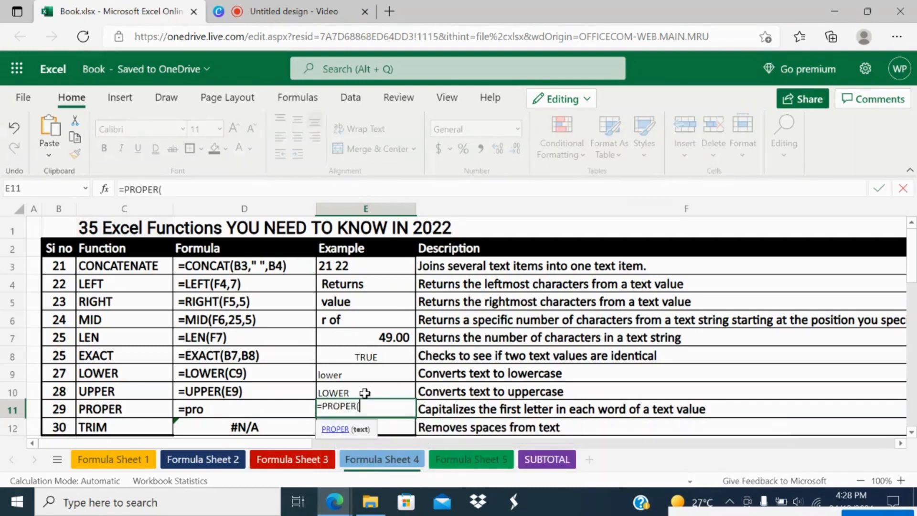
pyautogui.click(127, 407)
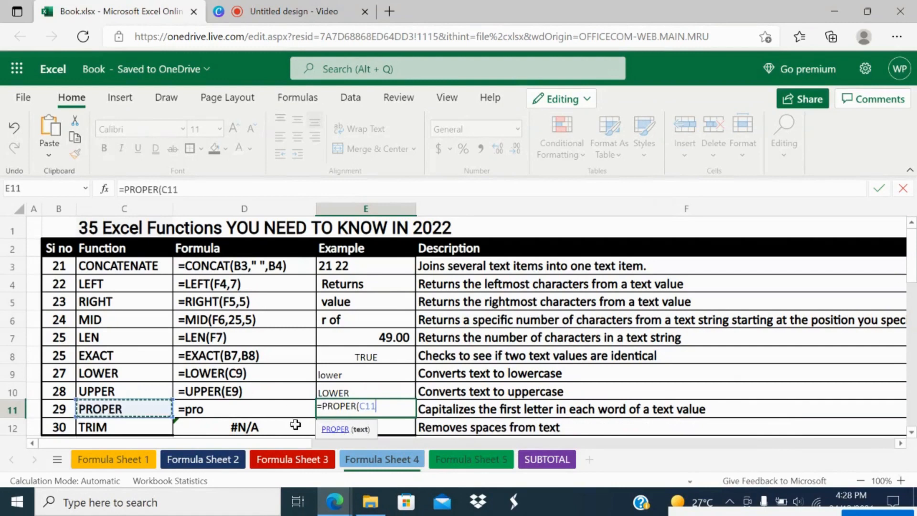
pyautogui.write(')')
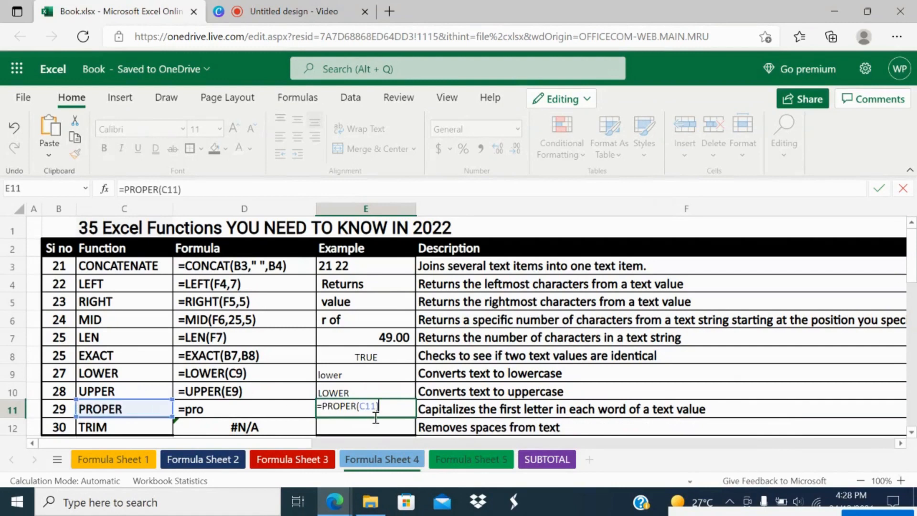
pyautogui.press('Return')
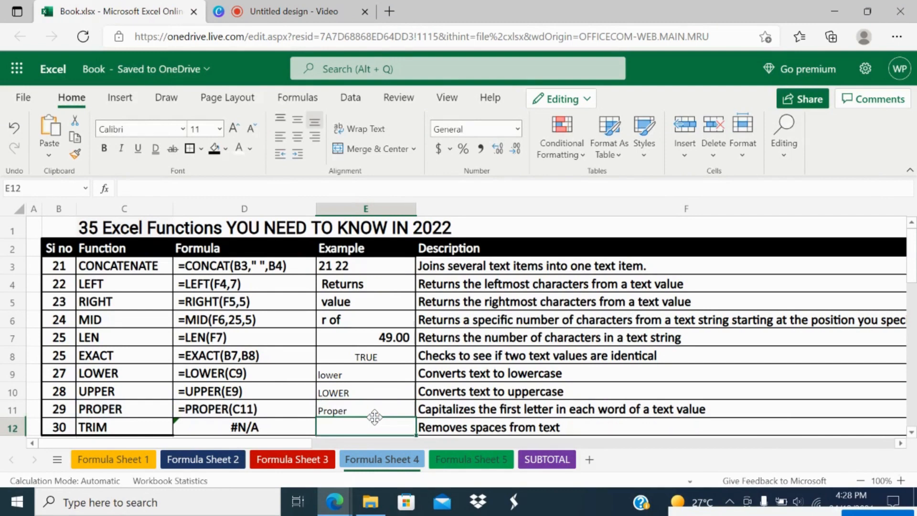
# Examine the source text in cell C12 for extra spaces around the word TRIM.
pyautogui.scroll(-1, 372, 414)
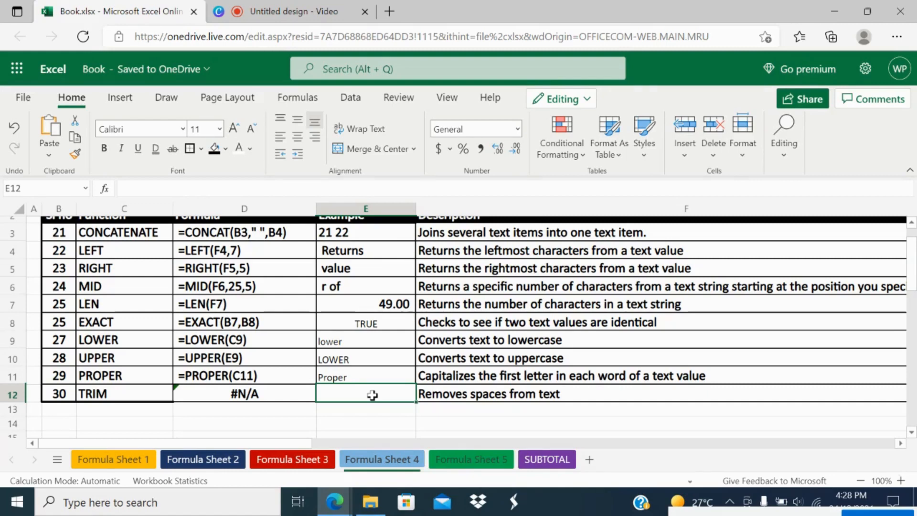
pyautogui.click(116, 389)
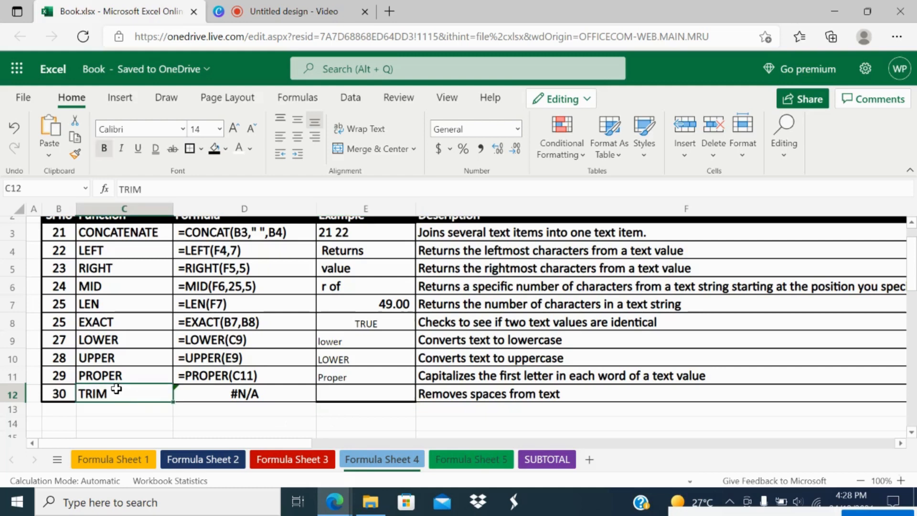
pyautogui.click(182, 183)
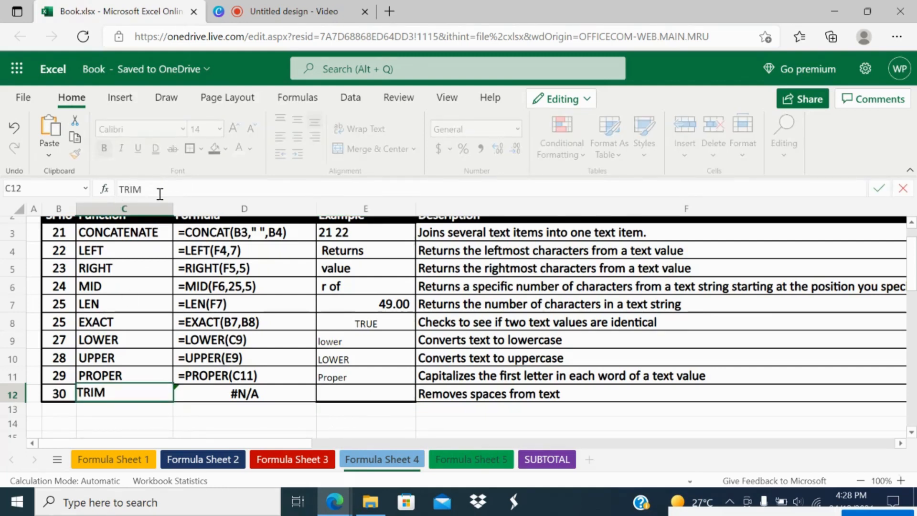
pyautogui.click(120, 190)
pyautogui.click(175, 190)
pyautogui.moveTo(141, 193); pyautogui.dragTo(153, 193)
# Enter =TRIM(C12) in cell E12 as the TRIM example, and check it against the source text in C12.
pyautogui.click(358, 395)
pyautogui.write('=trim')
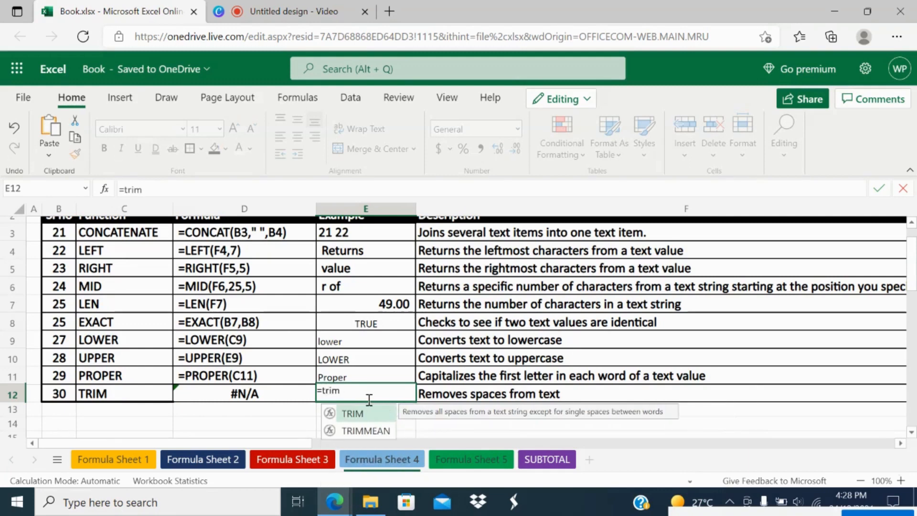
pyautogui.doubleClick(363, 414)
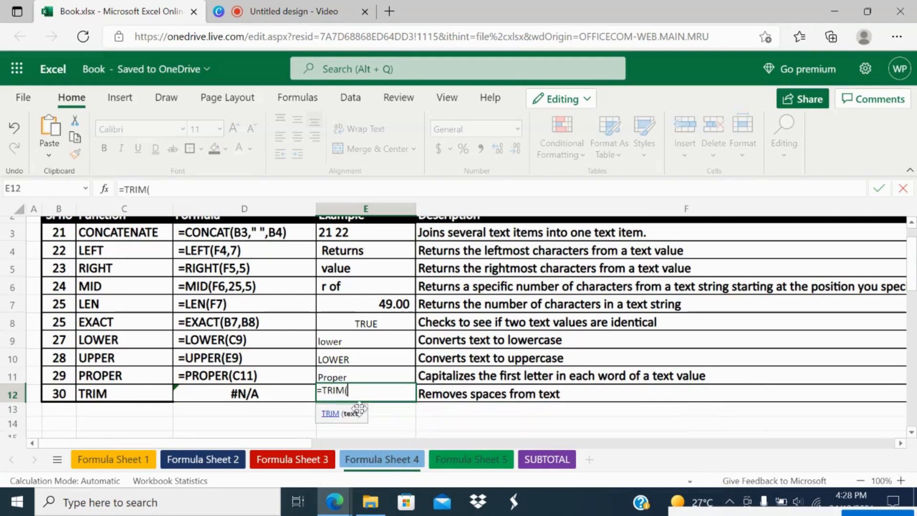
pyautogui.click(129, 395)
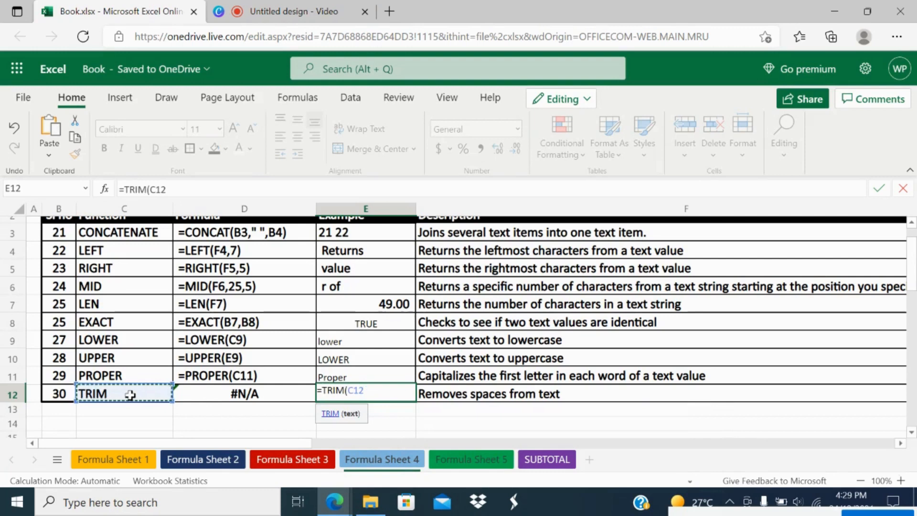
pyautogui.write(')')
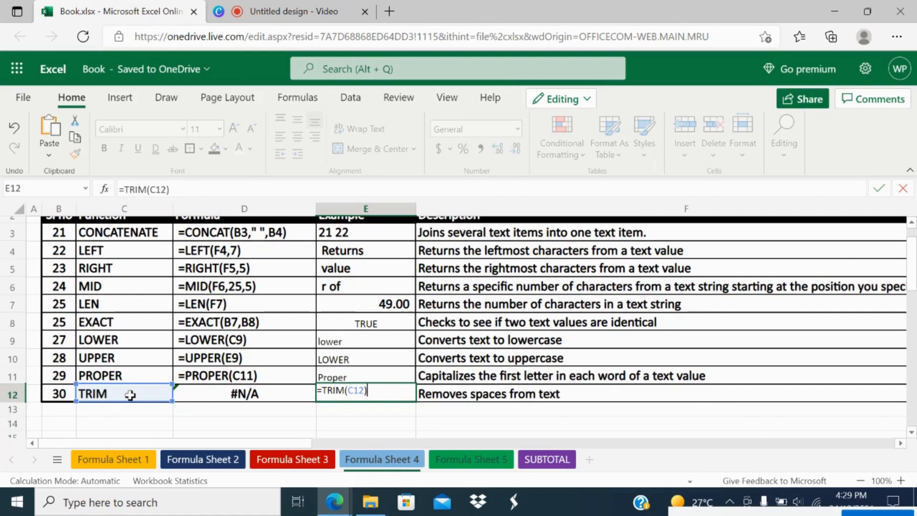
pyautogui.press('Return')
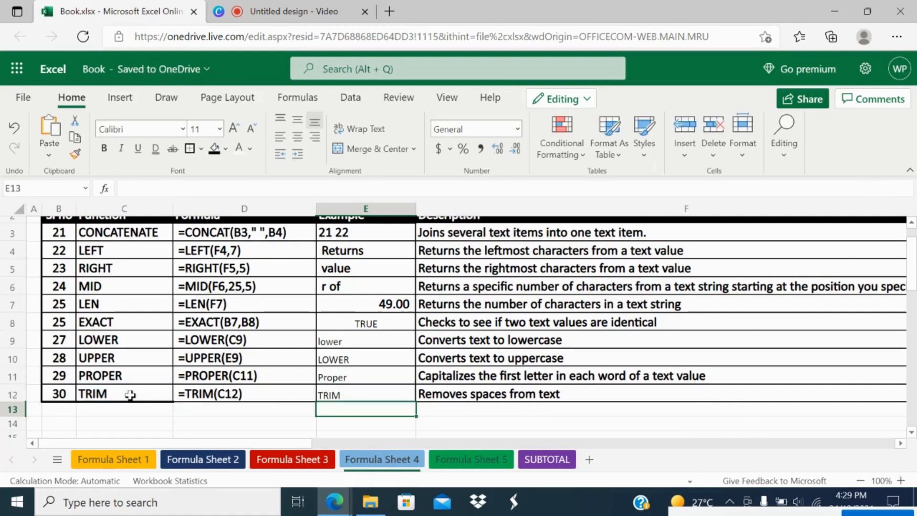
pyautogui.press('Up')
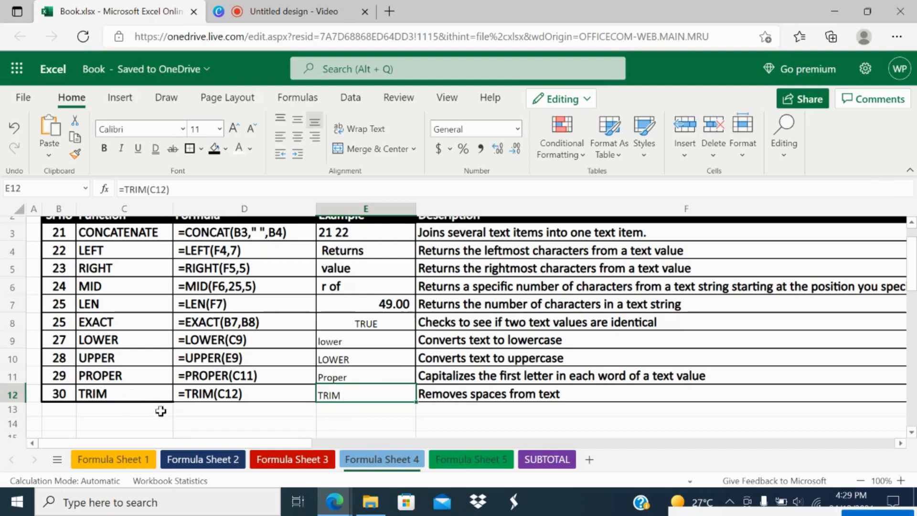
pyautogui.click(115, 399)
# Replace the TRIM formula in cell E12 with its result by copying the cell and pasting it back as values.
pyautogui.click(348, 389)
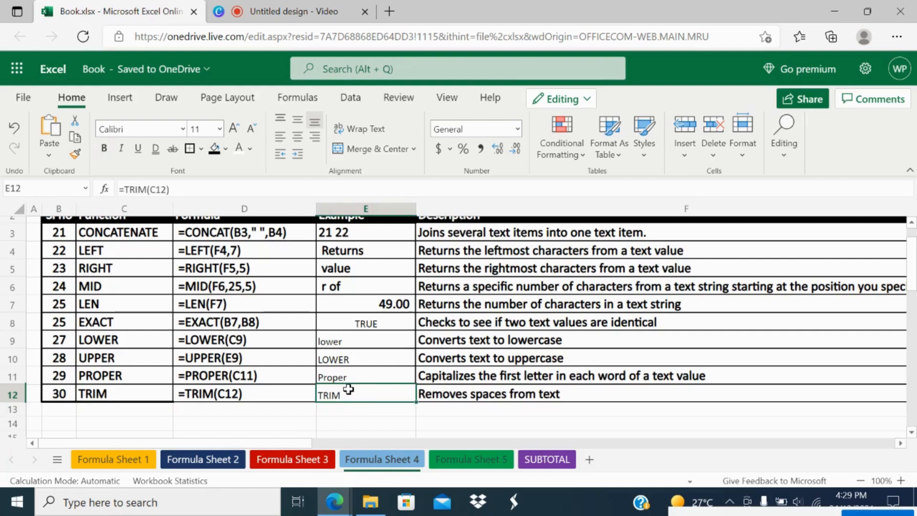
pyautogui.hotkey('ctrl', 'c')
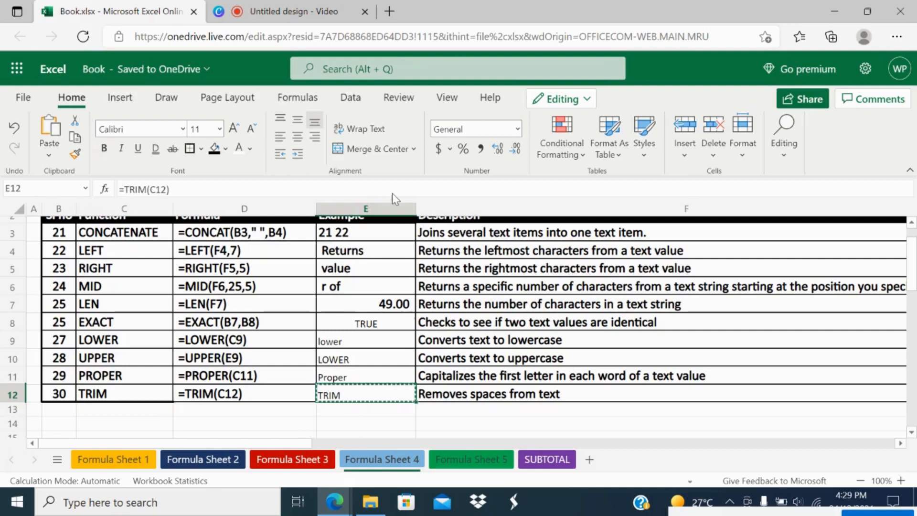
pyautogui.rightClick(348, 389)
pyautogui.click(394, 178)
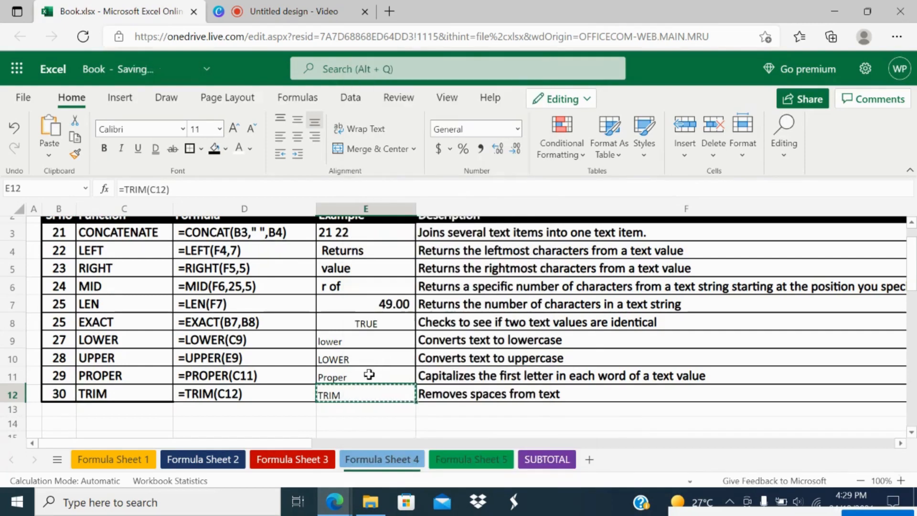
# Compare the contents of cells E12 and C12 for extra spaces around the word TRIM.
pyautogui.click(234, 189)
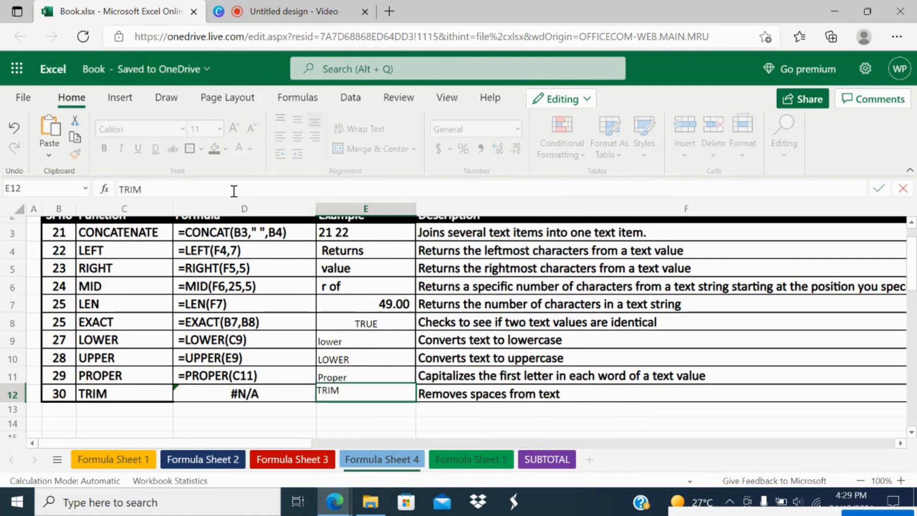
pyautogui.click(123, 389)
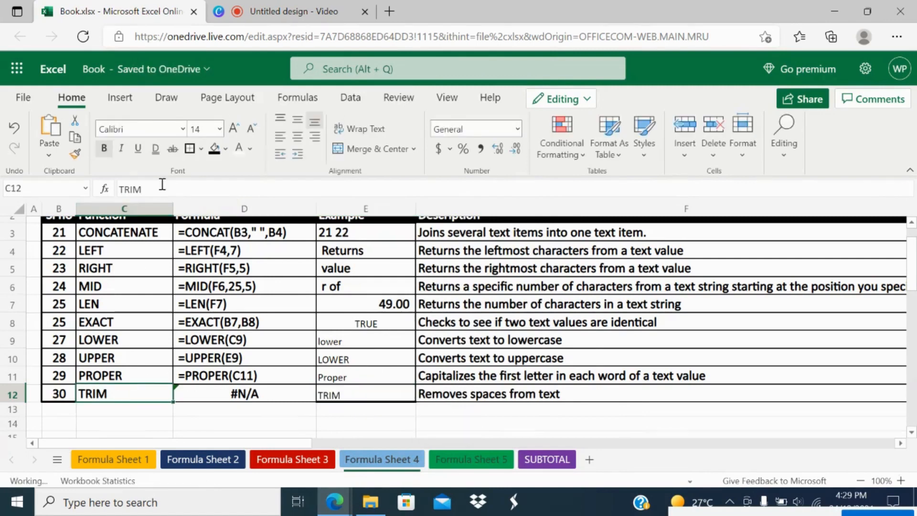
pyautogui.click(354, 388)
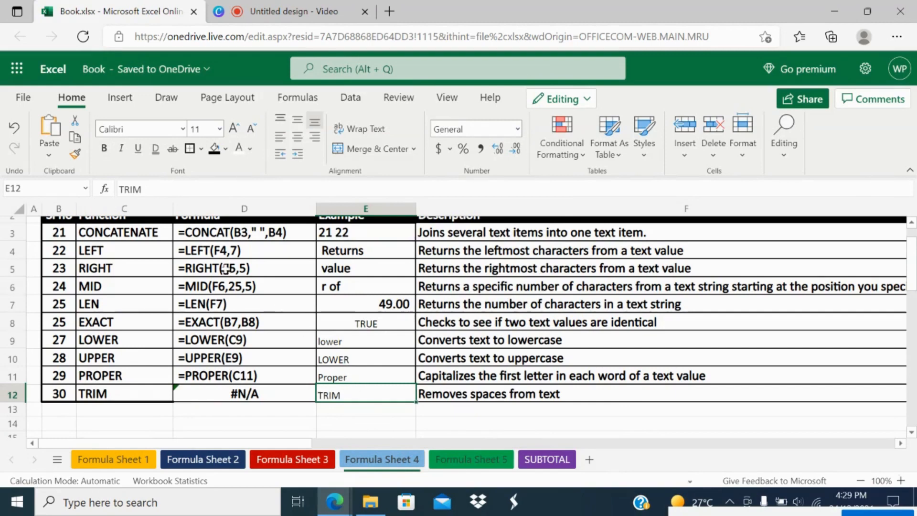
pyautogui.click(191, 190)
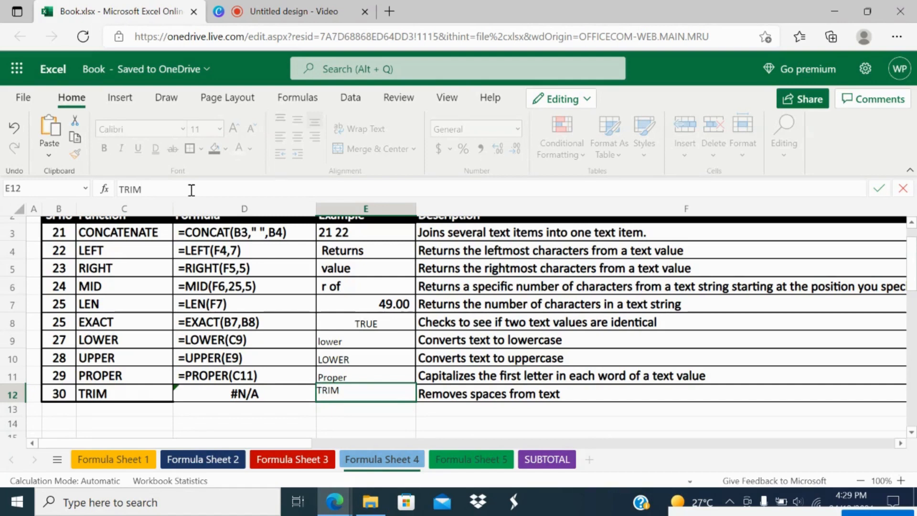
pyautogui.click(449, 430)
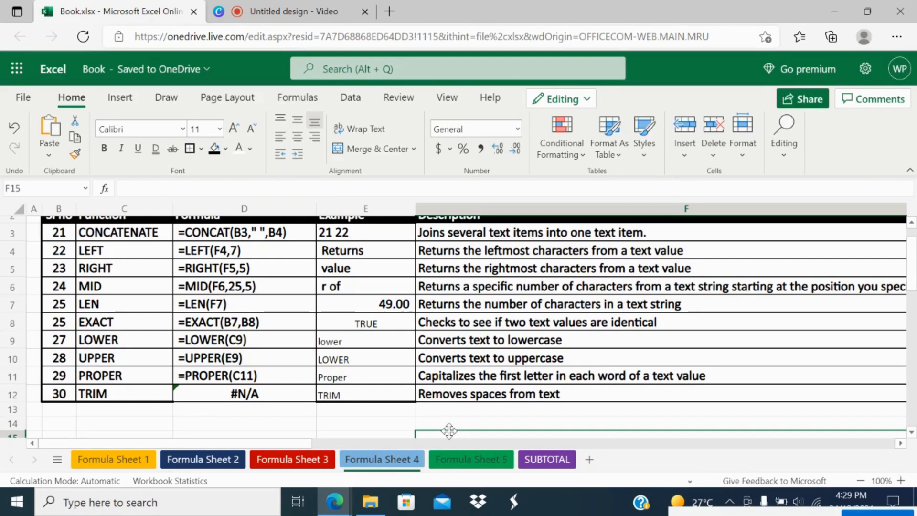
# Open Formula Sheet 5 and enter =rept(rept,3) in cell E3 as the REPT example.
pyautogui.click(466, 457)
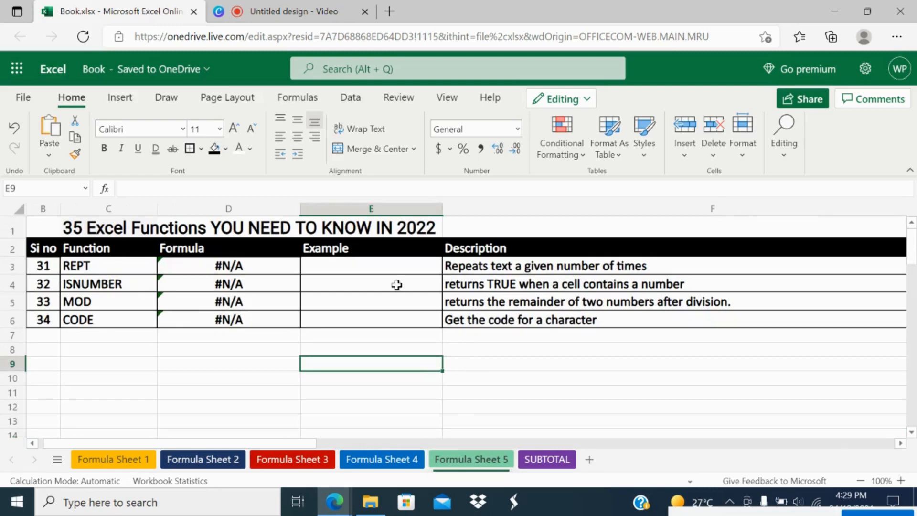
pyautogui.click(398, 267)
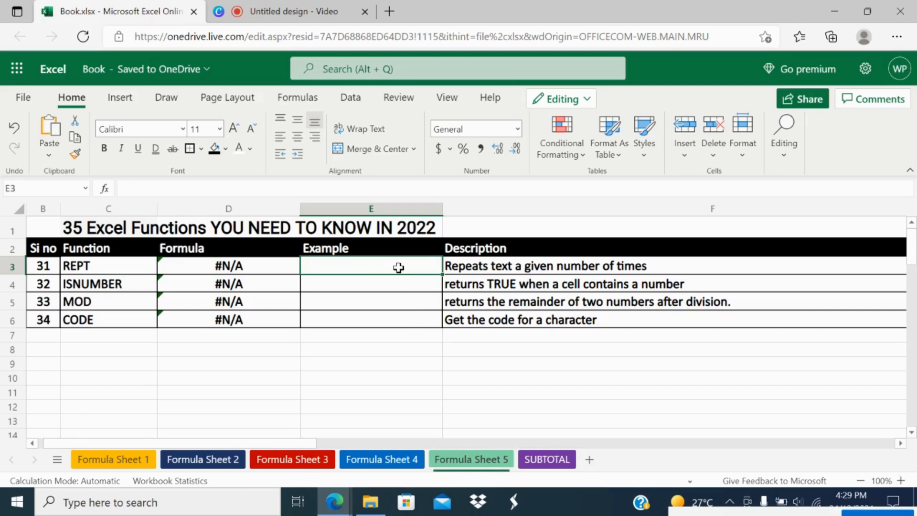
pyautogui.write('=rept')
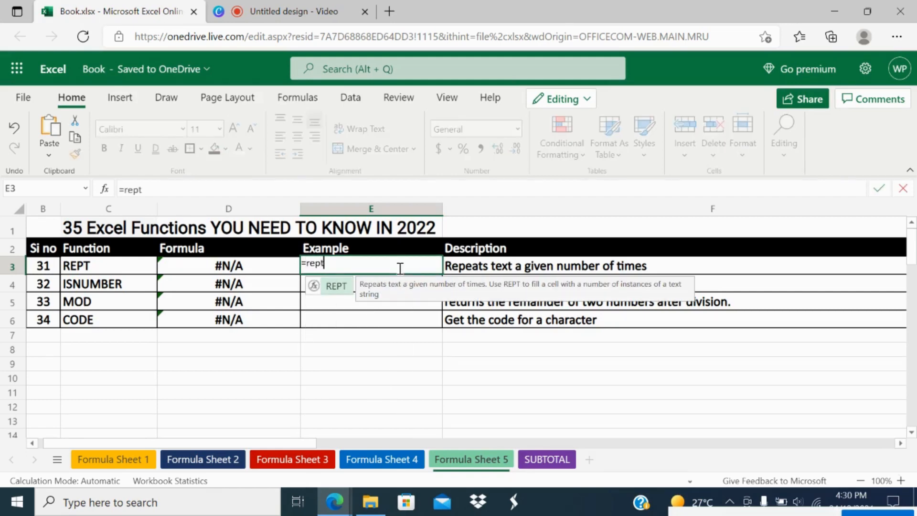
pyautogui.write('(')
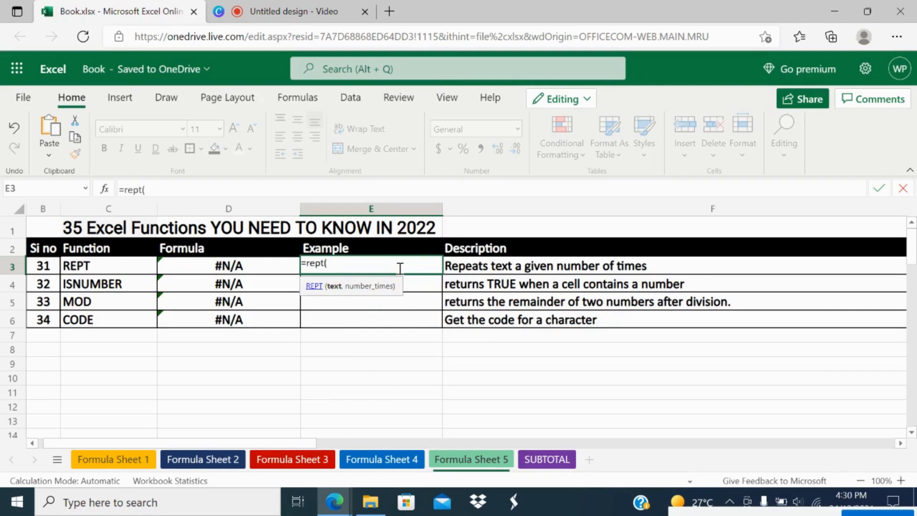
pyautogui.write('rept')
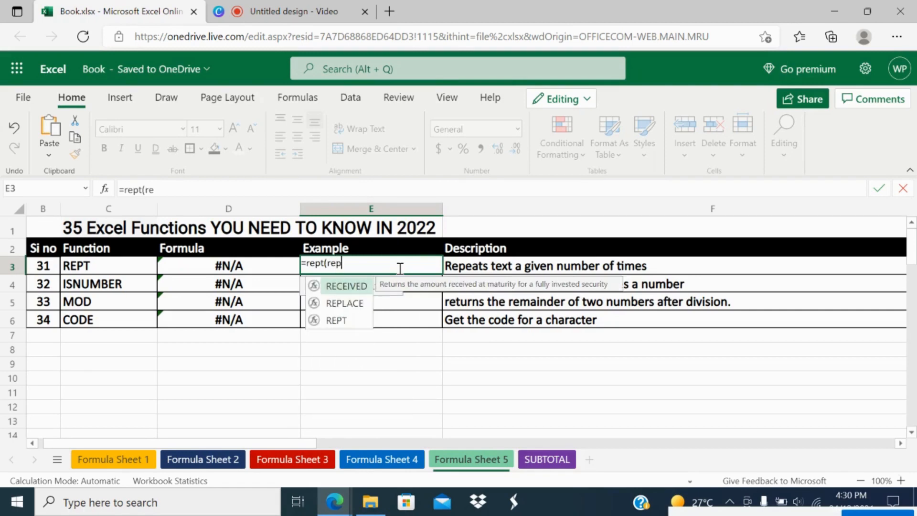
pyautogui.write(',')
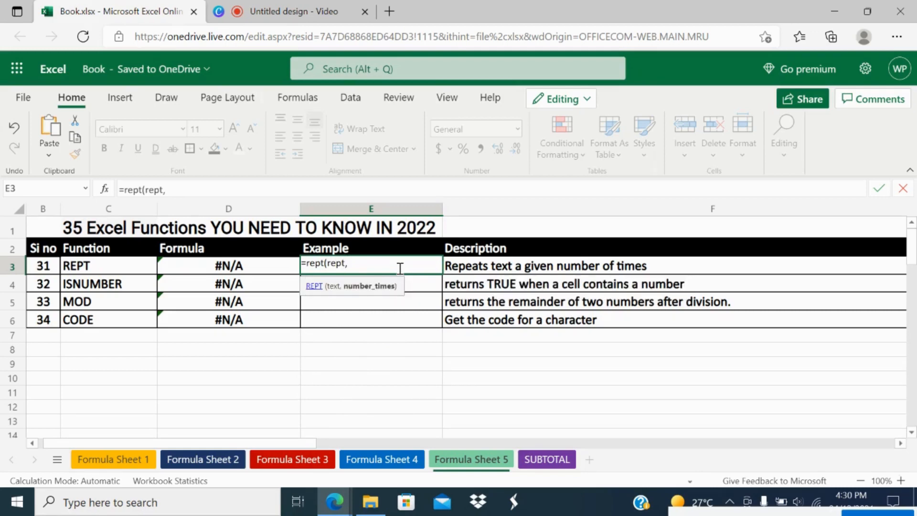
pyautogui.write('3)')
pyautogui.press('Return')
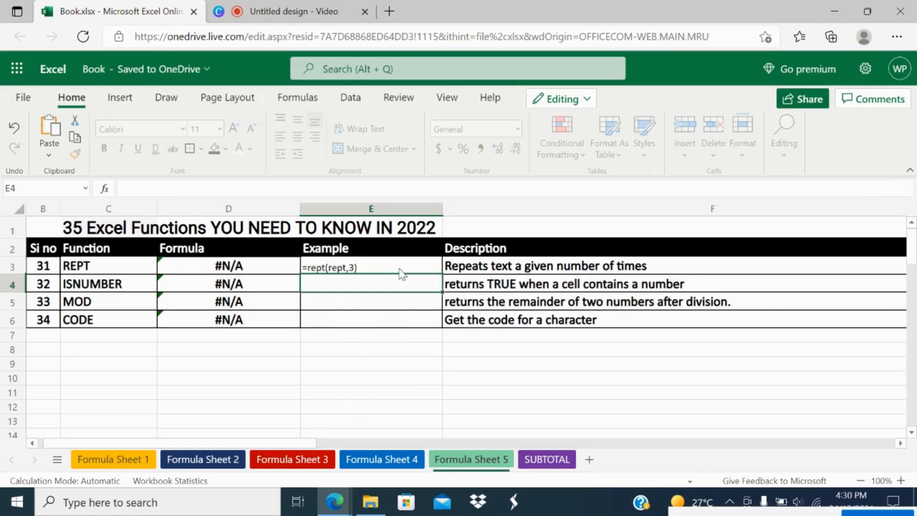
# Correct the REPT example in cell E3 to =REPT("rept",3) by enclosing the text argument in quotation marks.
pyautogui.click(430, 262)
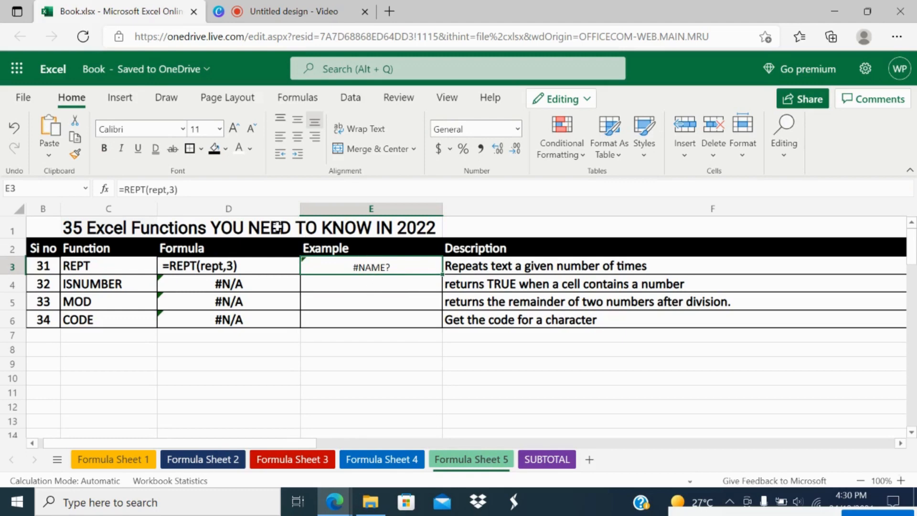
pyautogui.click(149, 189)
pyautogui.click(229, 211)
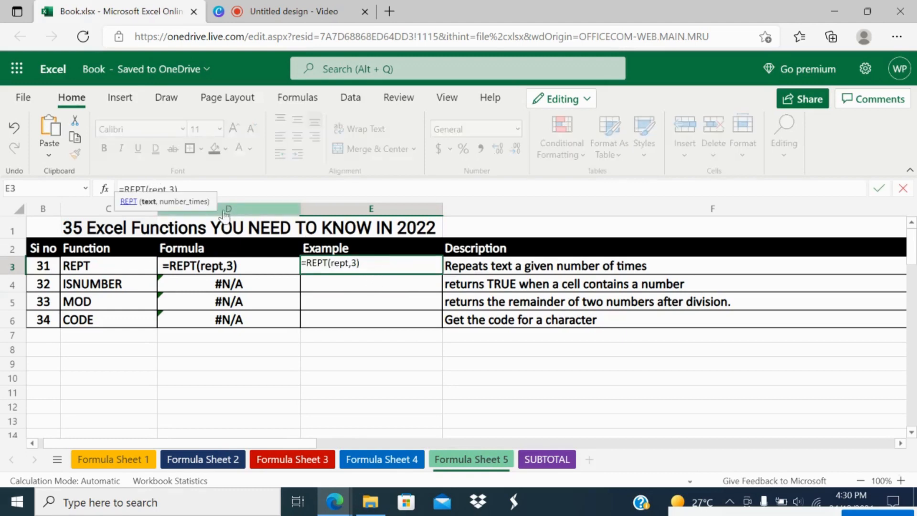
pyautogui.write('"')
pyautogui.write('"')
pyautogui.press('Return')
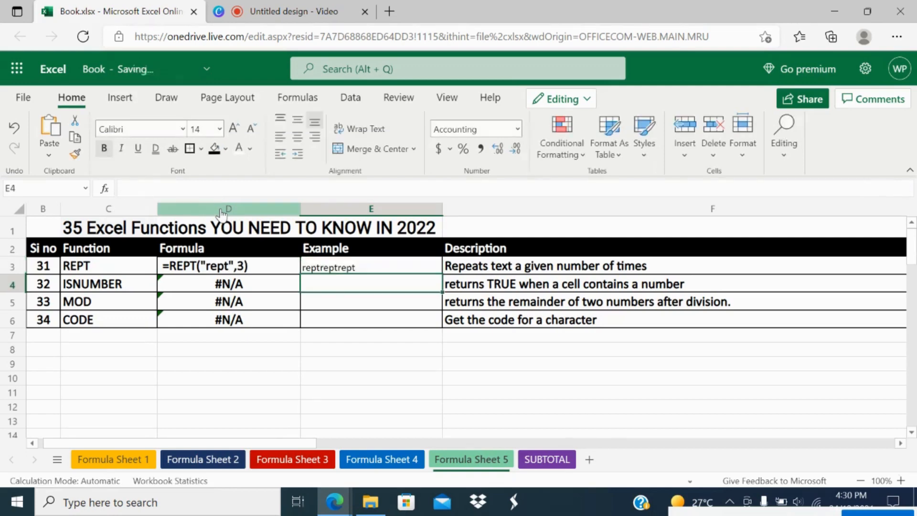
pyautogui.click(336, 267)
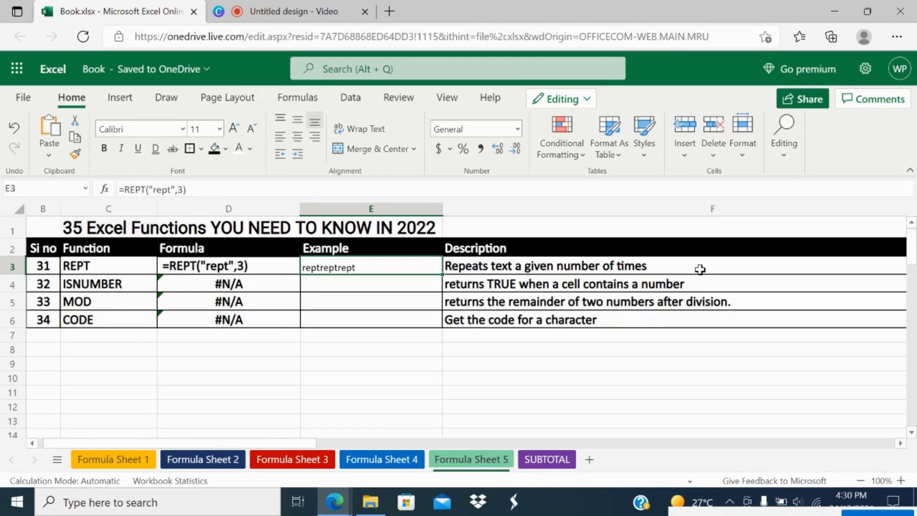
# Enter =ISNUMBER(B4) in cell E4 as the ISNUMBER example, and check it against the source value in B4.
pyautogui.press('Down')
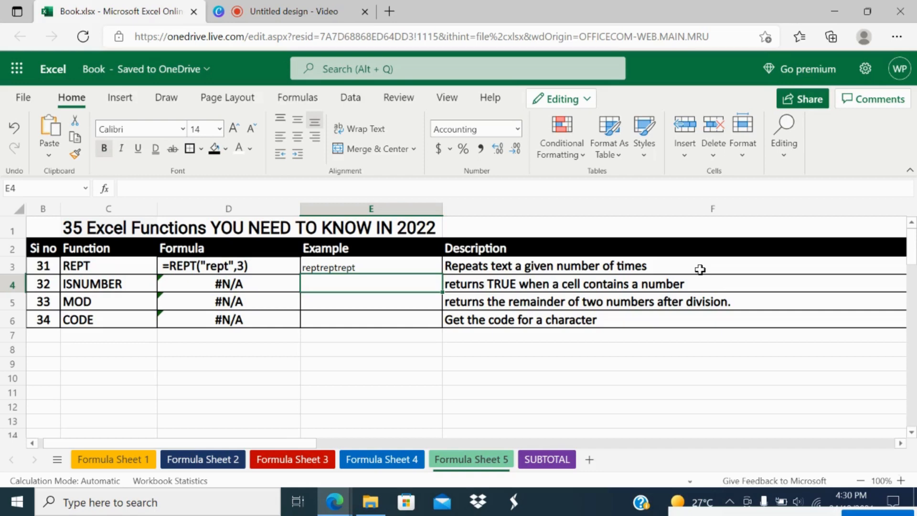
pyautogui.write('=')
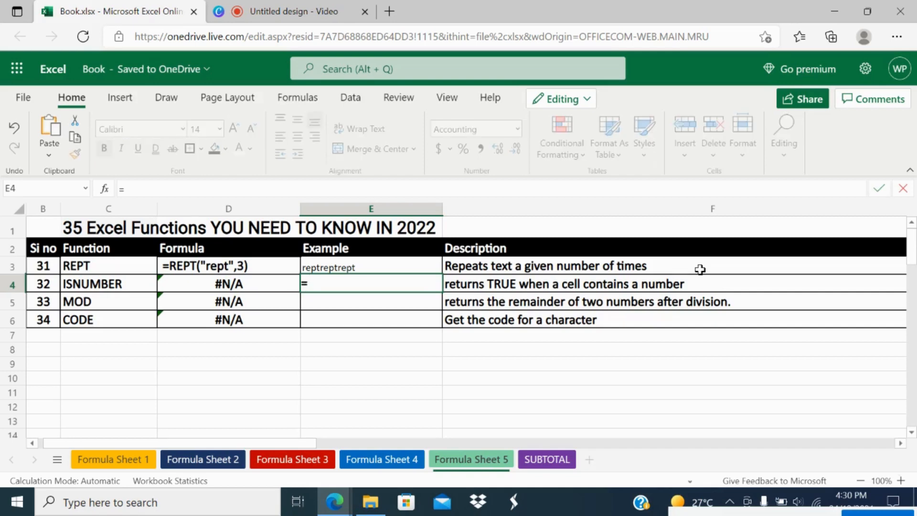
pyautogui.write('=')
pyautogui.press('BackSpace')
pyautogui.write('isnu')
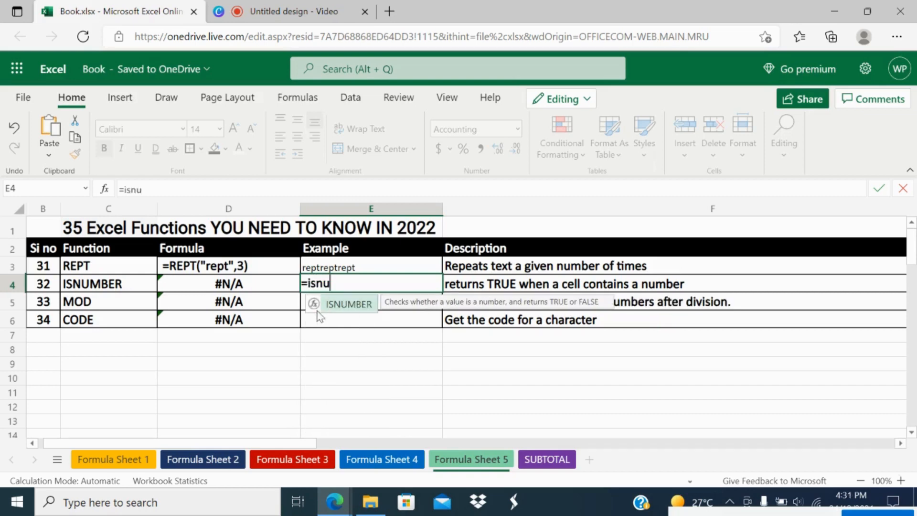
pyautogui.doubleClick(343, 304)
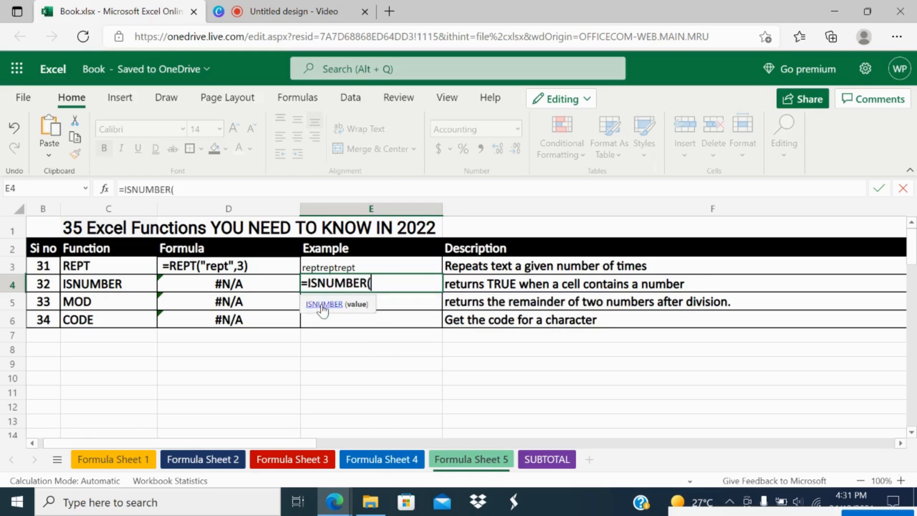
pyautogui.click(45, 285)
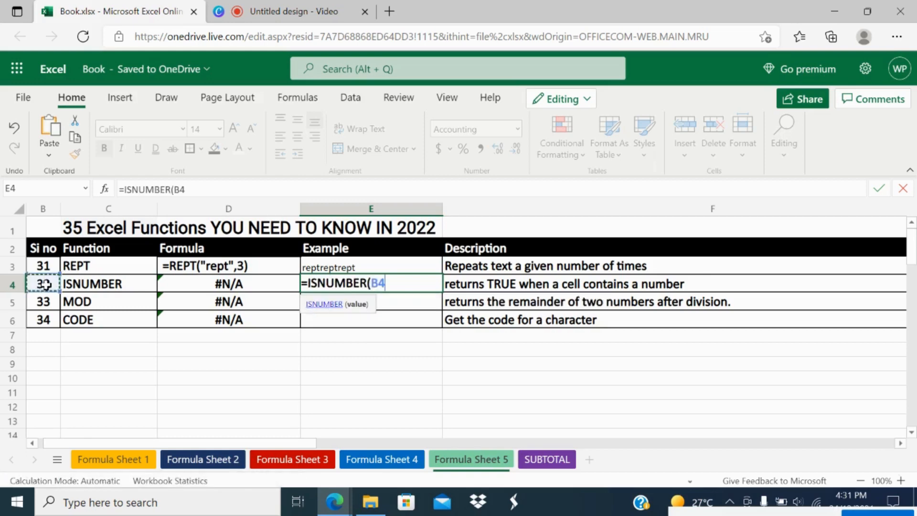
pyautogui.write(')')
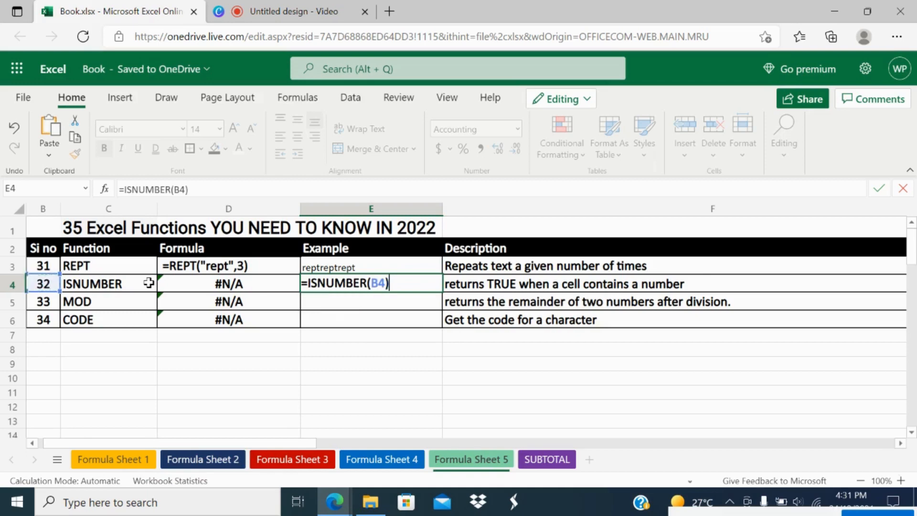
pyautogui.press('Return')
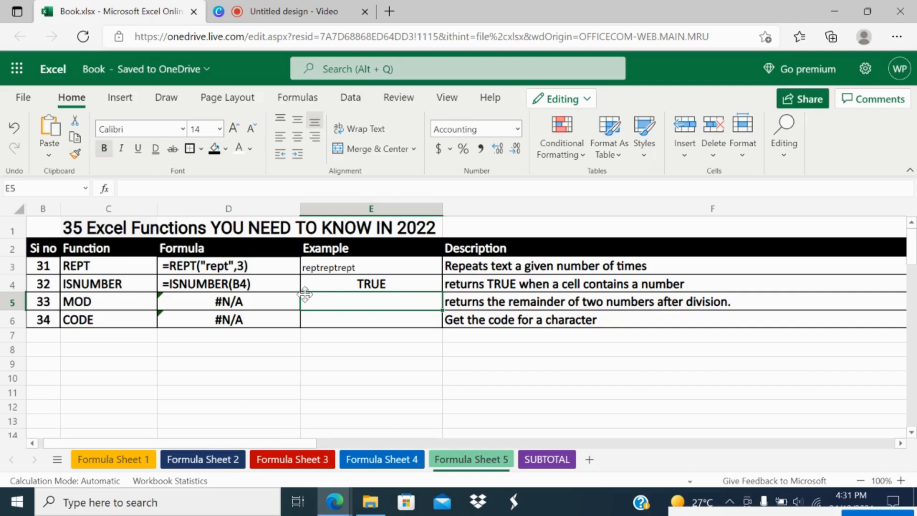
pyautogui.click(340, 286)
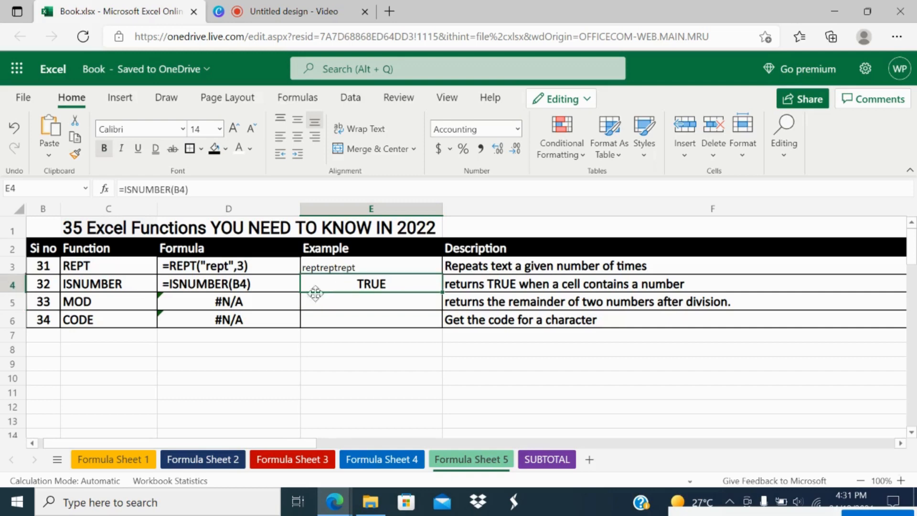
pyautogui.click(53, 286)
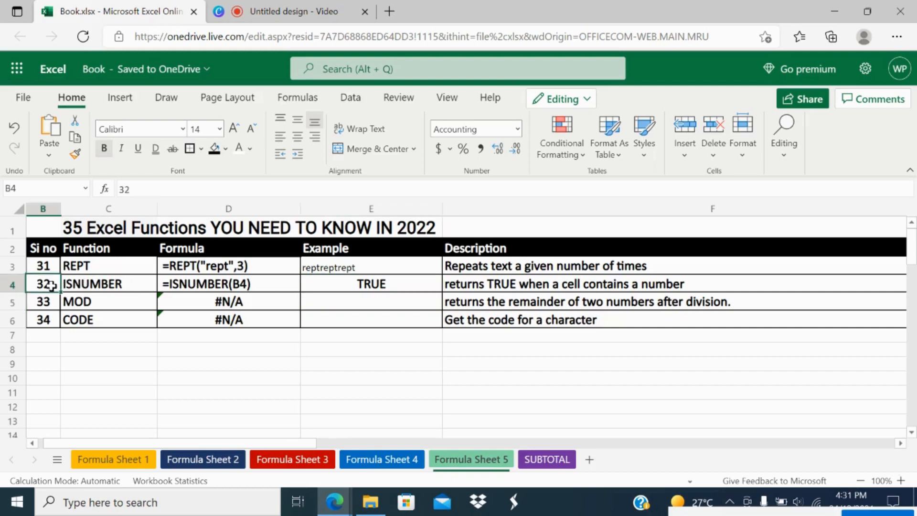
# Try to enter =mod(3/2) in cell E5 as the MOD example, and inspect the cell.
pyautogui.click(395, 306)
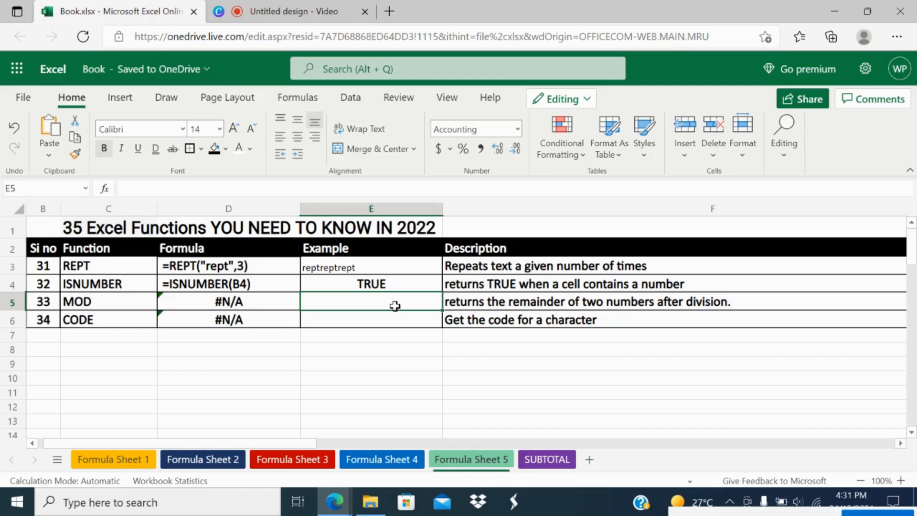
pyautogui.write('=m')
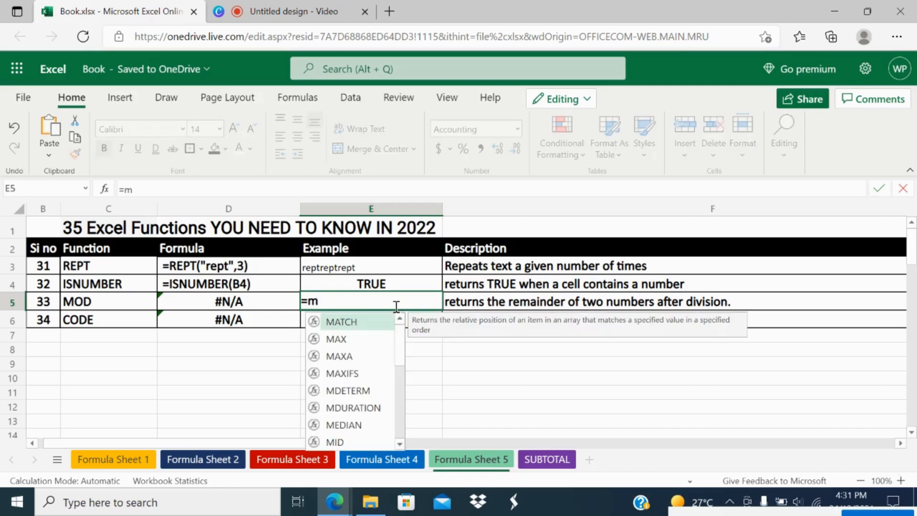
pyautogui.write('od')
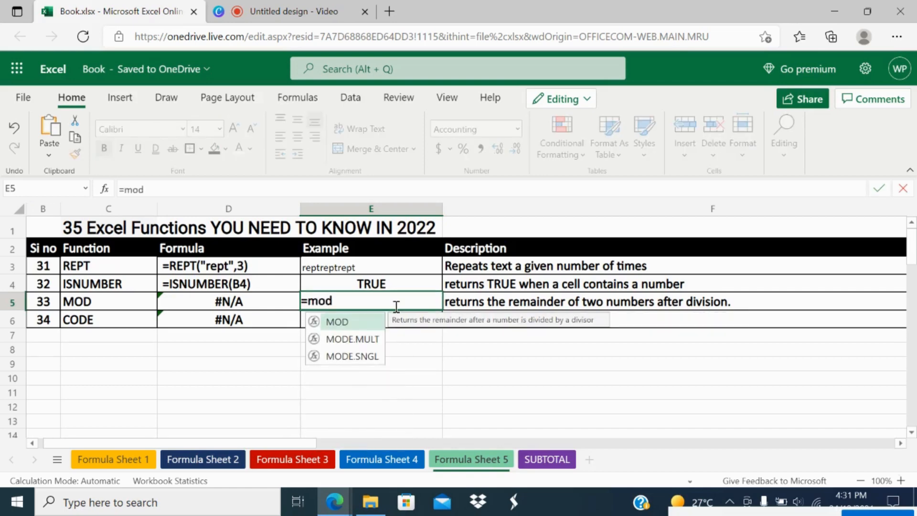
pyautogui.write('(')
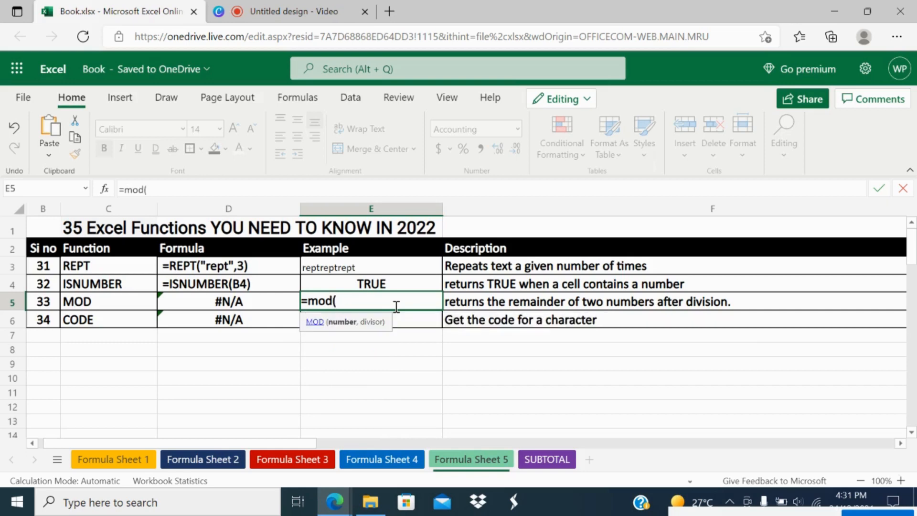
pyautogui.write('3/2)')
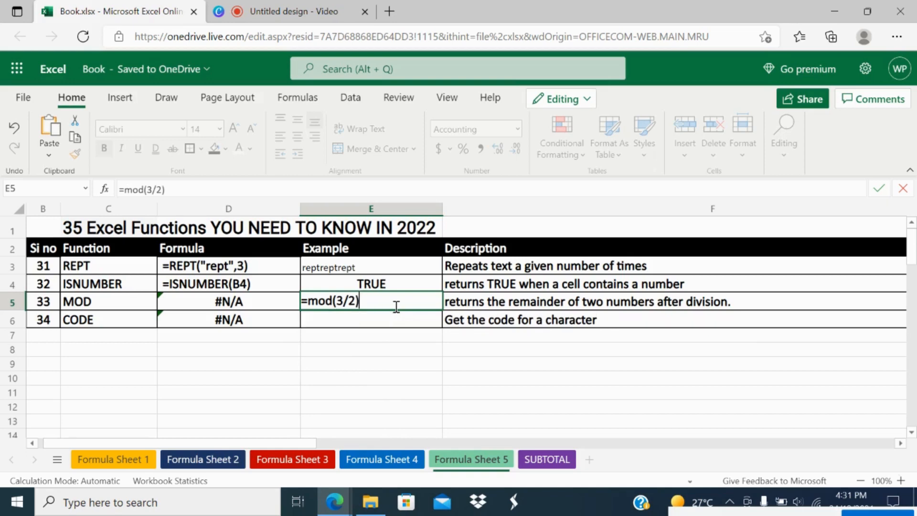
pyautogui.press('Return')
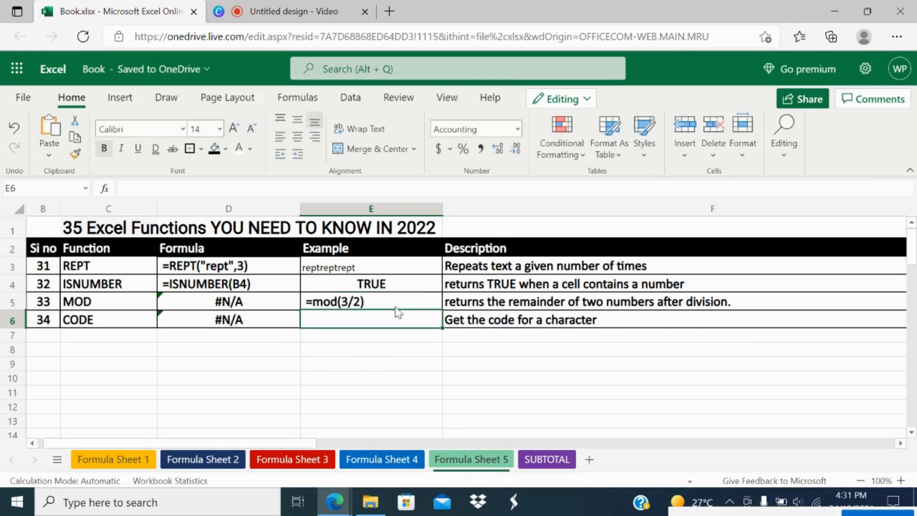
pyautogui.click(395, 307)
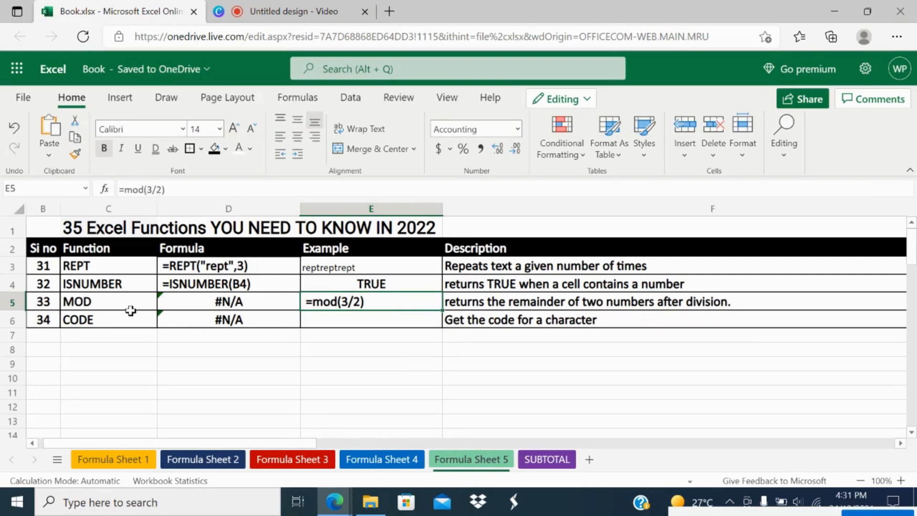
# Try to enter =mod(B6/B5) in cell E5 as the MOD example, using cell references instead of typed numbers.
pyautogui.write('=')
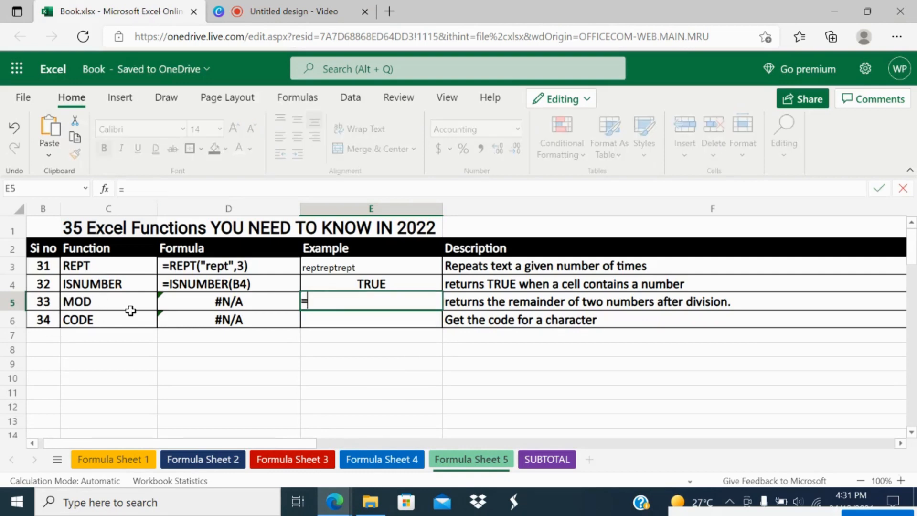
pyautogui.write('mod(')
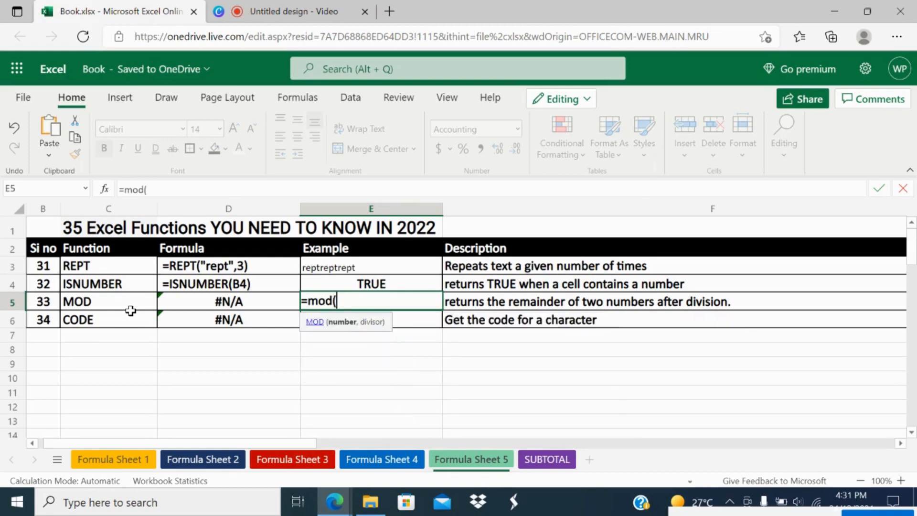
pyautogui.click(37, 301)
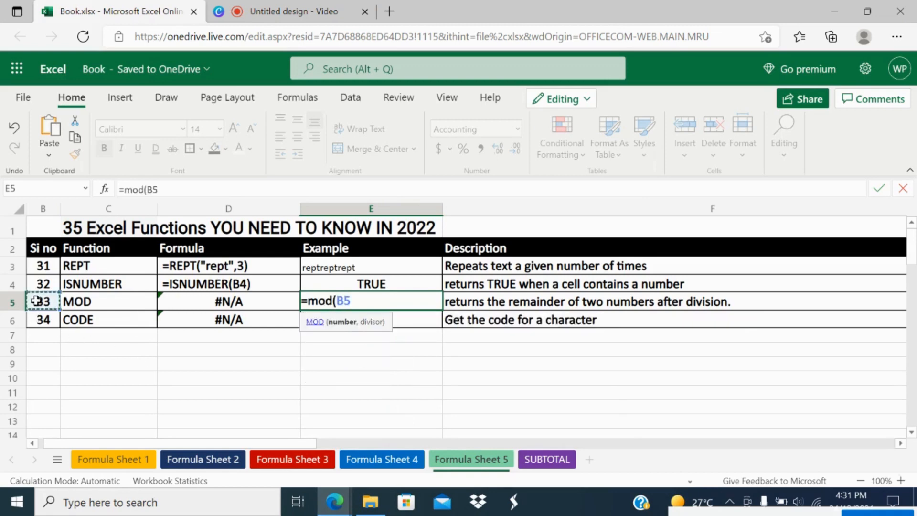
pyautogui.click(41, 319)
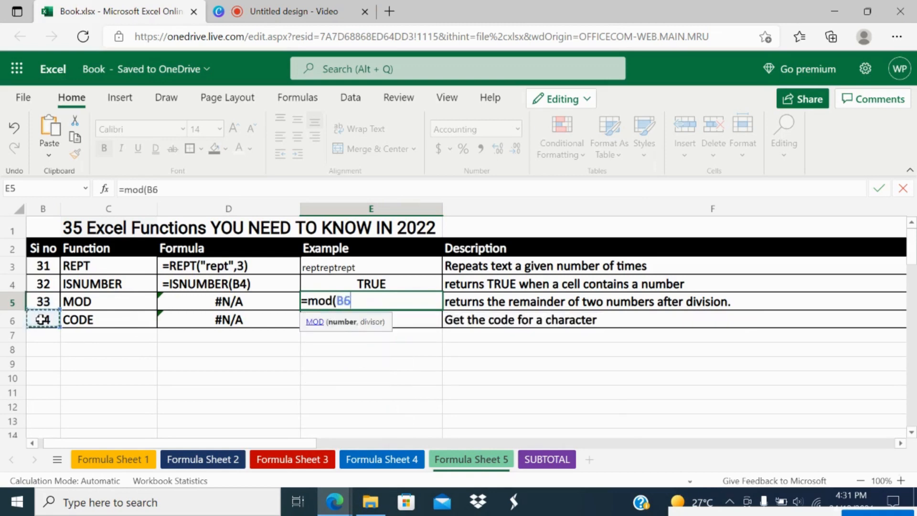
pyautogui.write('/')
pyautogui.click(38, 300)
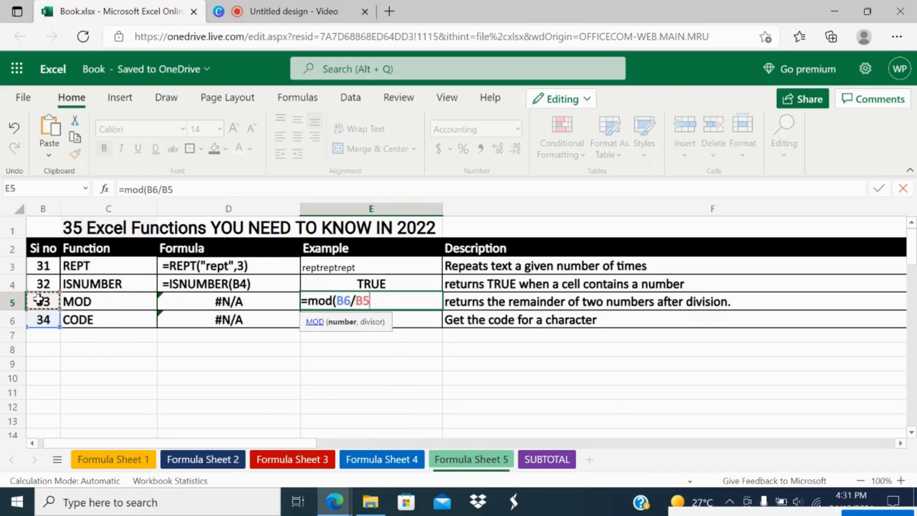
pyautogui.write(')')
pyautogui.press('Return')
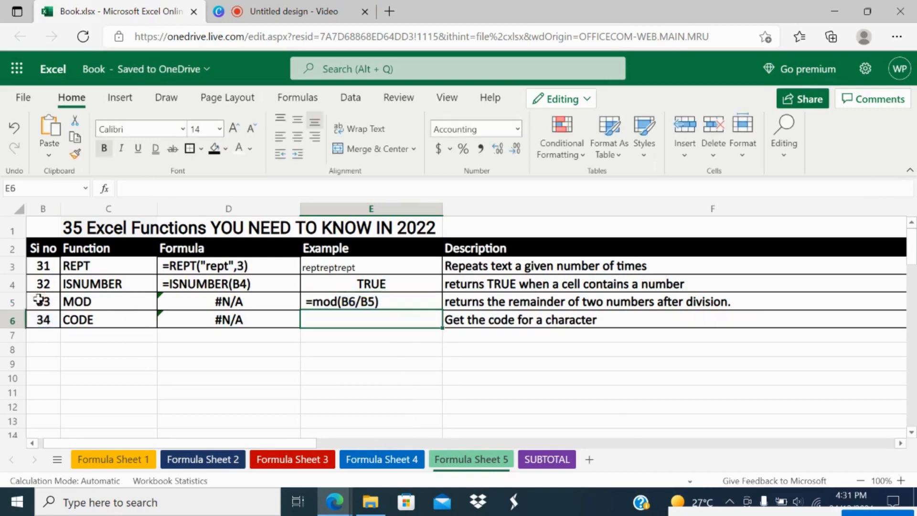
# Try to correct the formula in cell E5 by rewriting the function name in capitals, as =MOD(B6/B5).
pyautogui.click(334, 298)
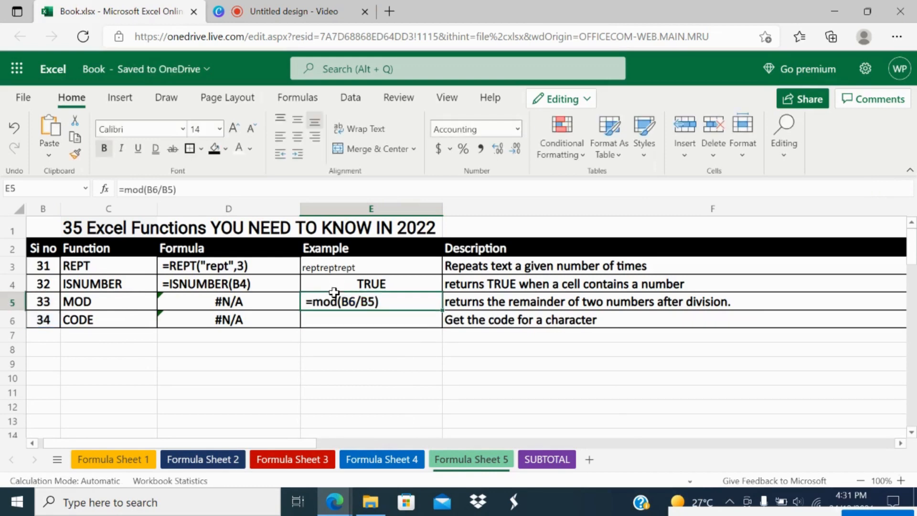
pyautogui.doubleClick(135, 190)
pyautogui.write('MOD')
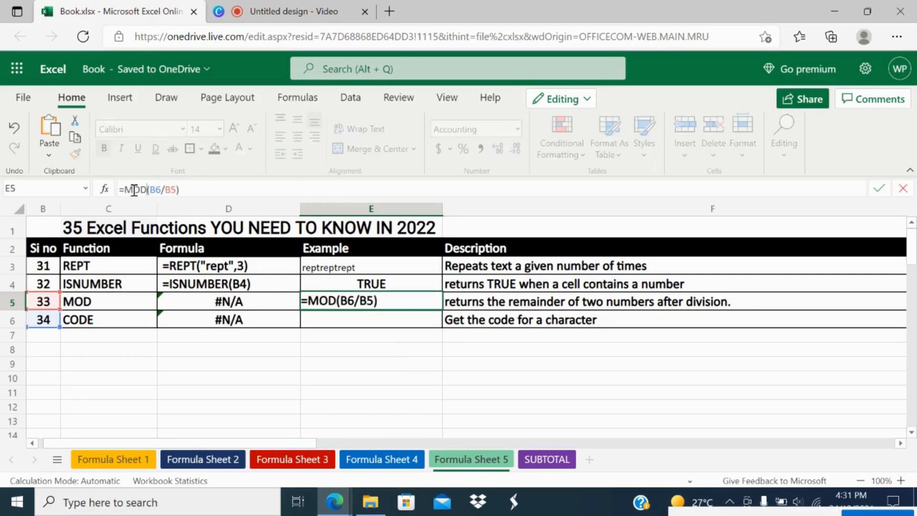
pyautogui.press('Return')
pyautogui.press('Up')
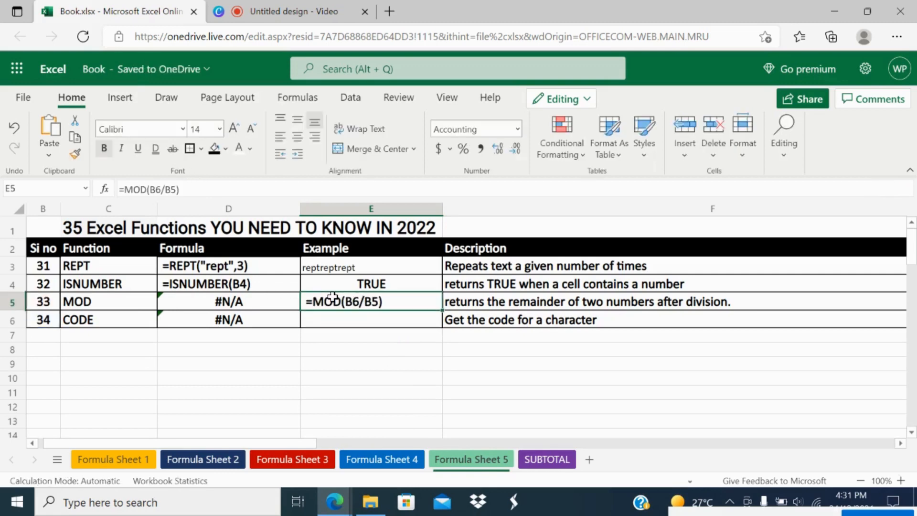
# Try enclosing each cell reference of the formula in E5 in its own parentheses, as =MOD((B6)/(B5)).
pyautogui.click(156, 188)
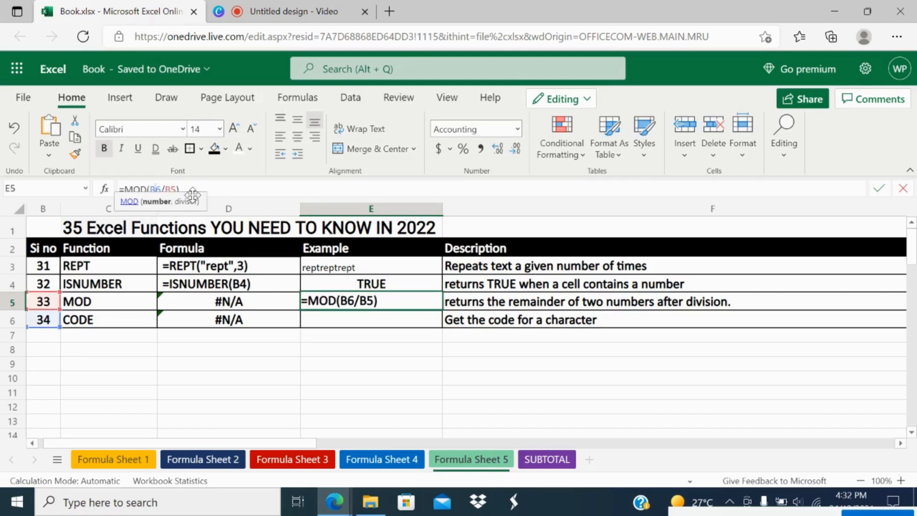
pyautogui.write('"')
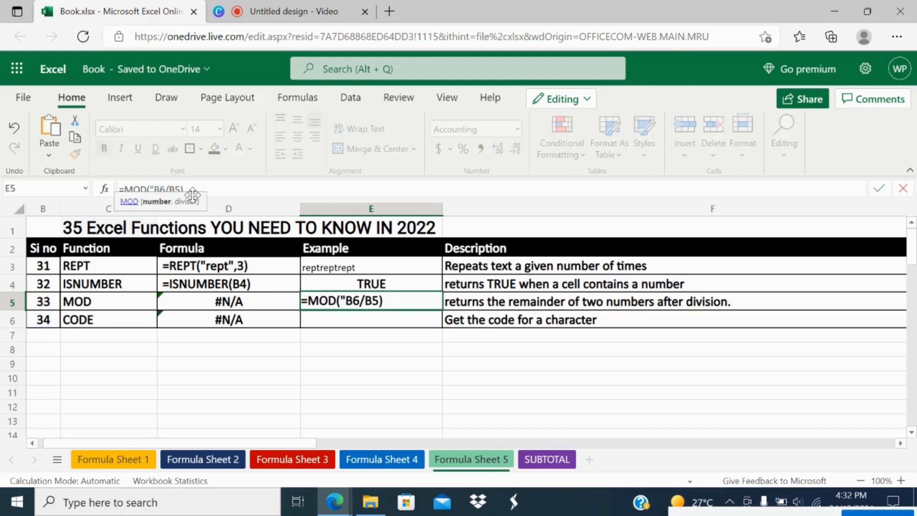
pyautogui.press('BackSpace')
pyautogui.press('BackSpace')
pyautogui.press('BackSpace')
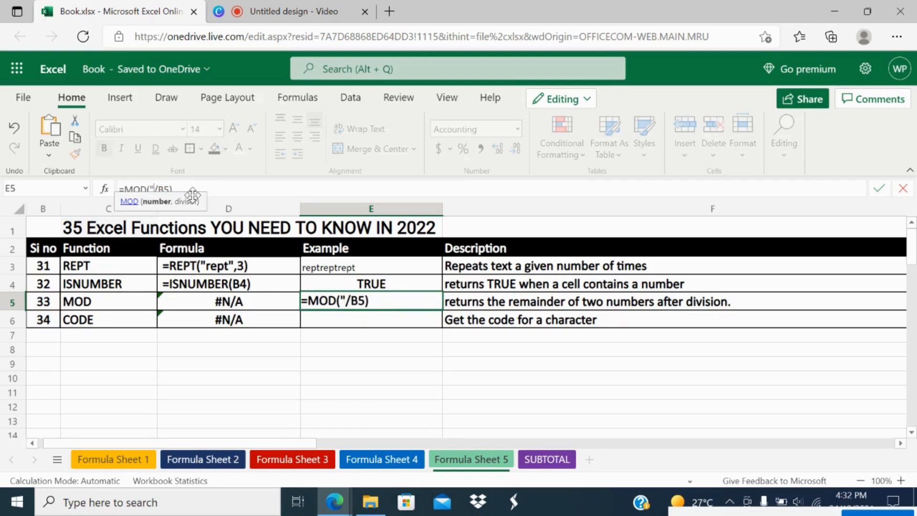
pyautogui.write('(')
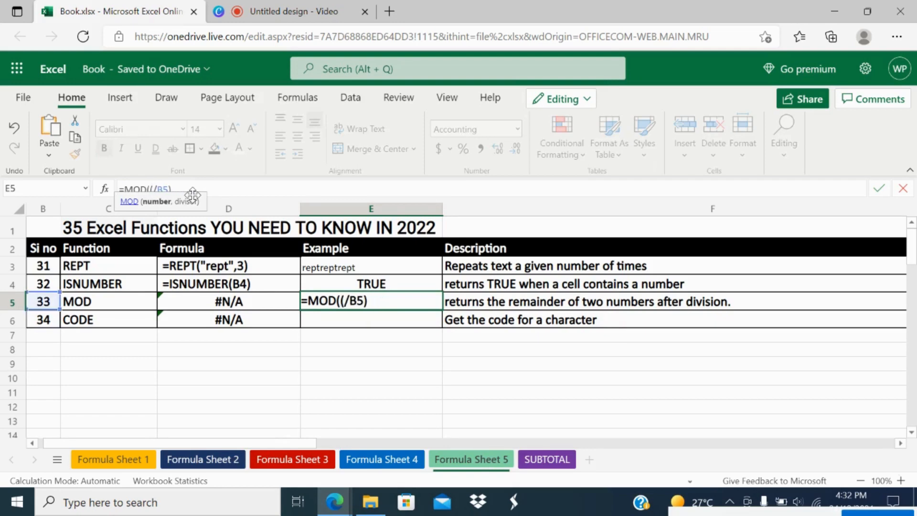
pyautogui.write('B6')
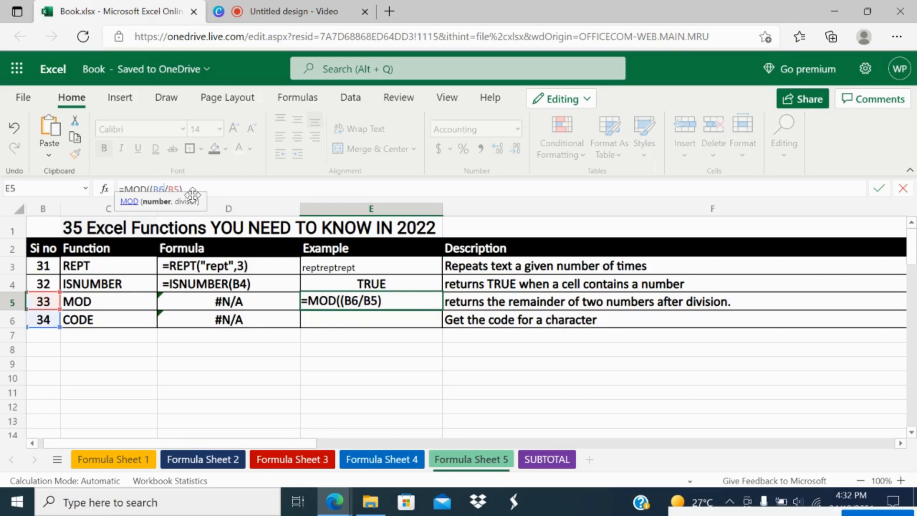
pyautogui.write(')/(B5')
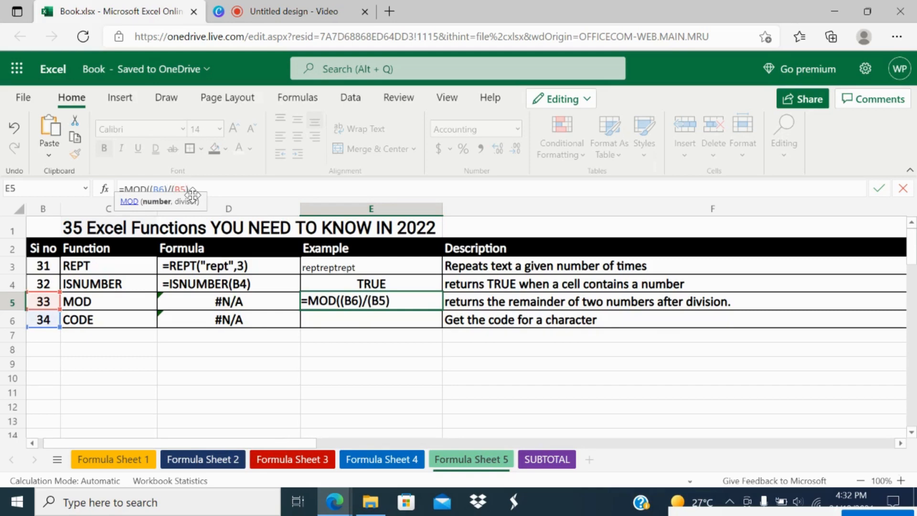
pyautogui.write(')')
pyautogui.press('Return')
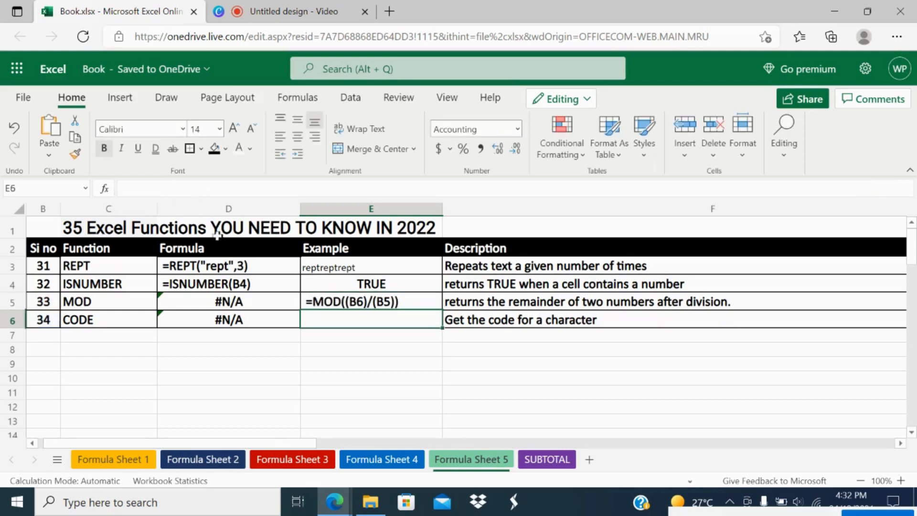
# Try fixing the row references of the MOD formula in cell E5, as =MOD((B$6)/(B$5)), and inspect the cell.
pyautogui.click(400, 301)
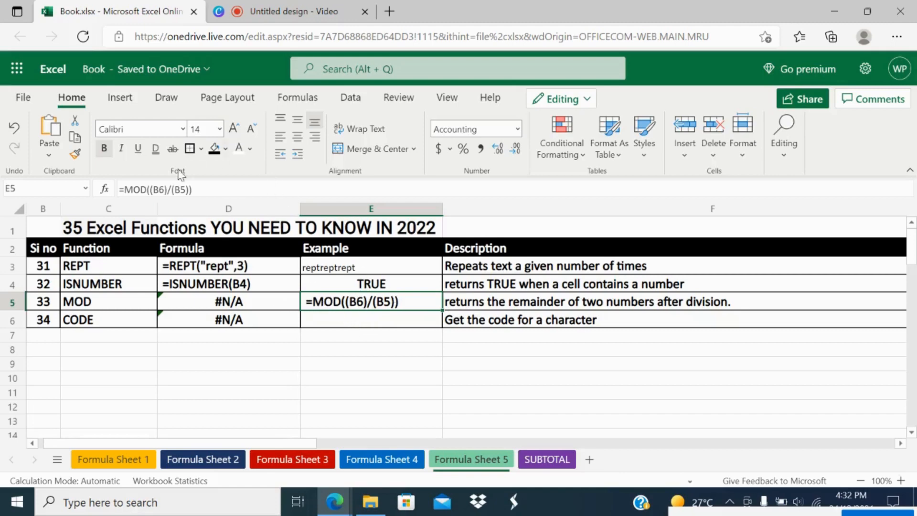
pyautogui.click(162, 190)
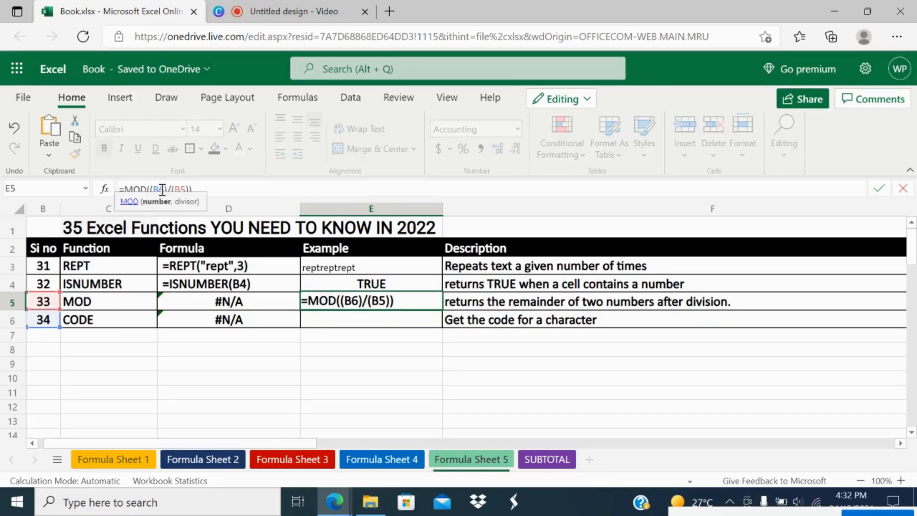
pyautogui.write('$')
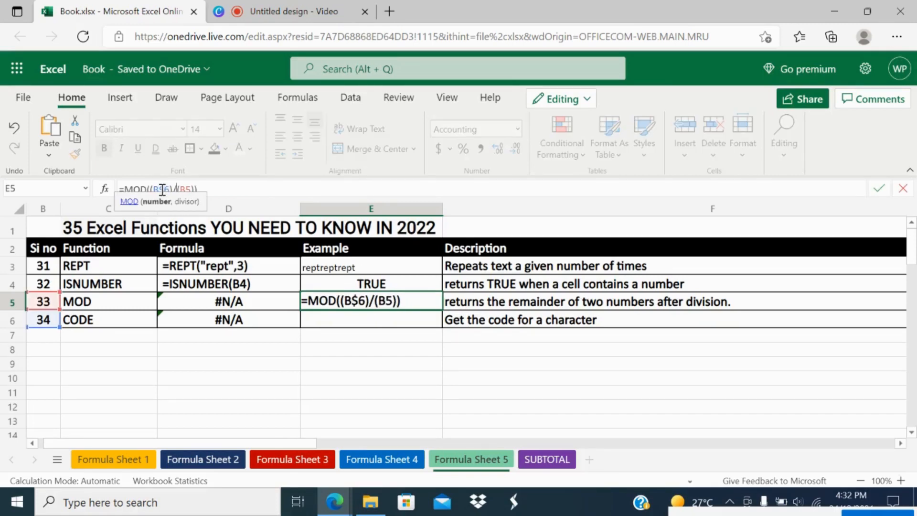
pyautogui.write('$')
pyautogui.press('Return')
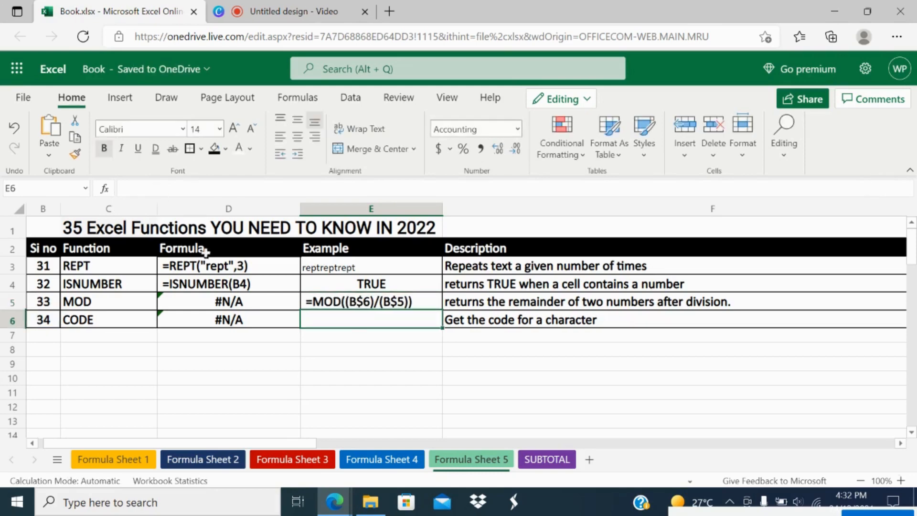
pyautogui.click(378, 302)
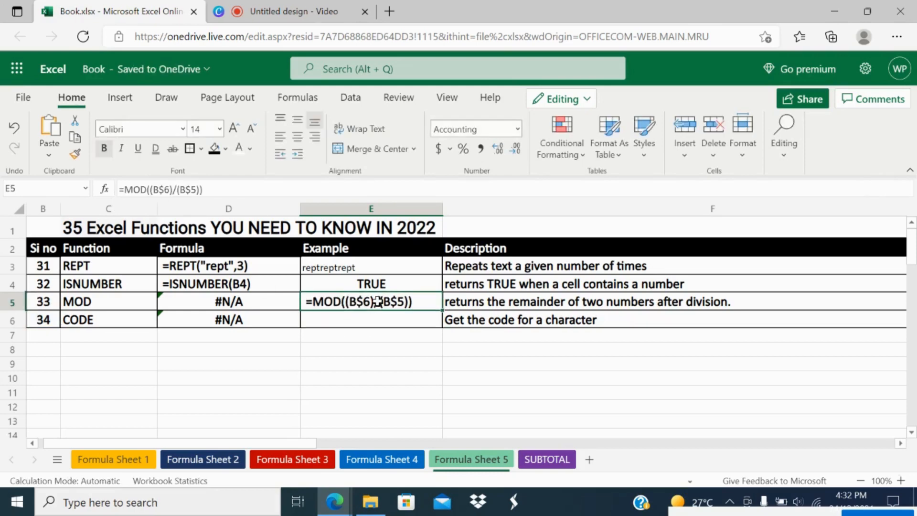
# Enter the plain division =3/2 in the empty cell E8 as a trial calculation.
pyautogui.click(369, 351)
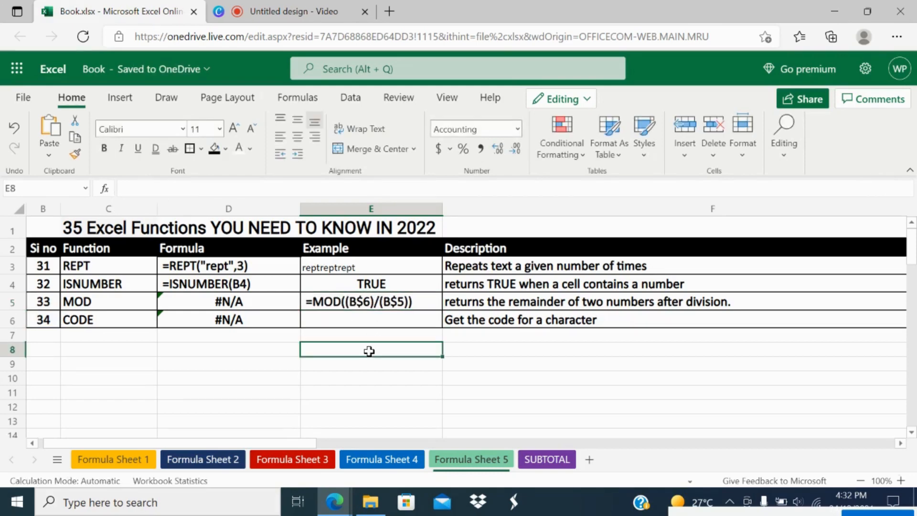
pyautogui.click(355, 300)
pyautogui.click(350, 351)
pyautogui.write('=3')
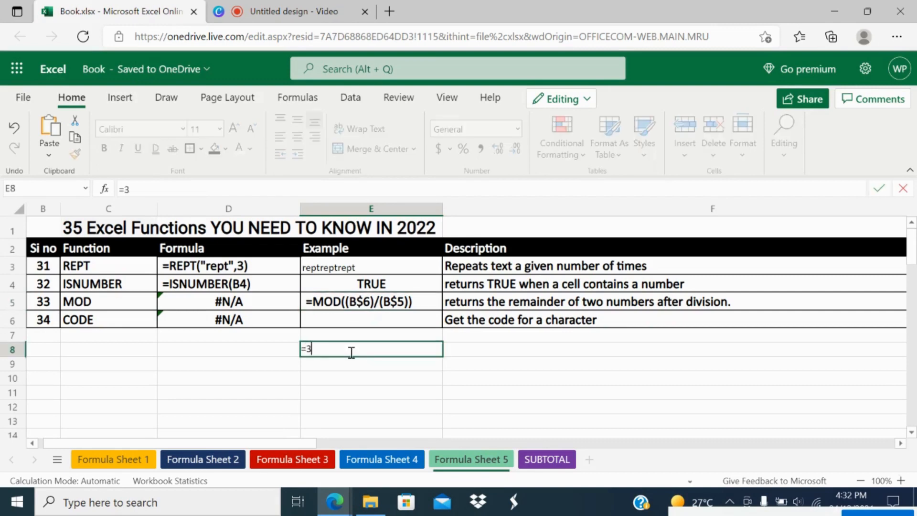
pyautogui.write('/2')
pyautogui.press('Return')
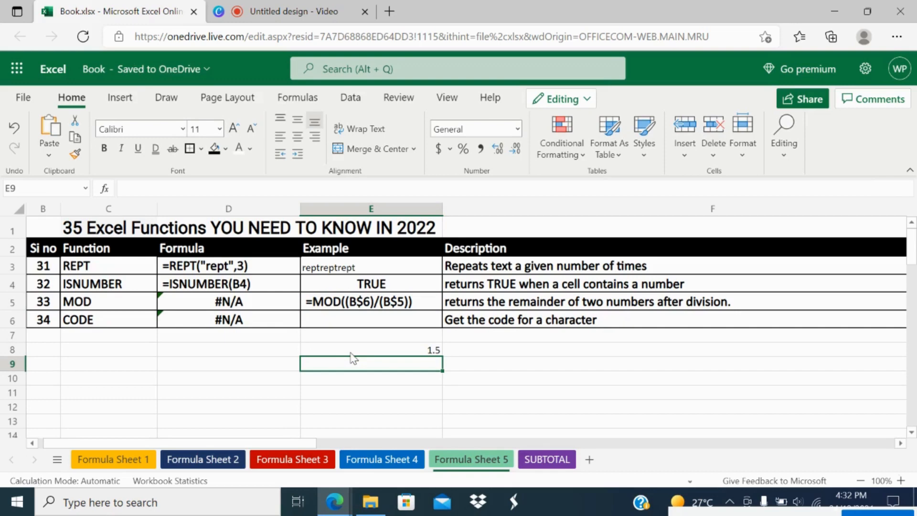
# Replace the MOD example in cell E5 with =MOD(3,2), and clear the trial division from cell E8.
pyautogui.click(345, 297)
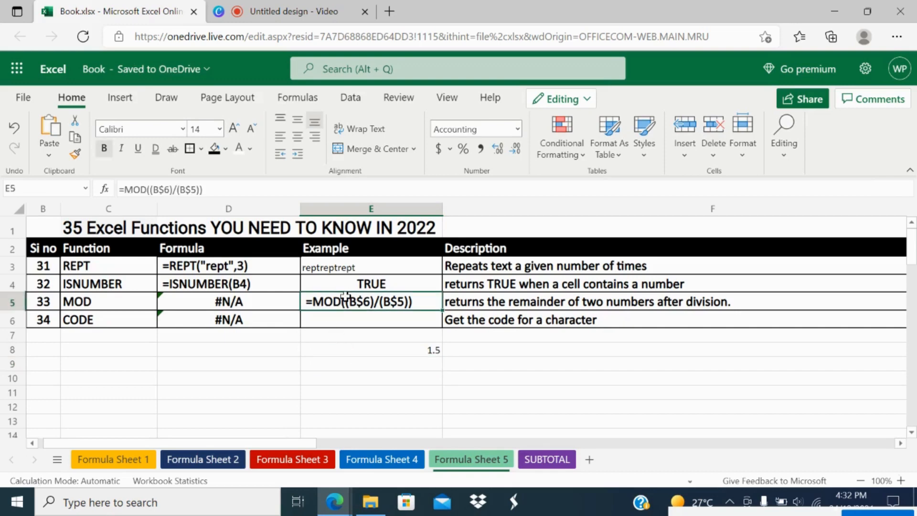
pyautogui.write('=MOD')
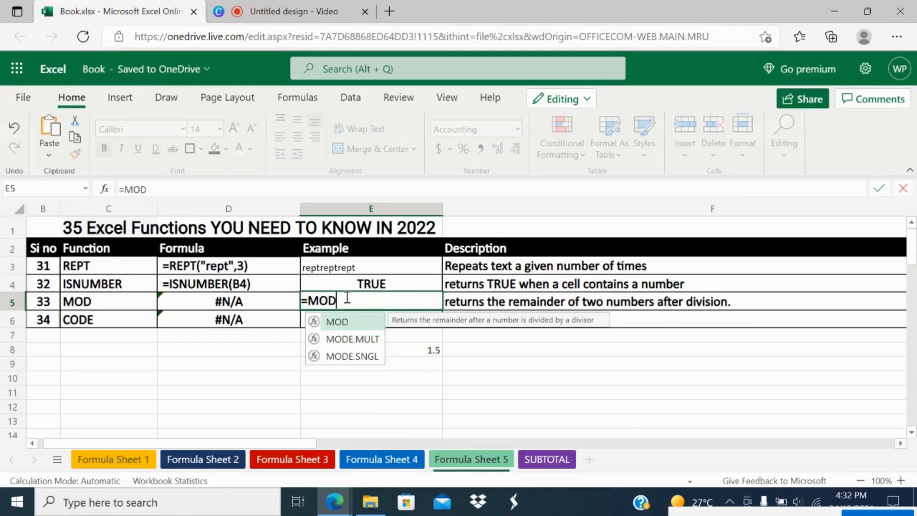
pyautogui.write('(')
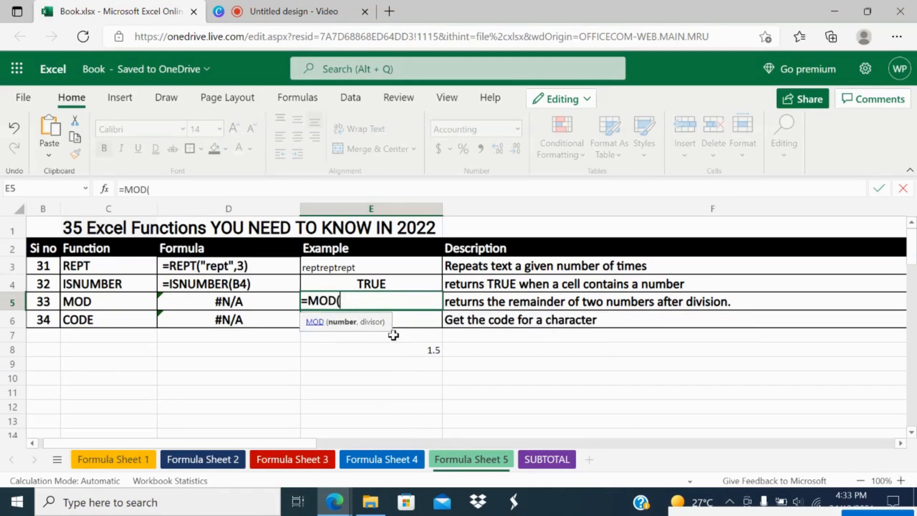
pyautogui.write('3,2')
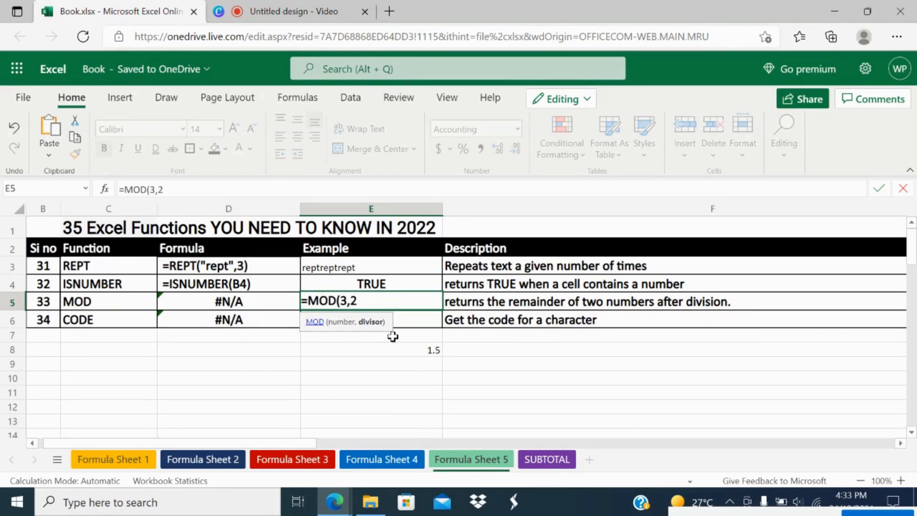
pyautogui.write(')')
pyautogui.press('Return')
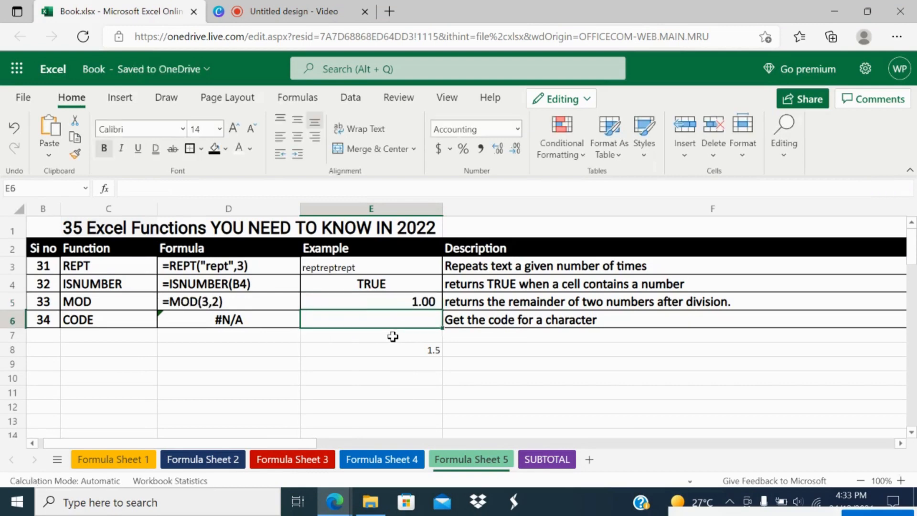
pyautogui.click(397, 351)
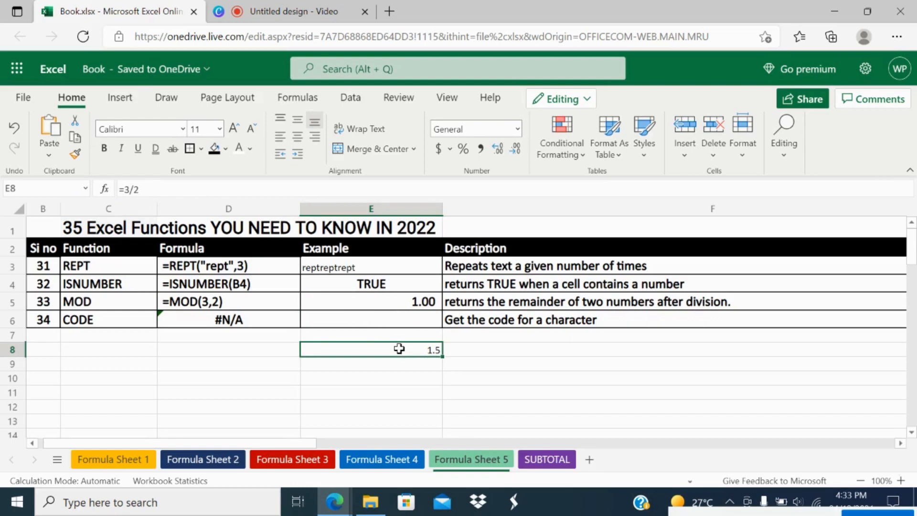
pyautogui.press('Delete')
# Enter the CODE example =CODE(C6) in the Example cell E6 of the CODE row.
pyautogui.click(404, 313)
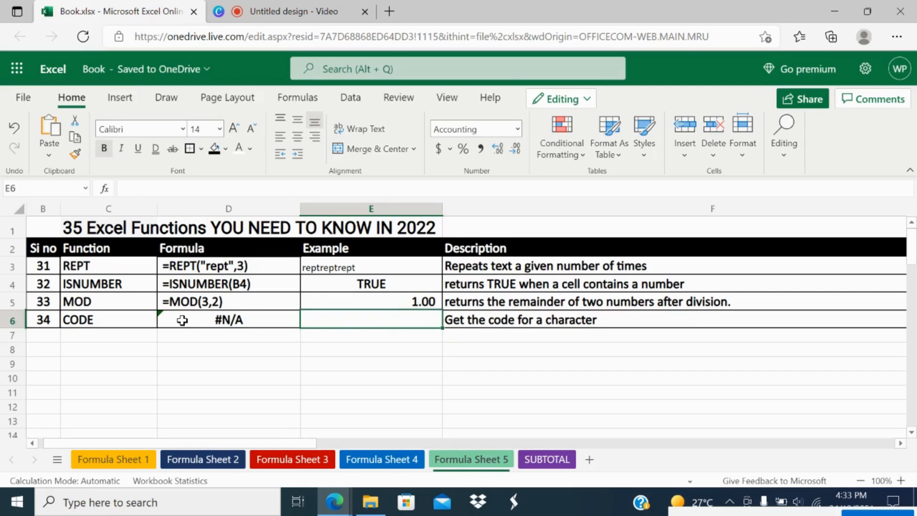
pyautogui.write('=C')
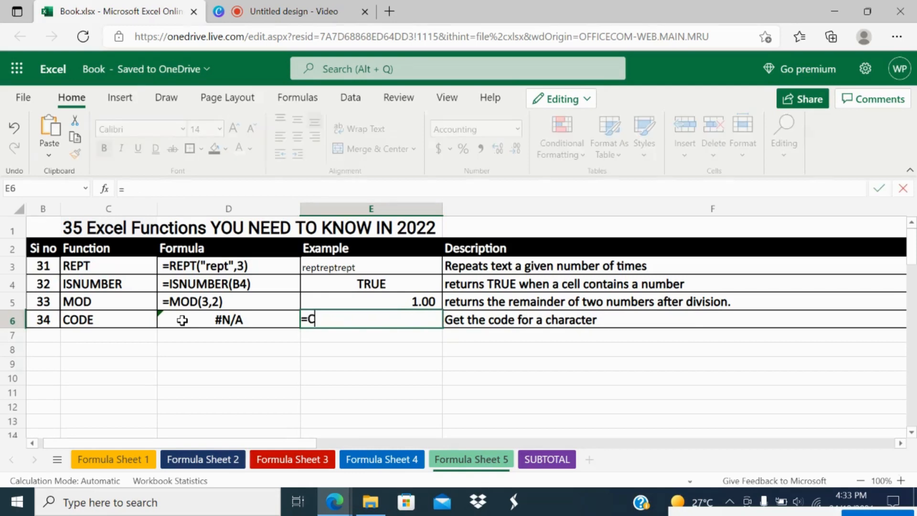
pyautogui.write('ODE(')
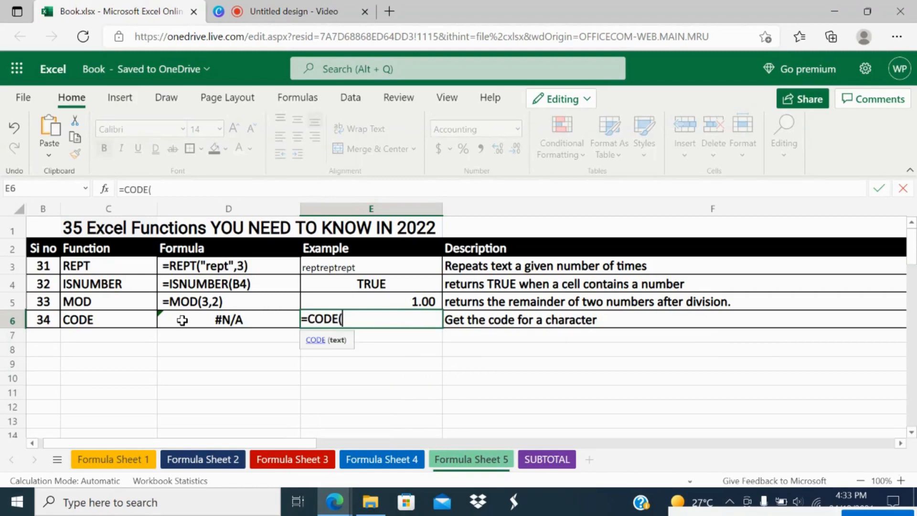
pyautogui.click(125, 317)
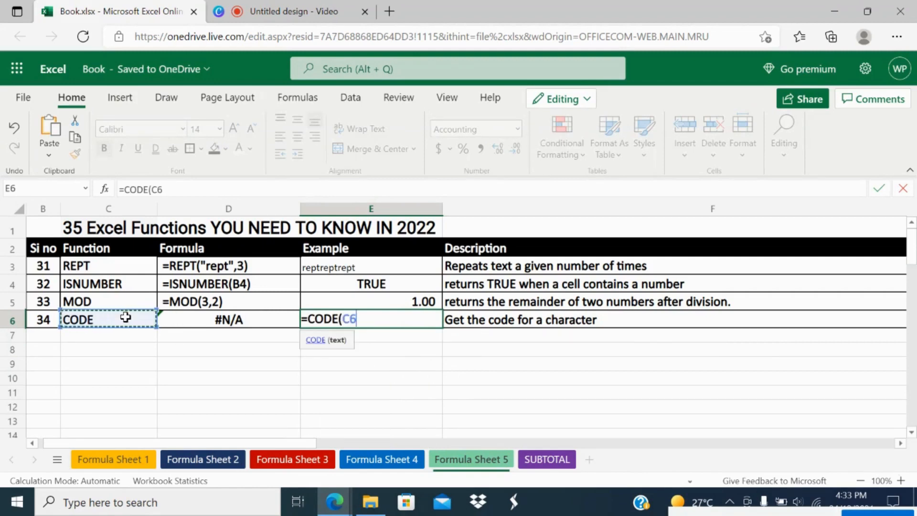
pyautogui.write(')')
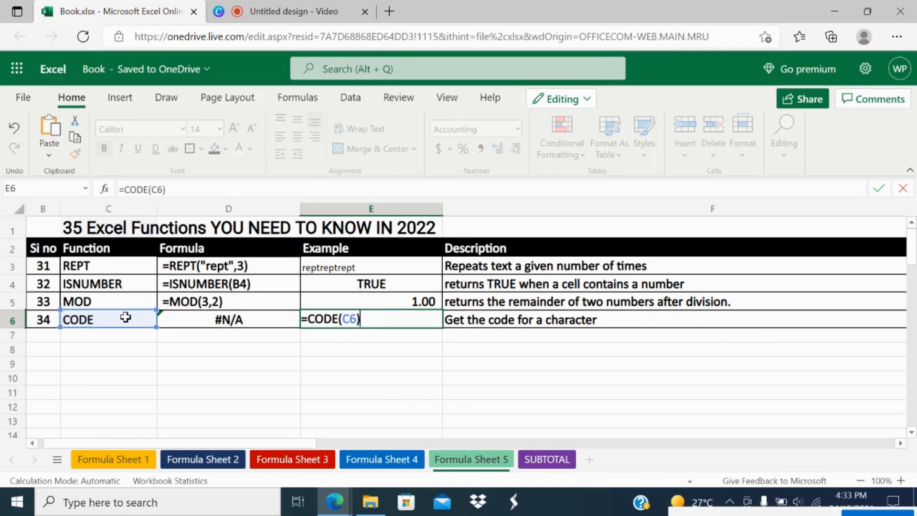
pyautogui.press('Return')
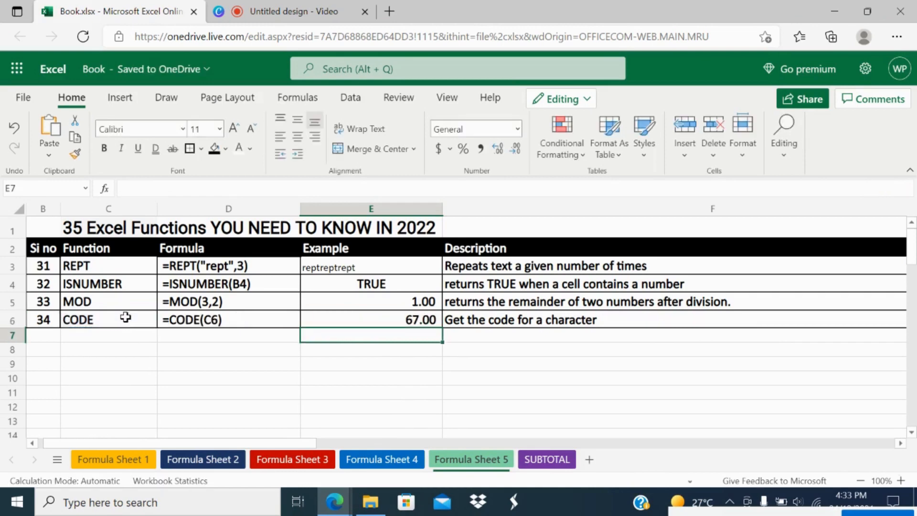
# Shorten the function name in cell C6 to COD and check the CODE result in E6.
pyautogui.click(125, 317)
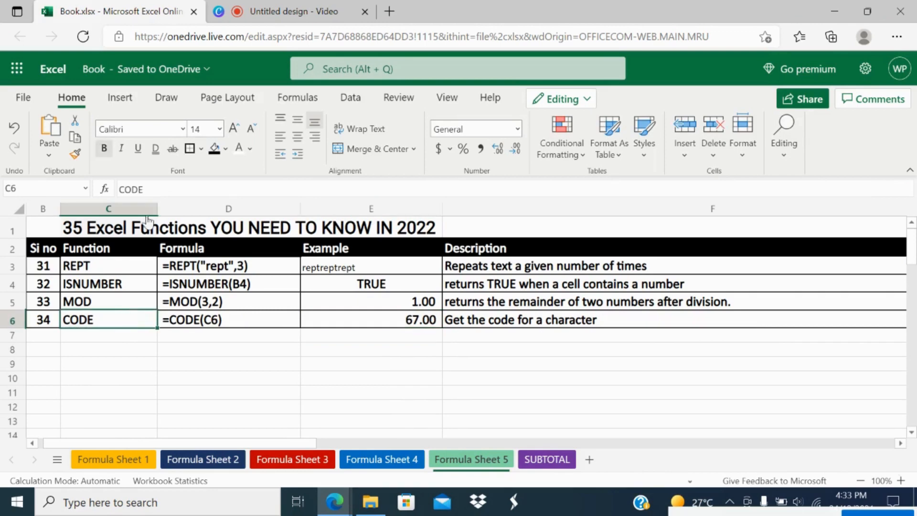
pyautogui.click(178, 193)
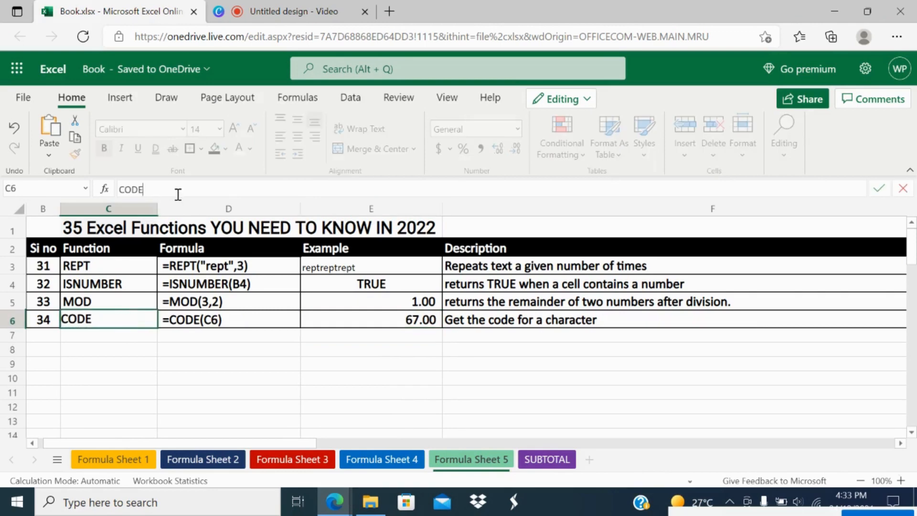
pyautogui.press('BackSpace')
pyautogui.press('Return')
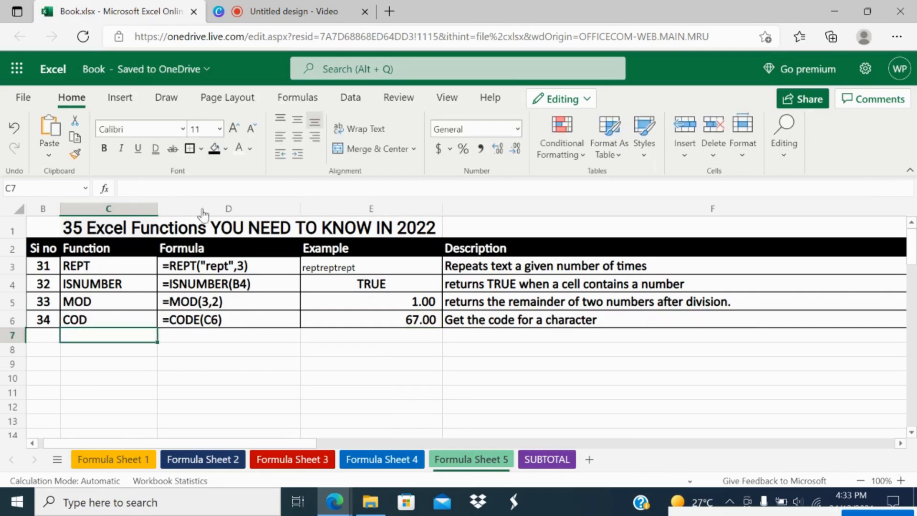
pyautogui.click(403, 347)
pyautogui.click(403, 313)
pyautogui.click(90, 314)
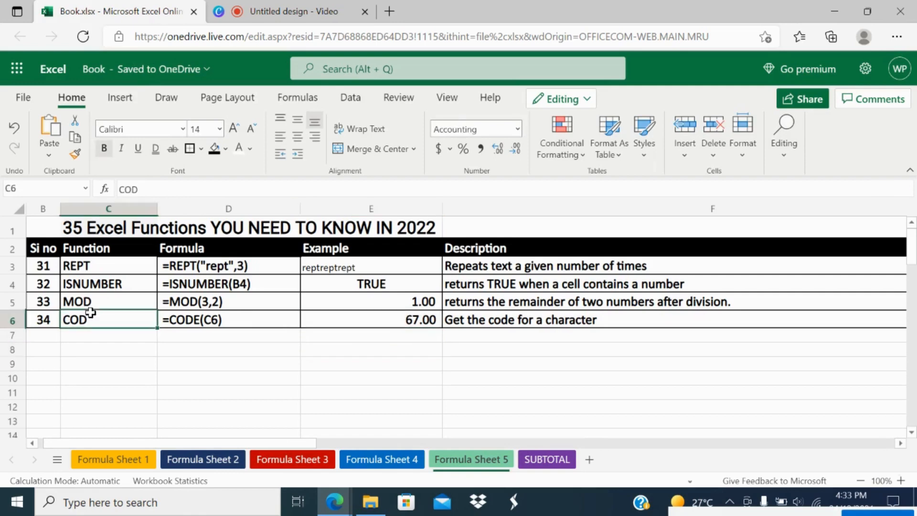
pyautogui.click(387, 330)
# Shorten the text in cell C6 further to CO and inspect the CODE result in E6 again.
pyautogui.click(98, 316)
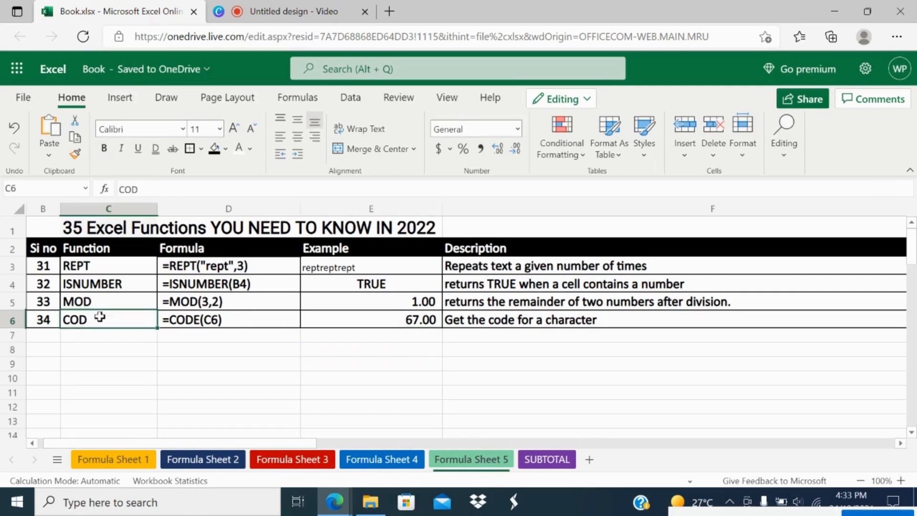
pyautogui.click(152, 185)
pyautogui.press('BackSpace')
pyautogui.press('Return')
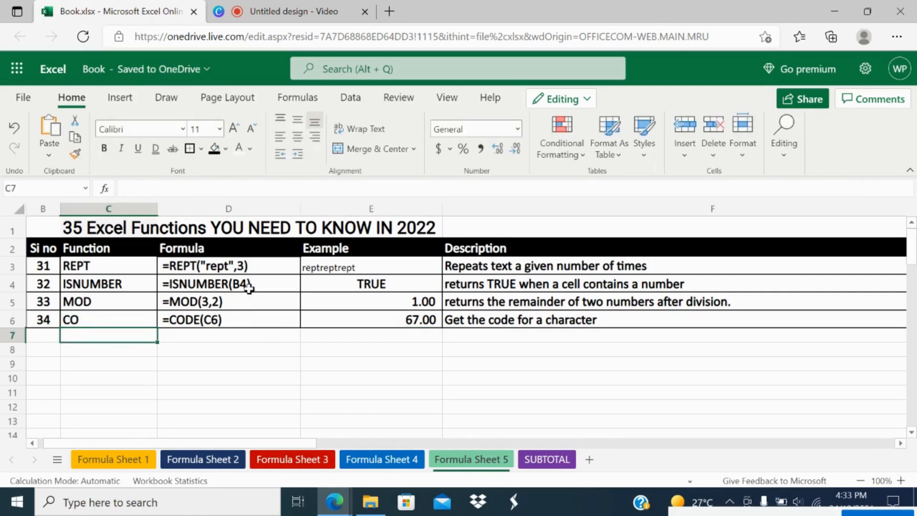
pyautogui.click(411, 315)
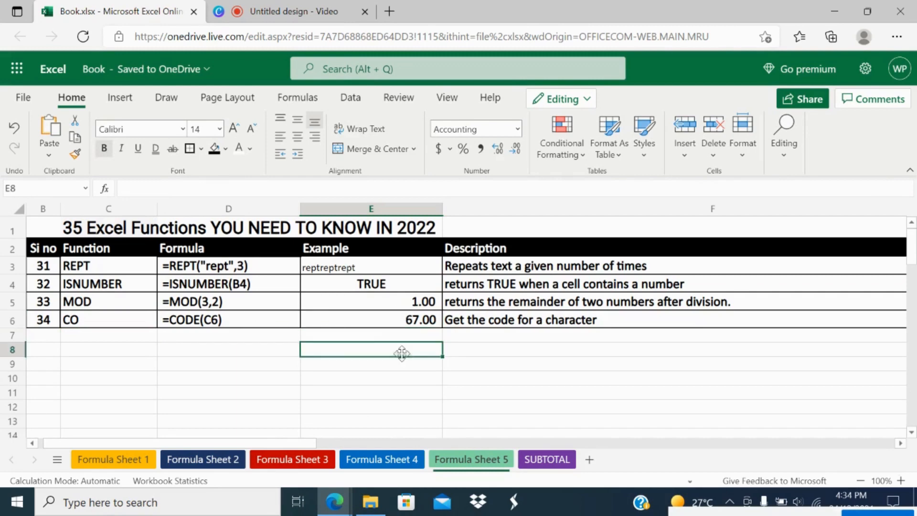
pyautogui.click(404, 353)
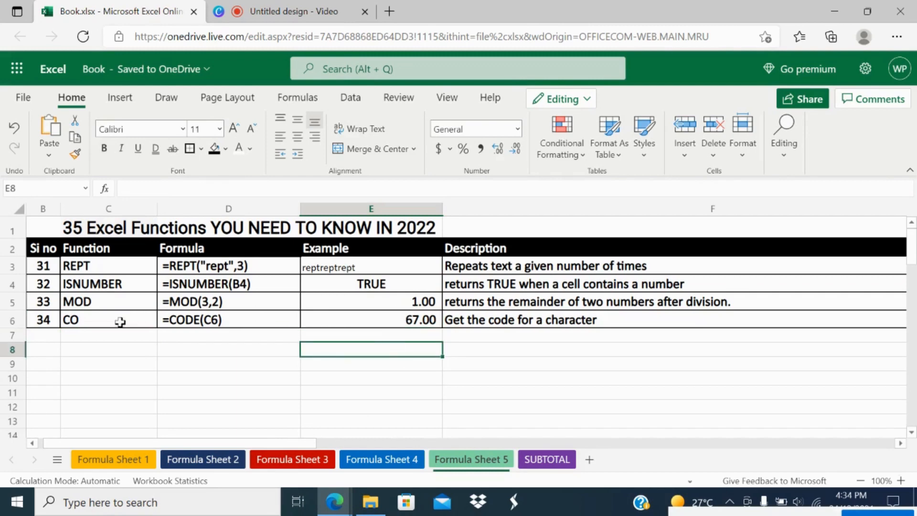
# On the SUBTOTAL sheet, enter =SUBTOTAL(9,J3:J8) in the Example cell E3 to sum the Salary column.
pyautogui.click(542, 453)
pyautogui.click(468, 313)
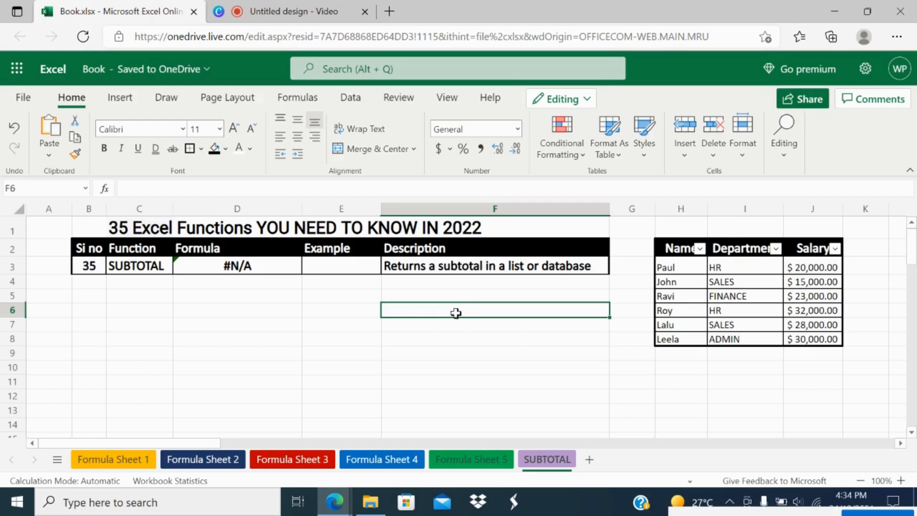
pyautogui.click(323, 264)
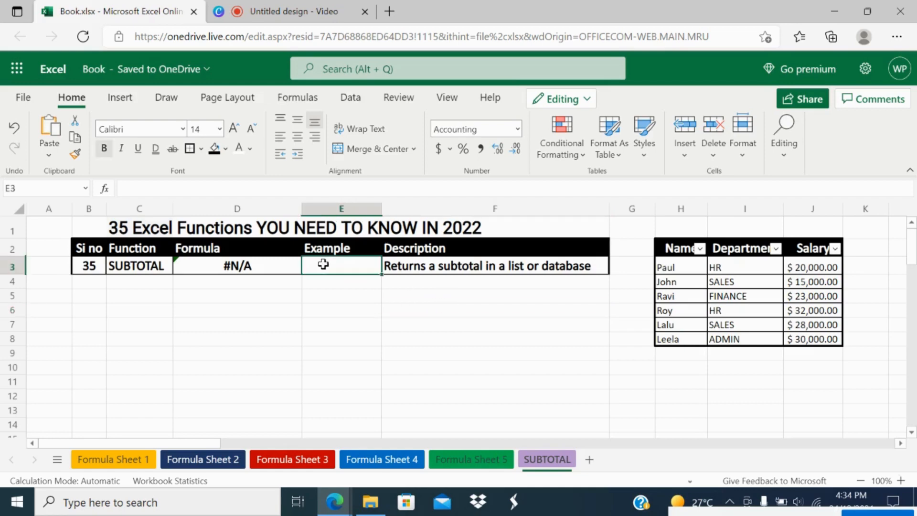
pyautogui.write('=S')
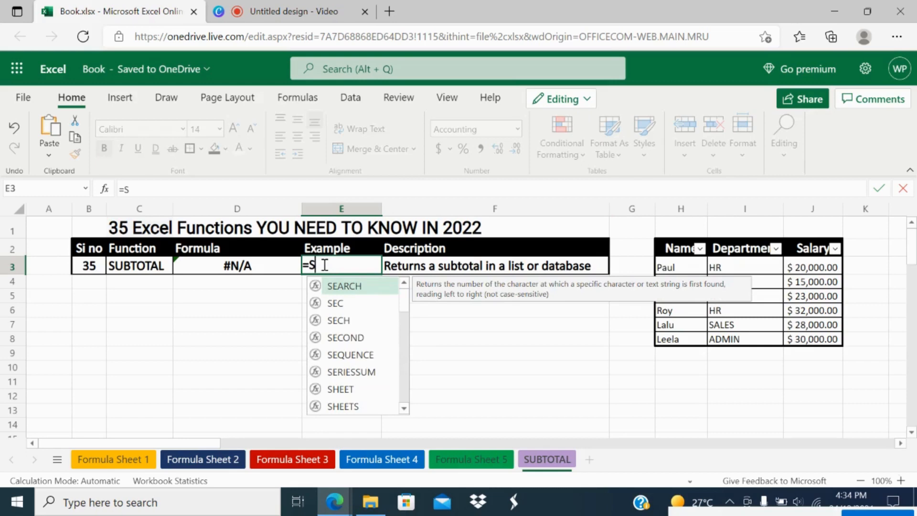
pyautogui.write('UB')
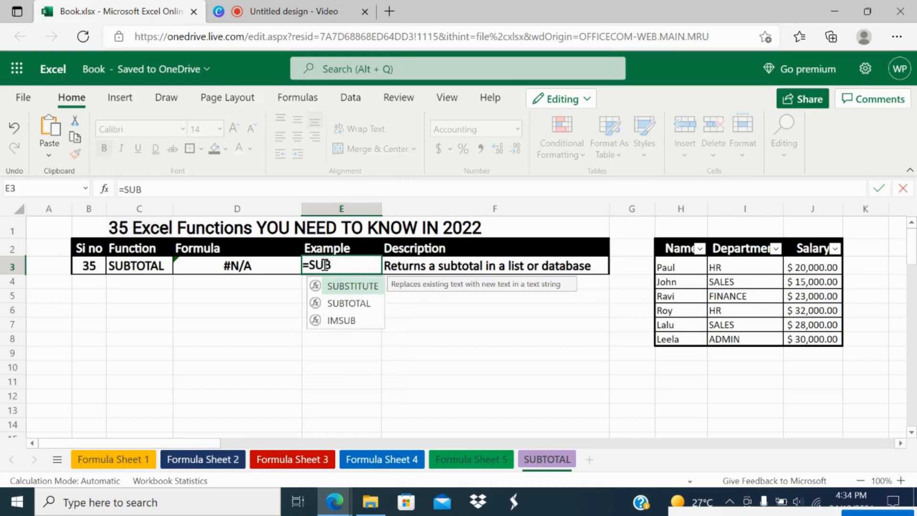
pyautogui.doubleClick(349, 306)
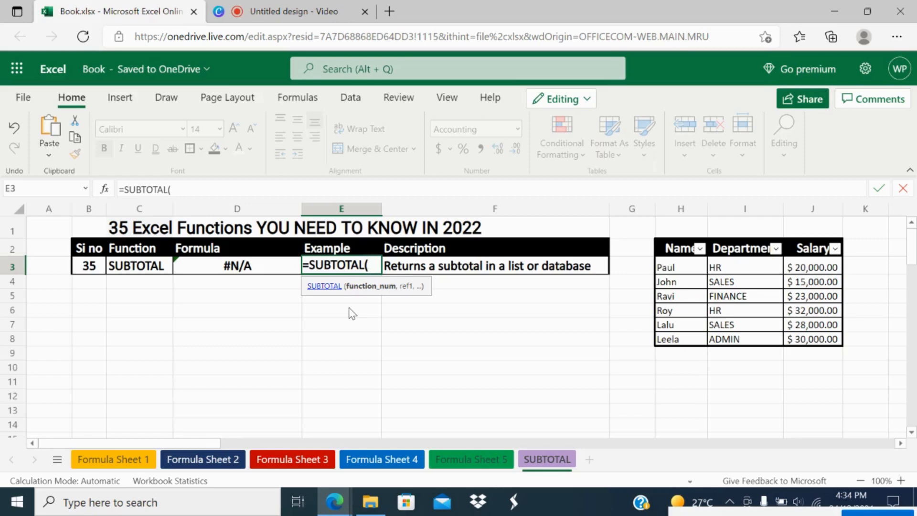
pyautogui.write('9,')
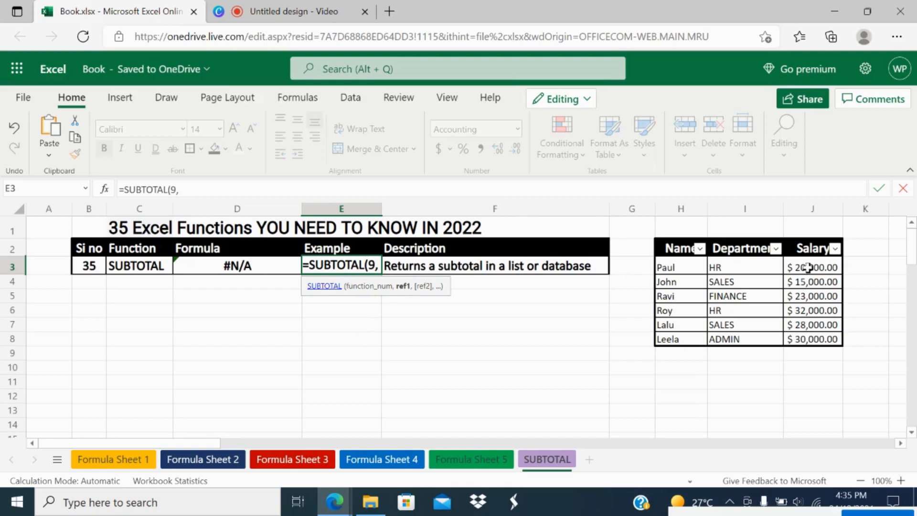
pyautogui.moveTo(807, 268); pyautogui.dragTo(808, 337)
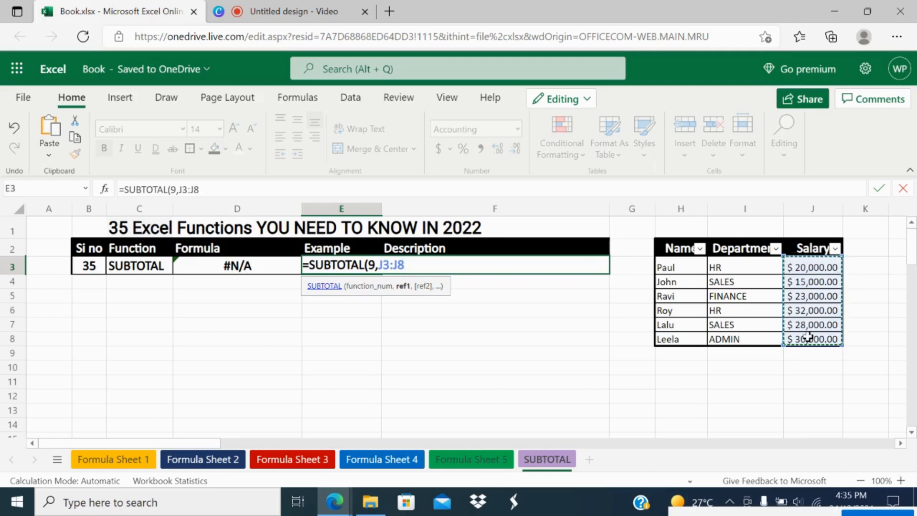
pyautogui.write(')')
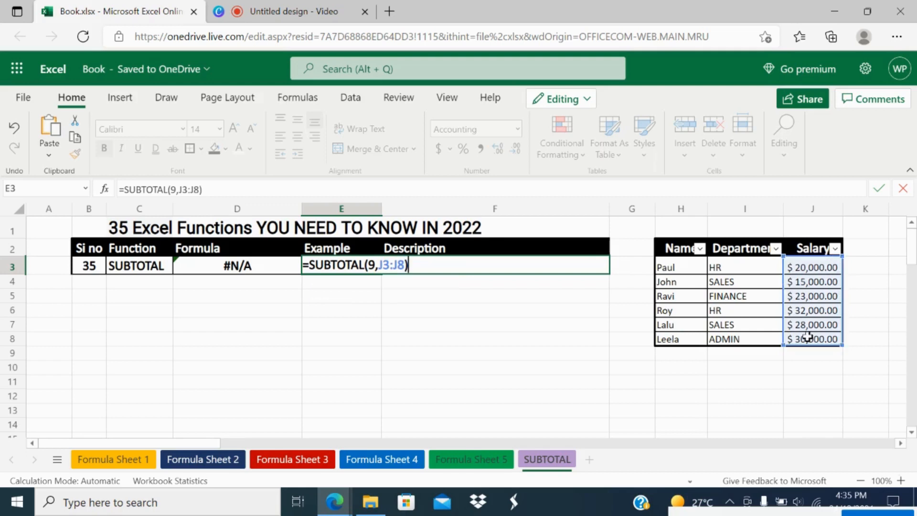
pyautogui.press('Return')
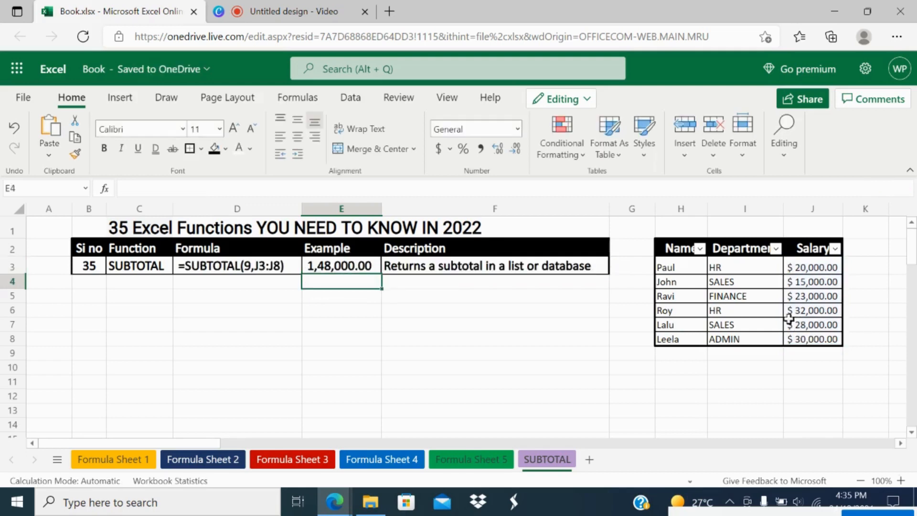
# Compare the subtotal in E3 with the sum of the selected Salary values J3:J8.
pyautogui.click(365, 266)
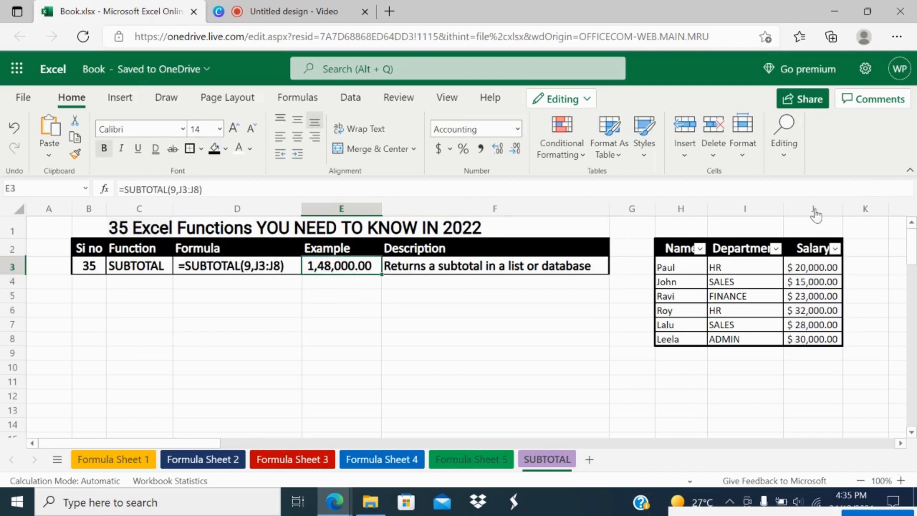
pyautogui.moveTo(826, 266); pyautogui.dragTo(818, 337)
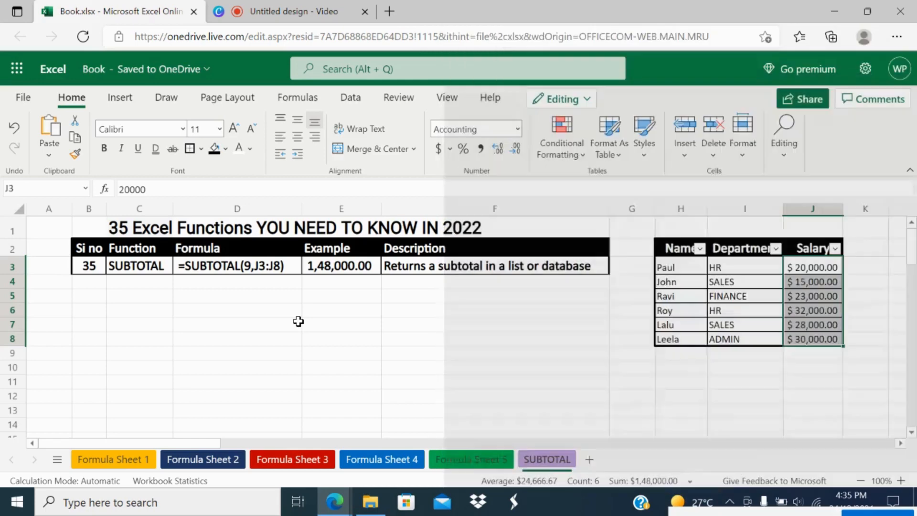
pyautogui.click(298, 323)
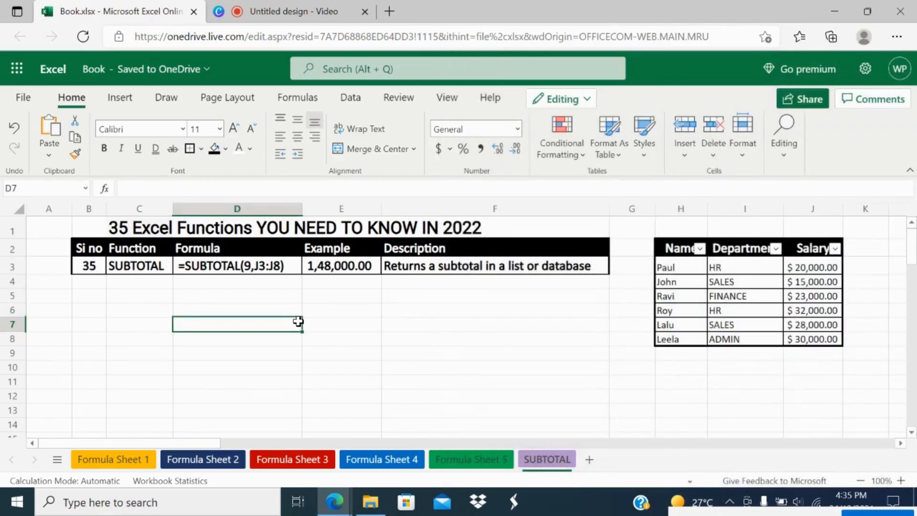
pyautogui.click(328, 261)
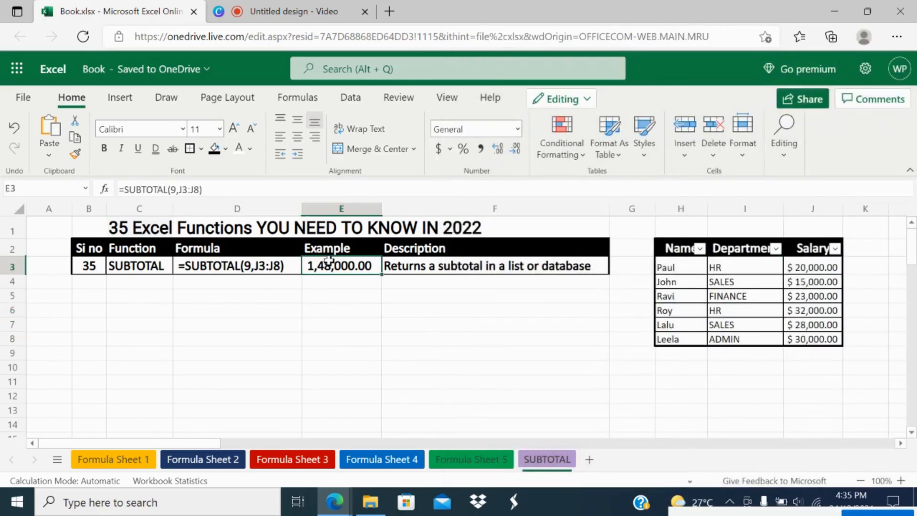
# Filter the Department column of the salary table to show only HR.
pyautogui.click(736, 245)
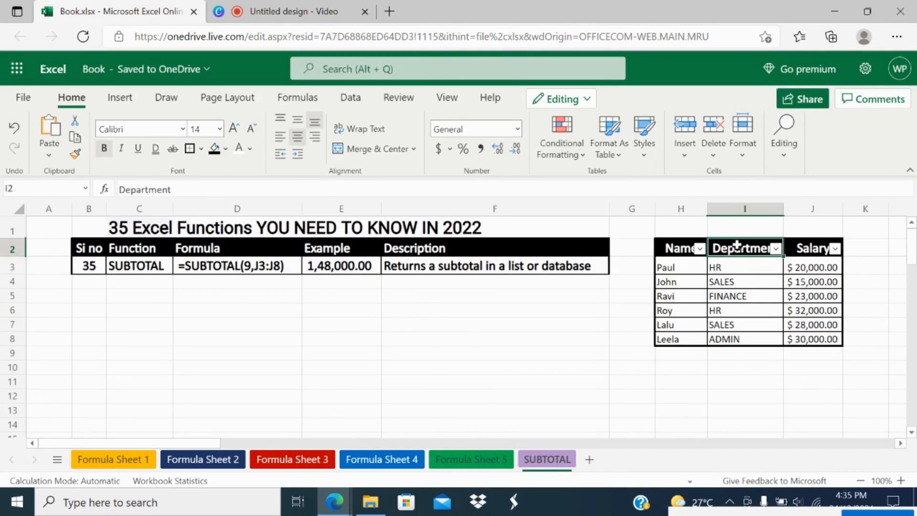
pyautogui.click(777, 250)
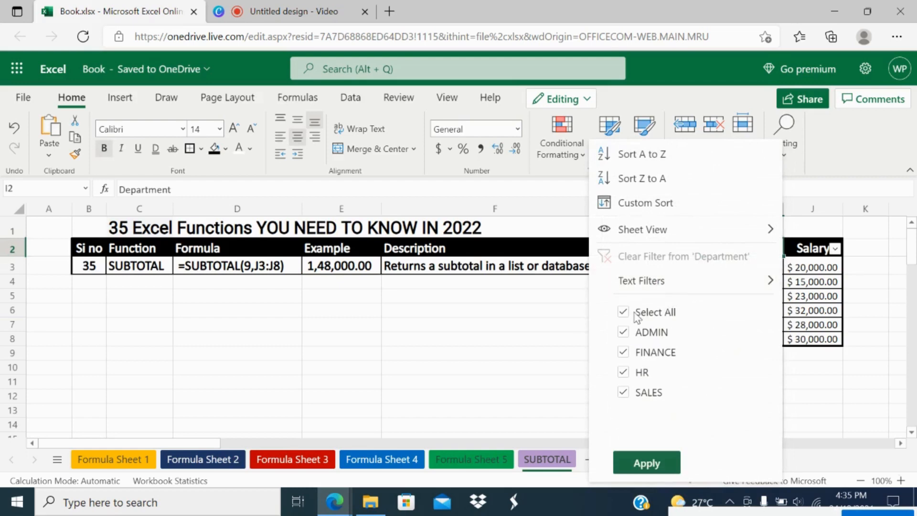
pyautogui.click(625, 315)
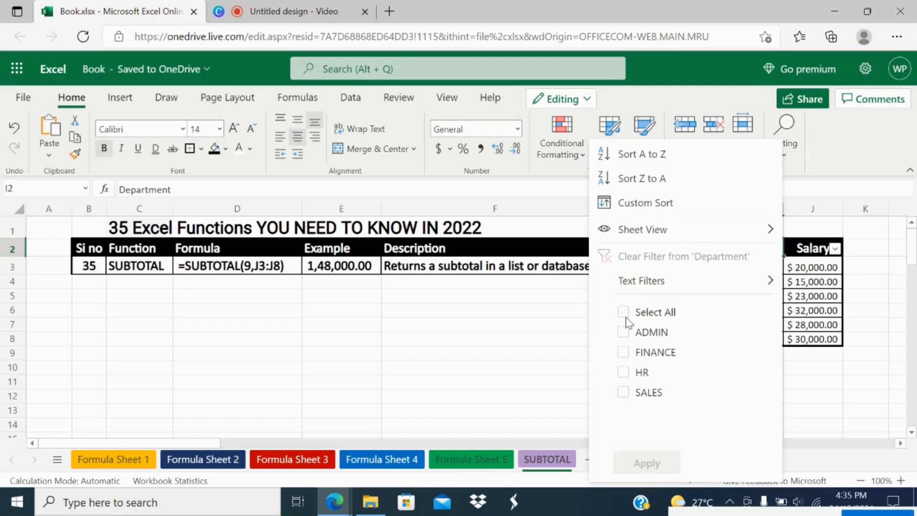
pyautogui.click(624, 372)
pyautogui.click(648, 463)
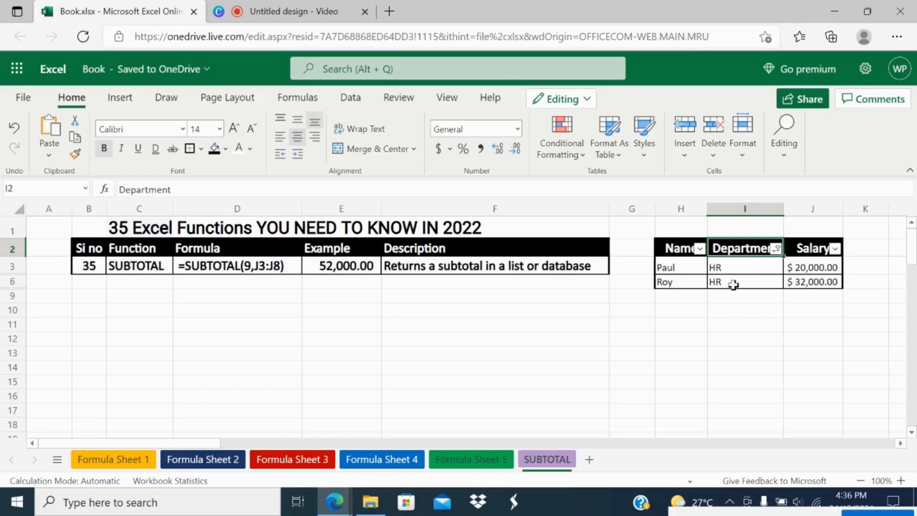
pyautogui.click(535, 314)
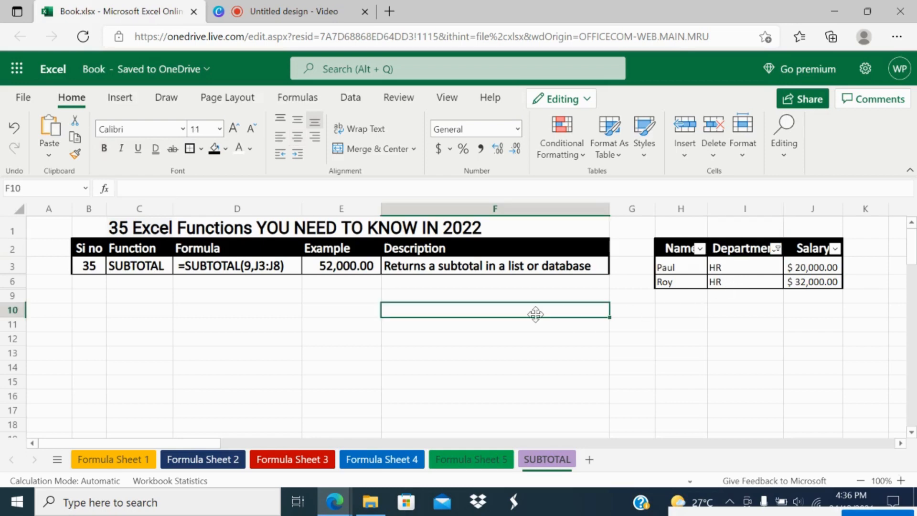